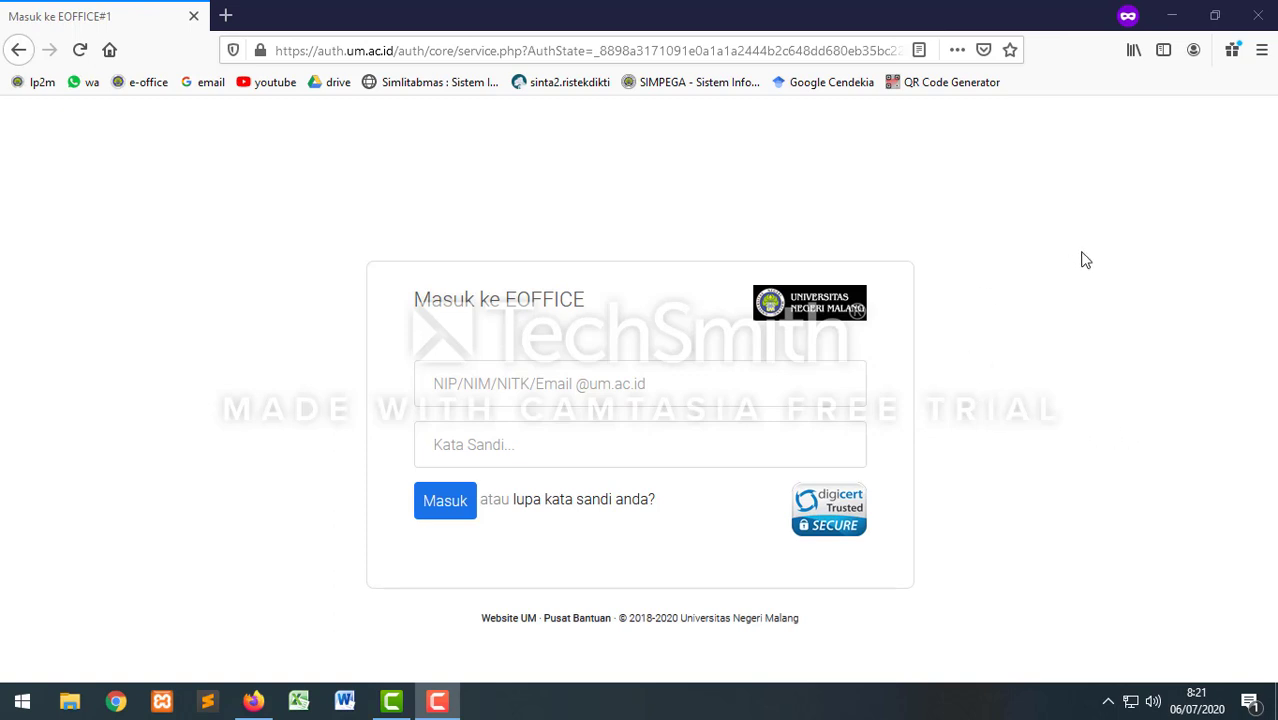
Step: Sign in to E-Office as staff with the NIP and account password
click(491, 387)
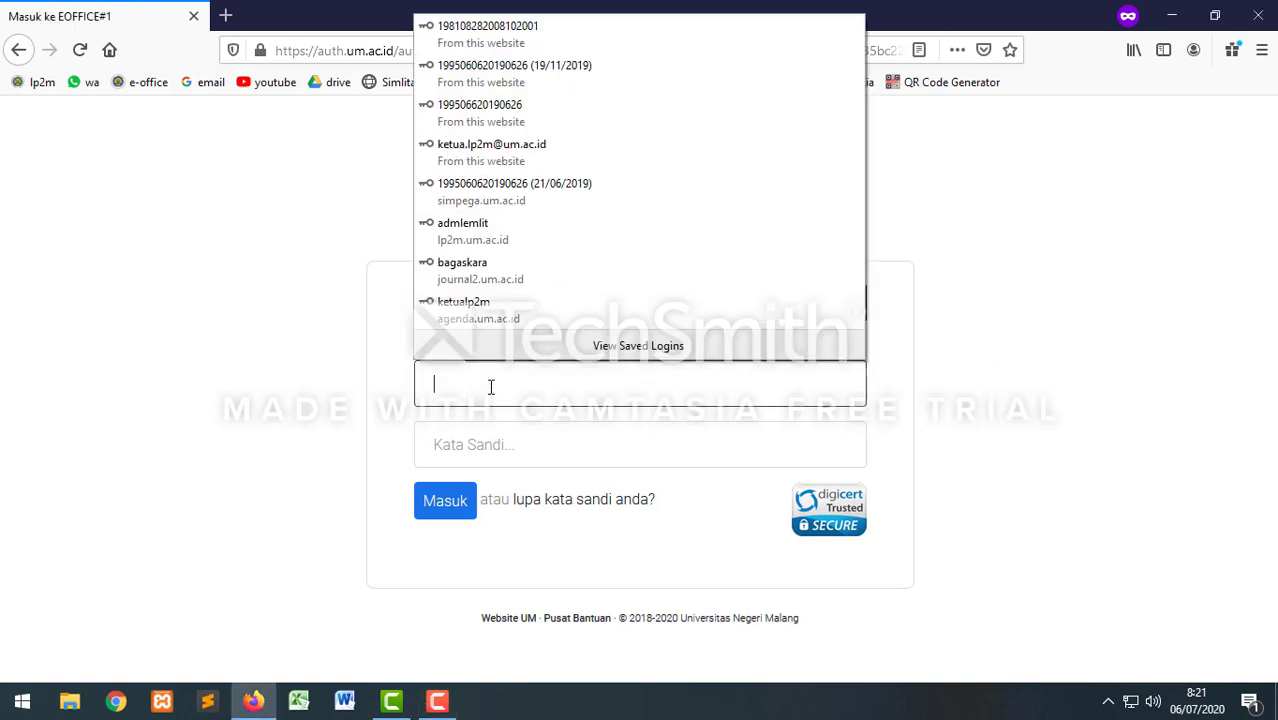
click(1010, 227)
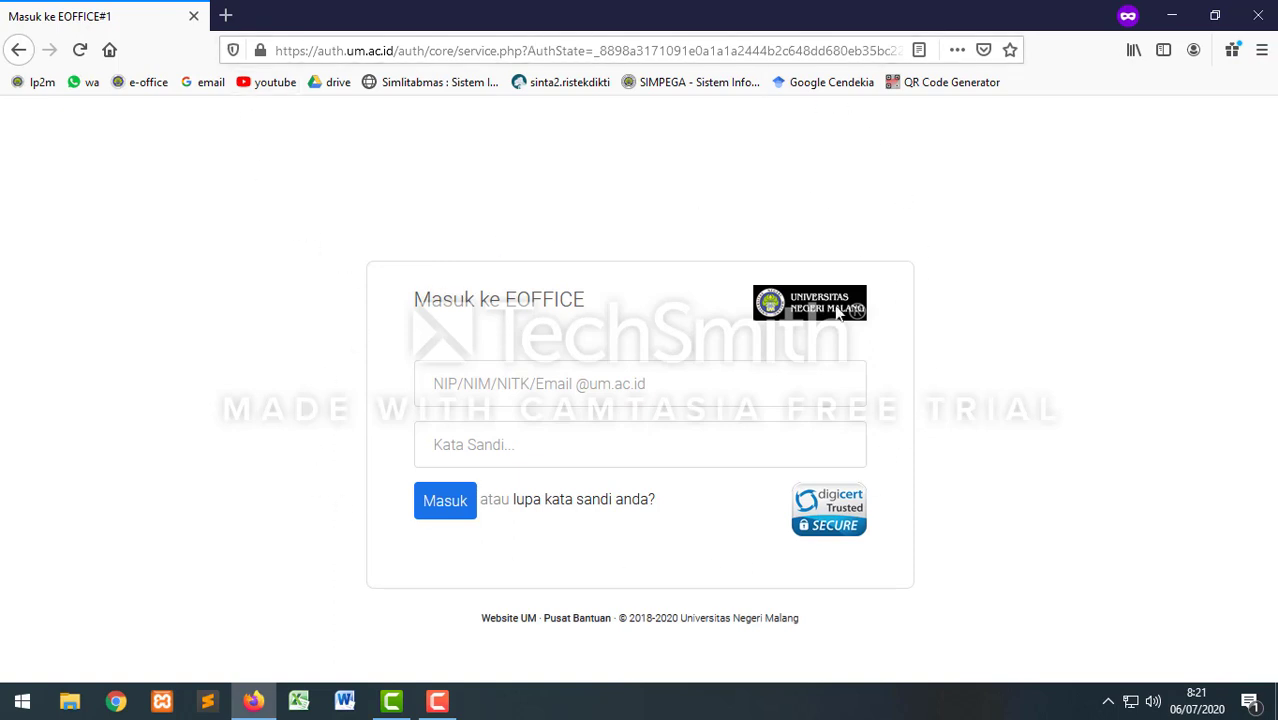
click(490, 380)
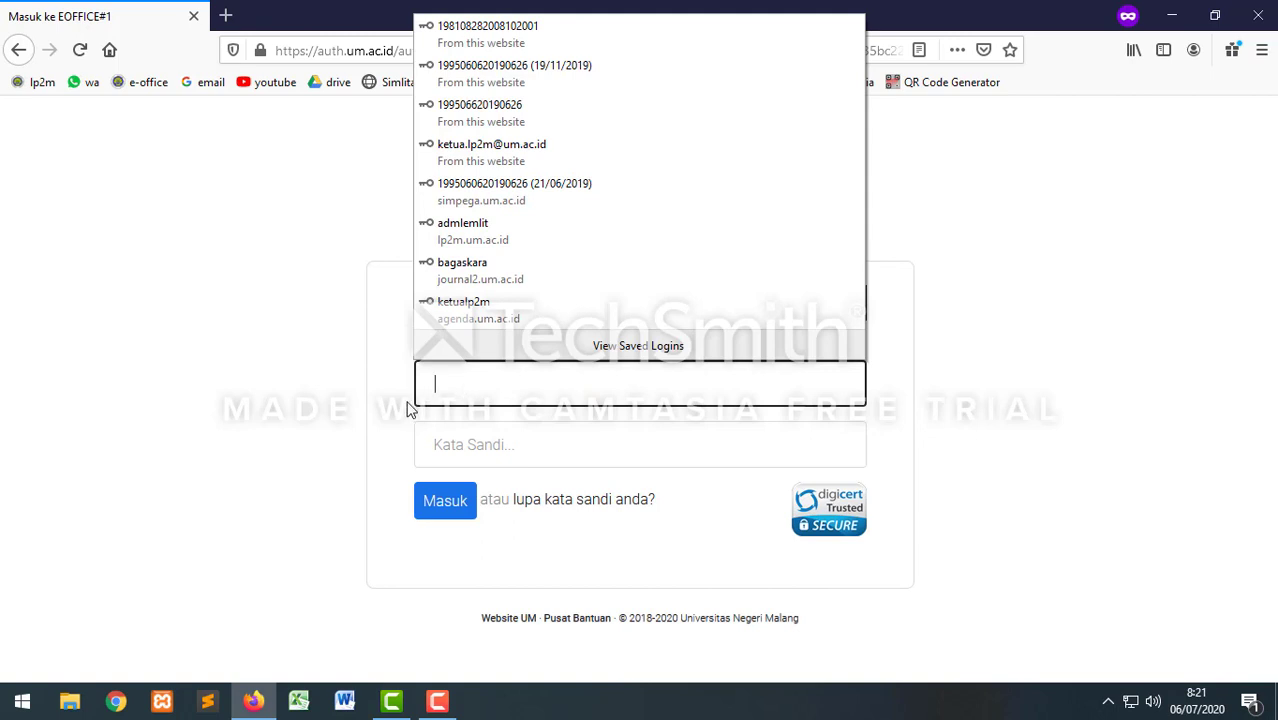
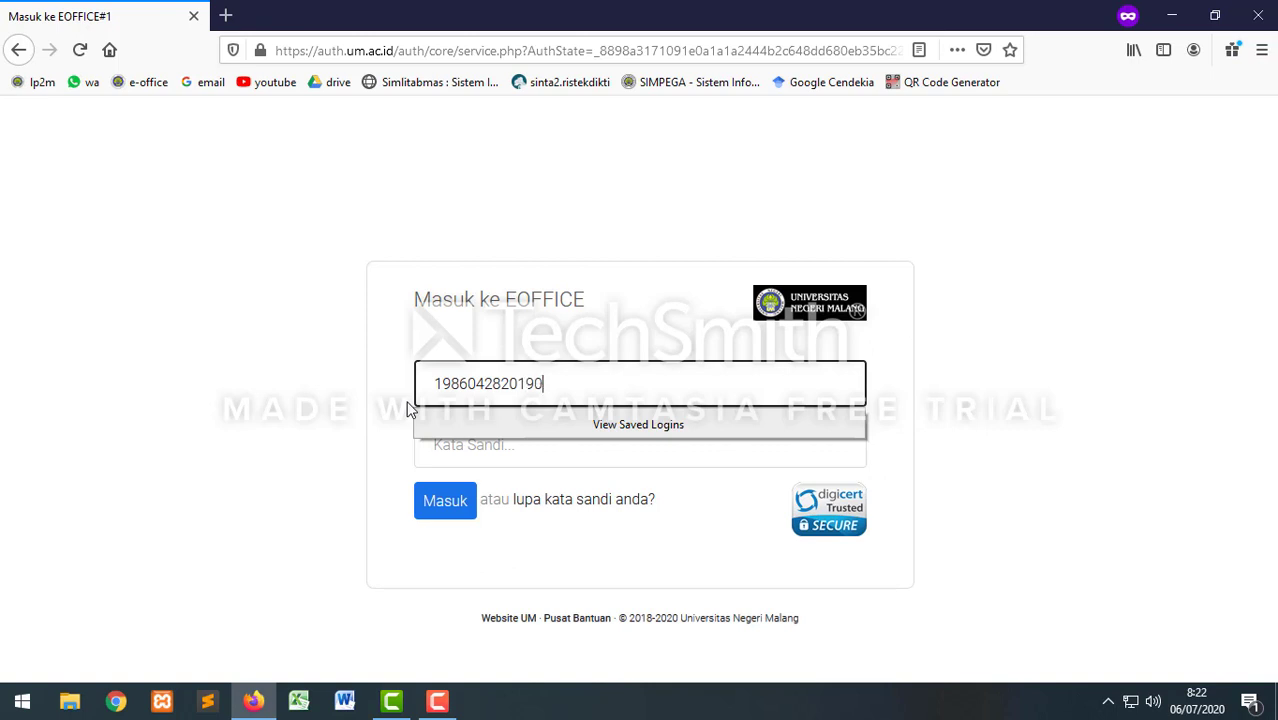
click(453, 450)
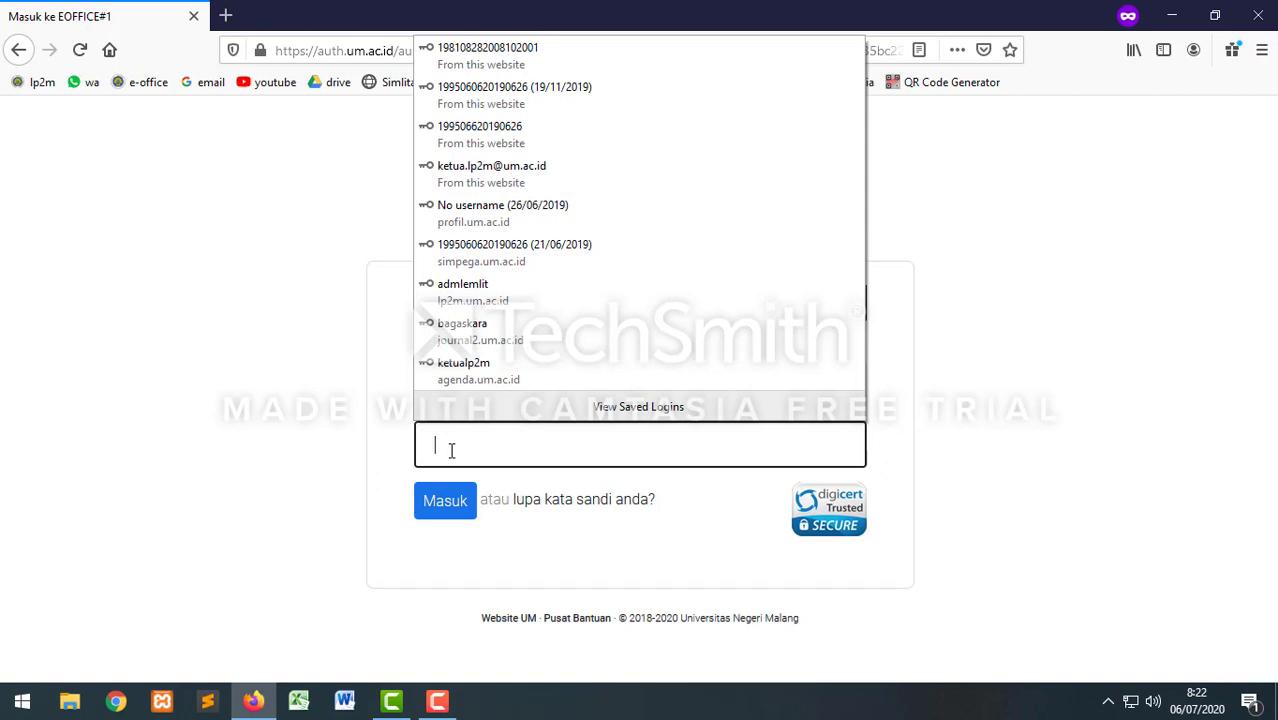
text(••••••)
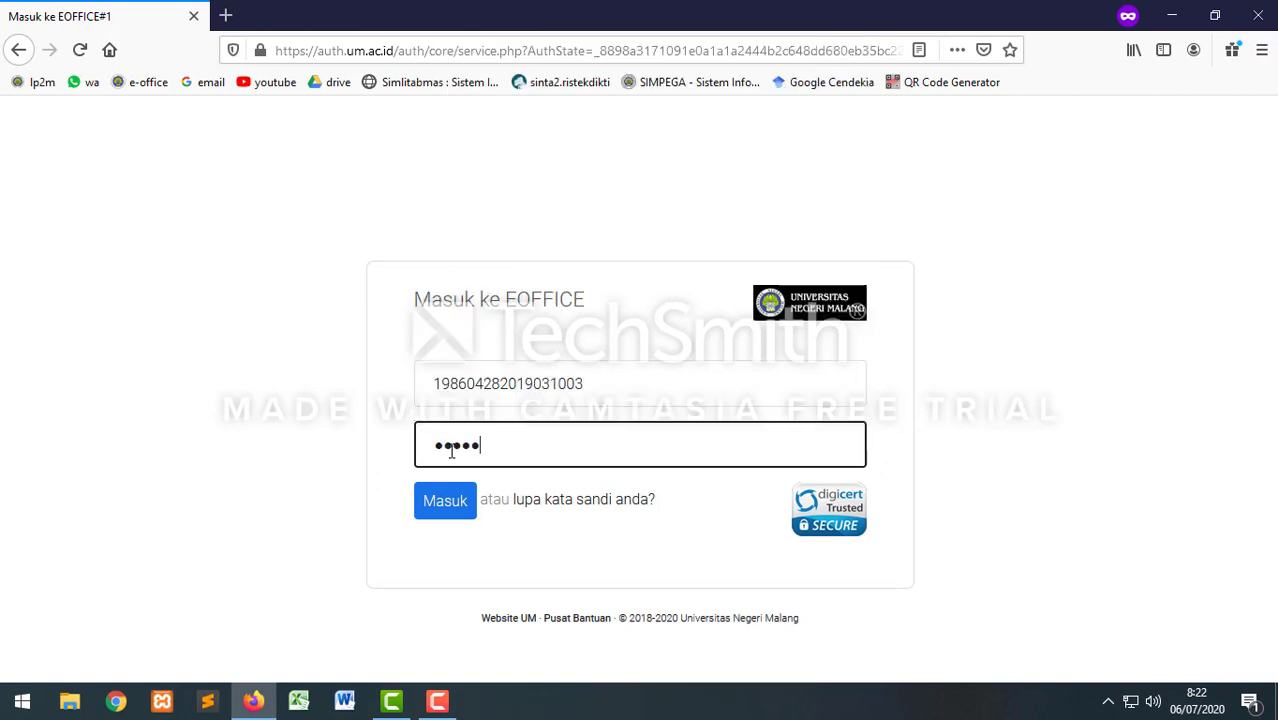
text(•••••)
click(456, 502)
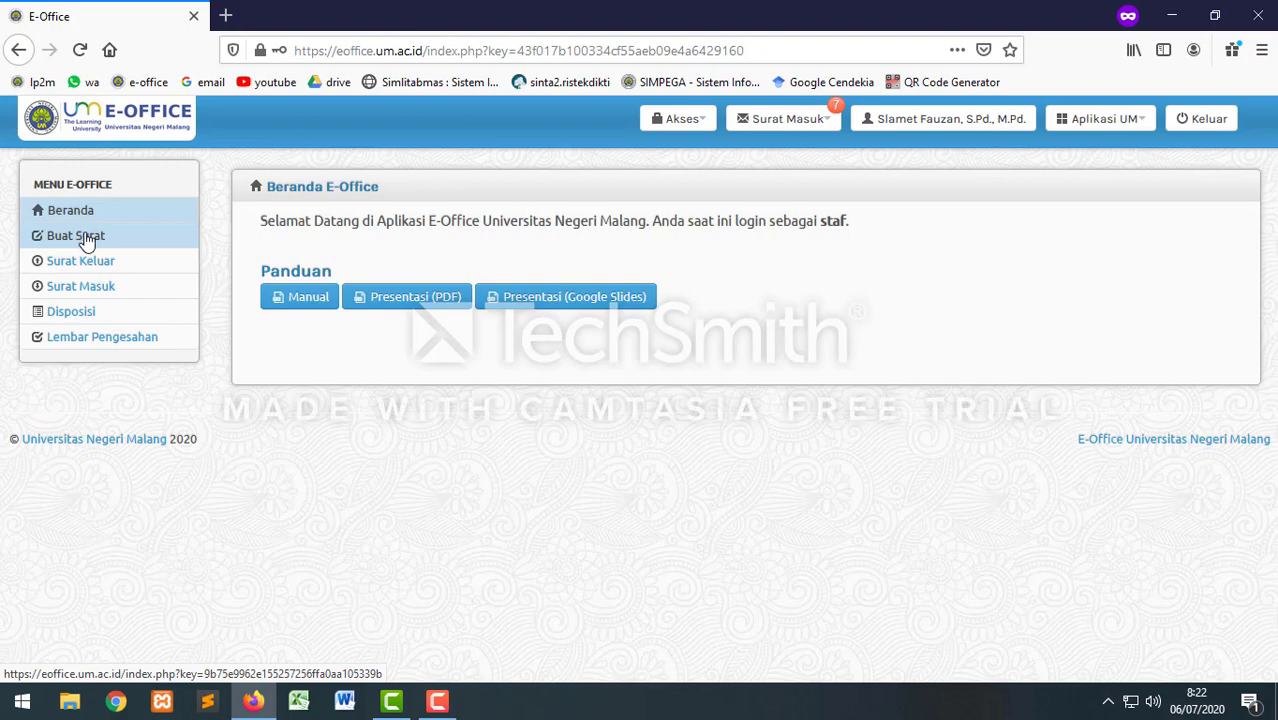
Step: Start a new letter of type Surat Izin Penelitian Dosen from the Buat Surat list
click(88, 242)
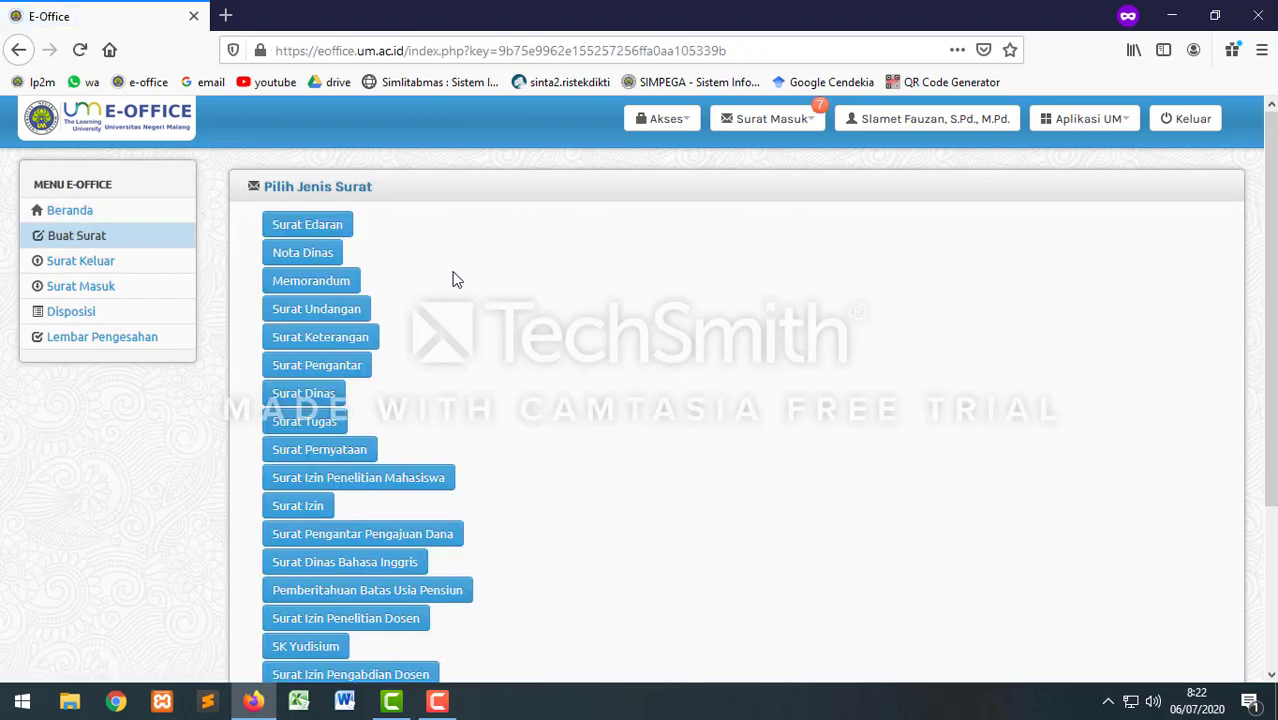
scroll(452, 280, down, 2)
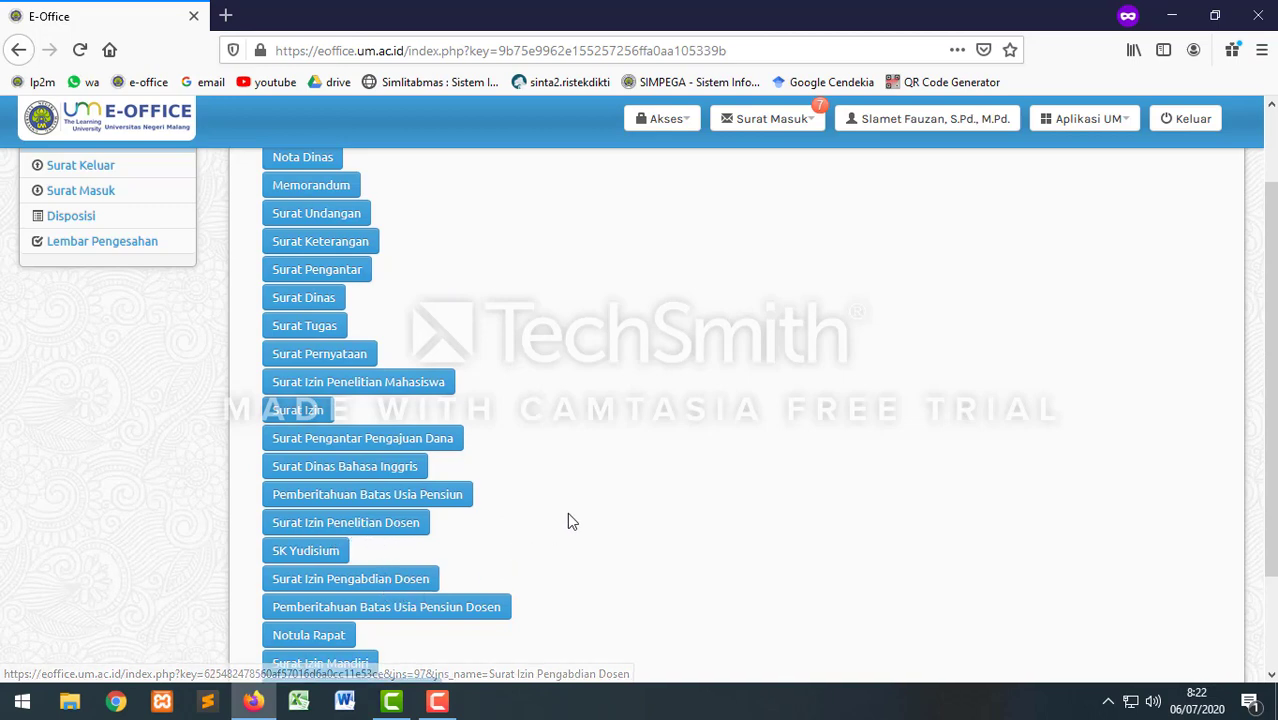
scroll(570, 521, down, 2)
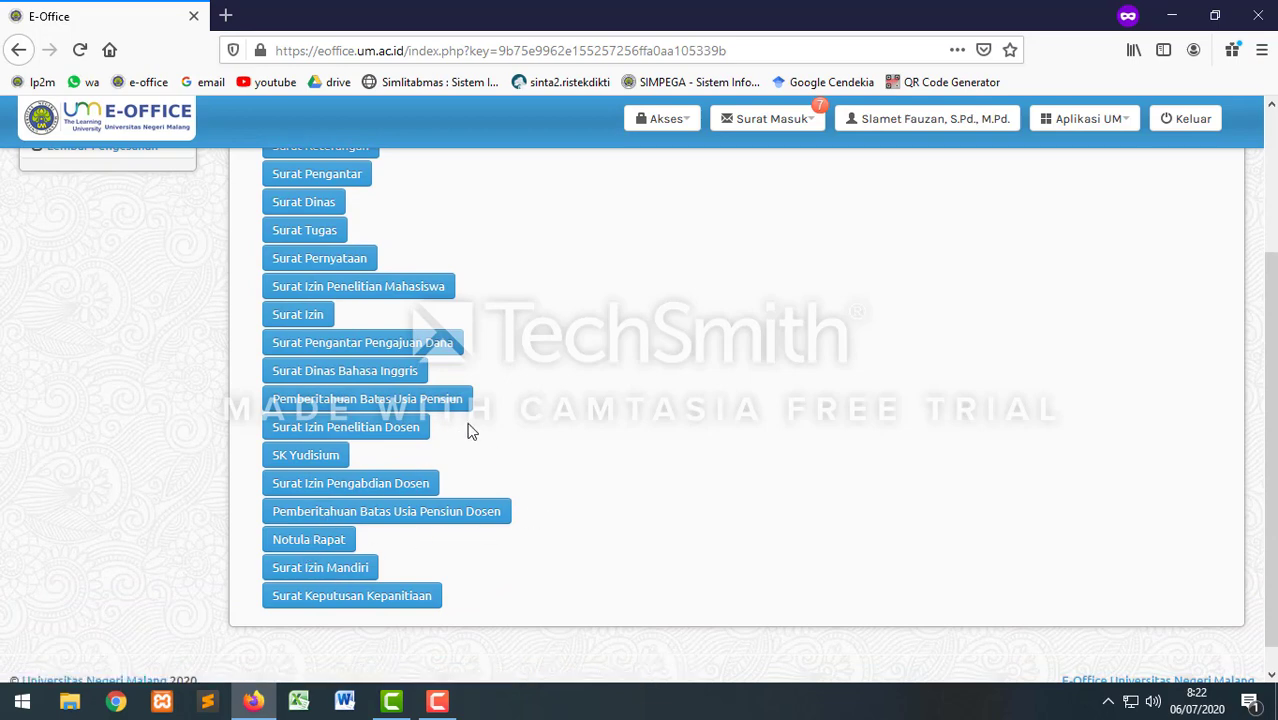
scroll(334, 380, up, 2)
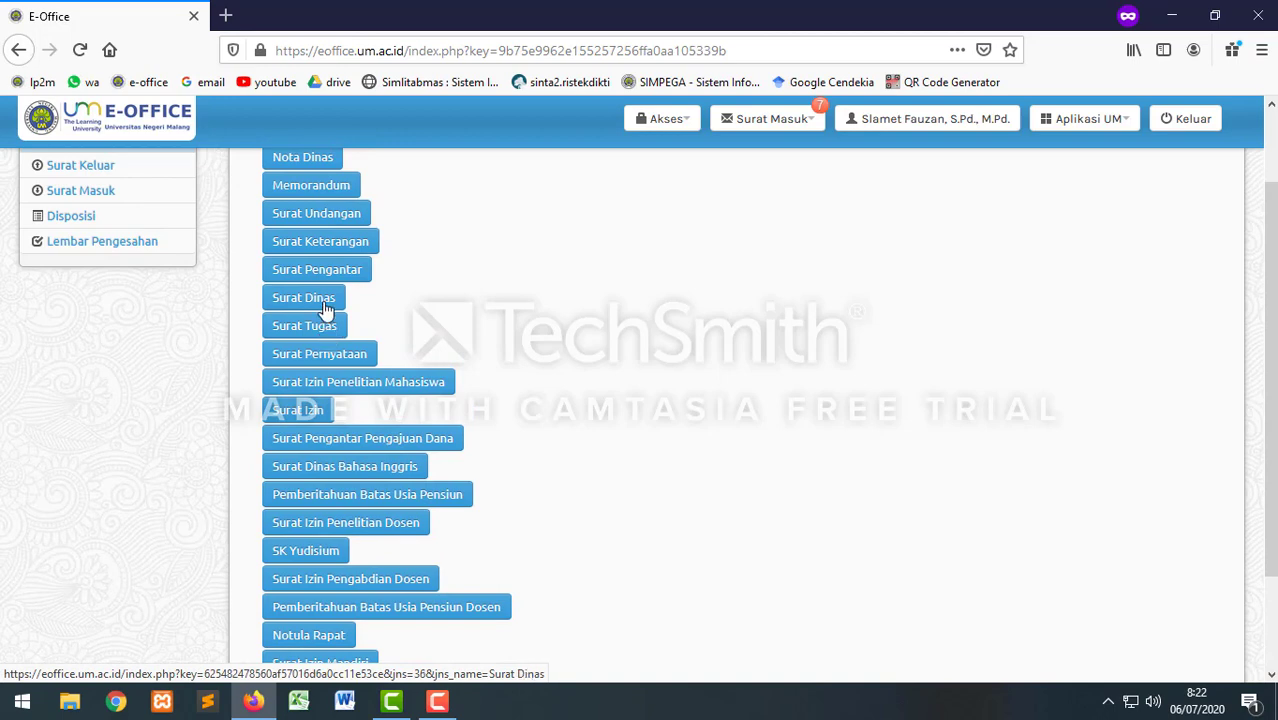
scroll(328, 312, up, 2)
scroll(328, 320, up, 1)
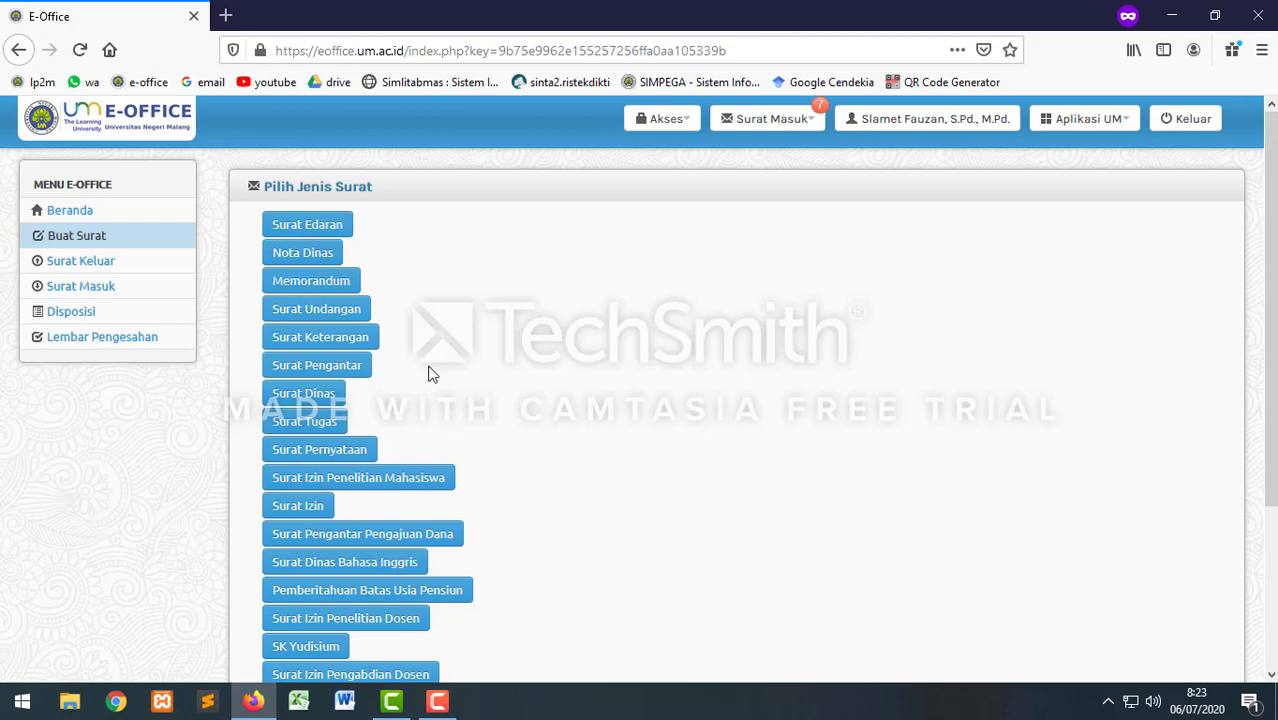
scroll(452, 376, down, 1)
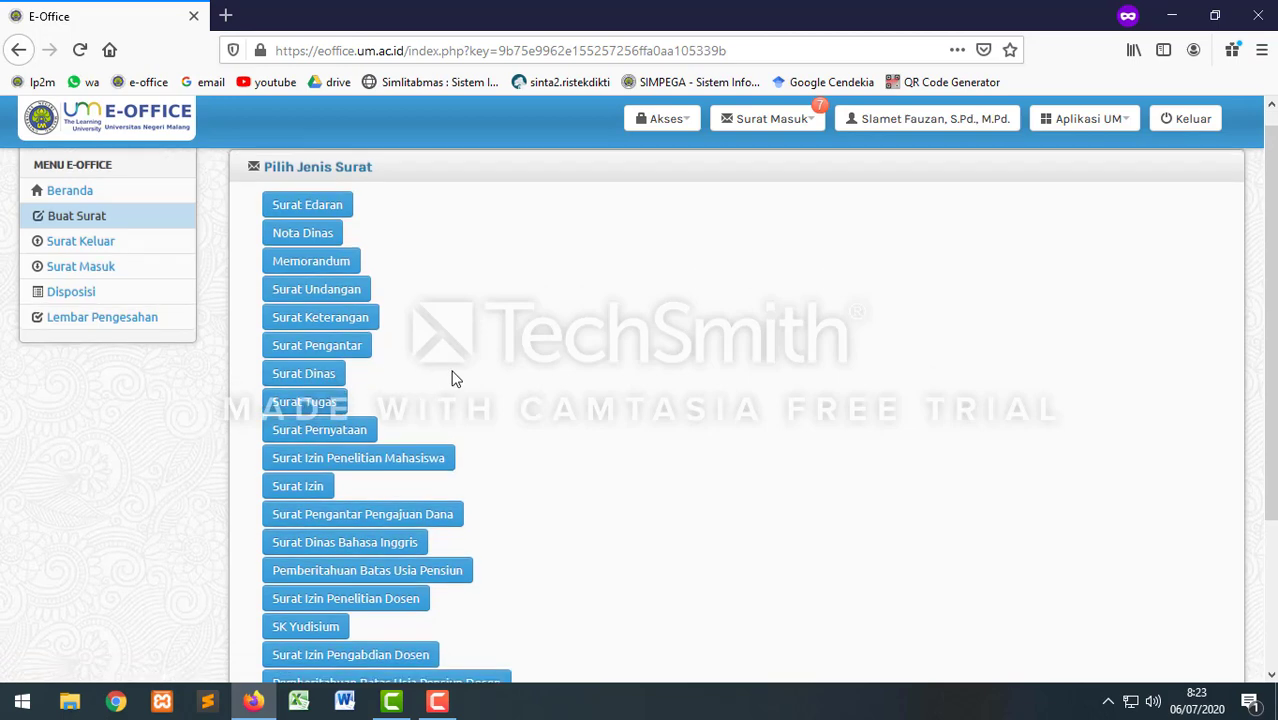
scroll(452, 376, down, 3)
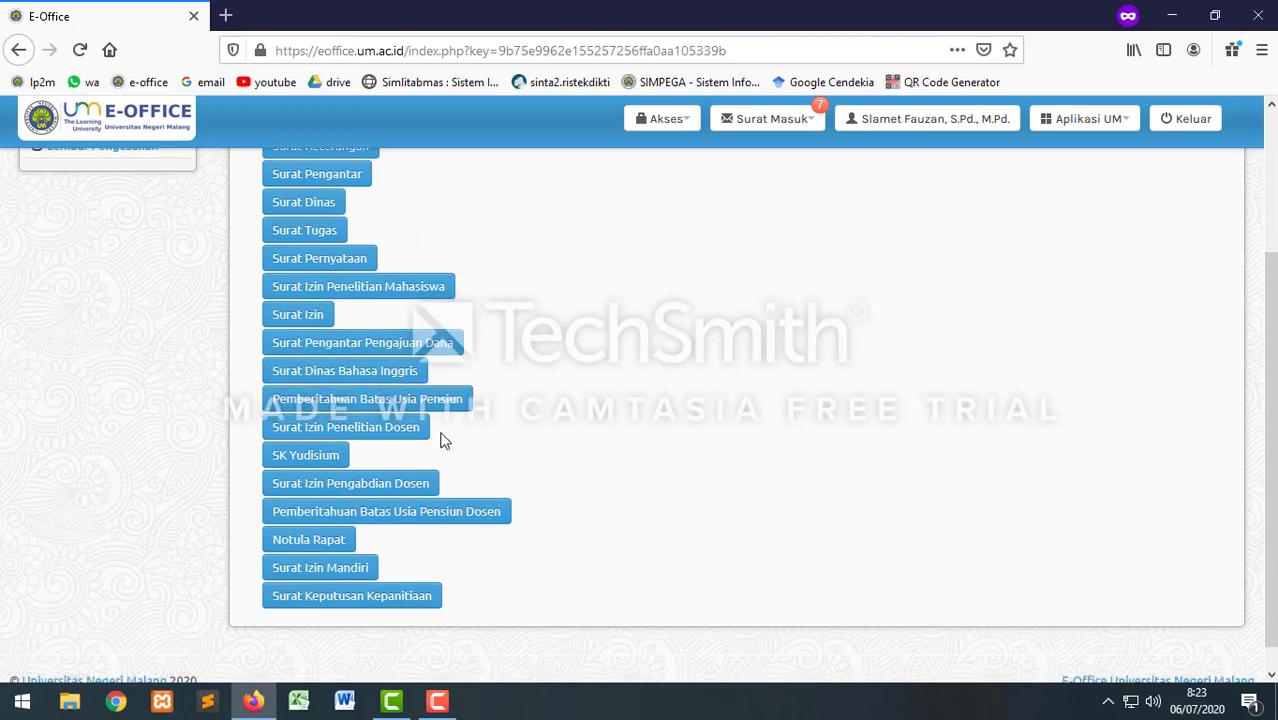
click(326, 428)
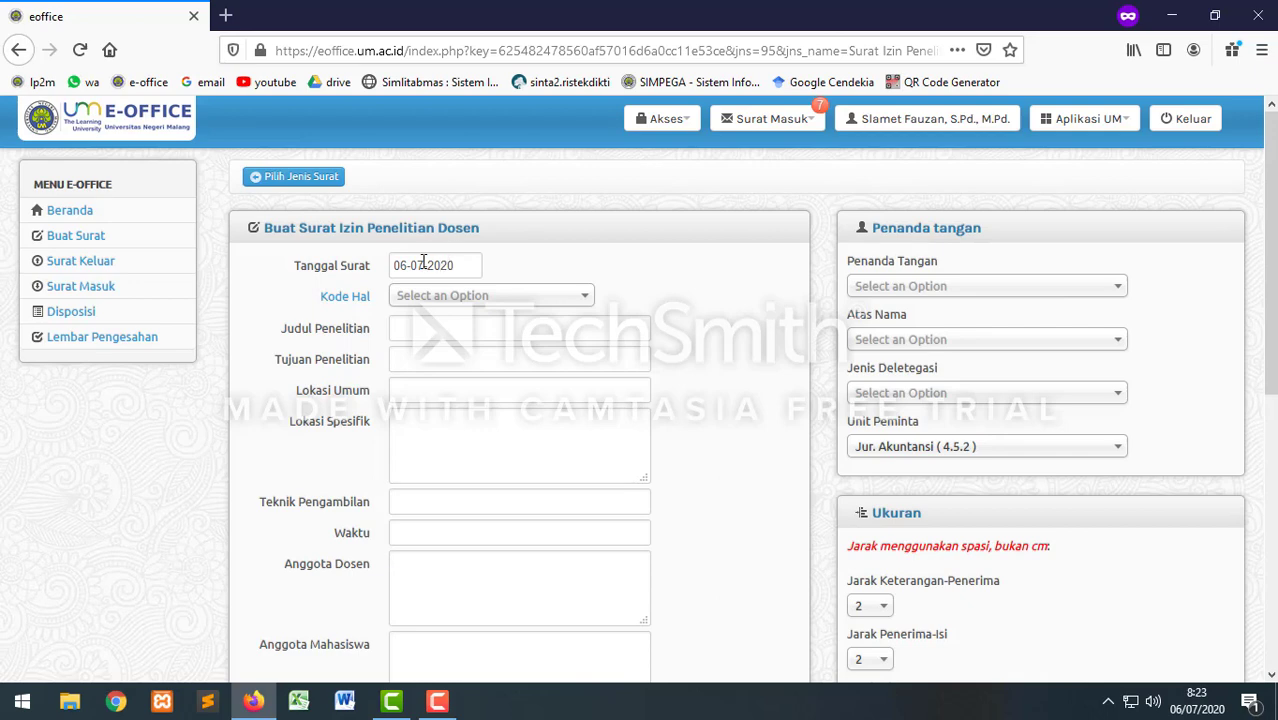
Step: Keep the letter date 06-07-2020 and set Kode Hal to LT - Penelitian
click(423, 263)
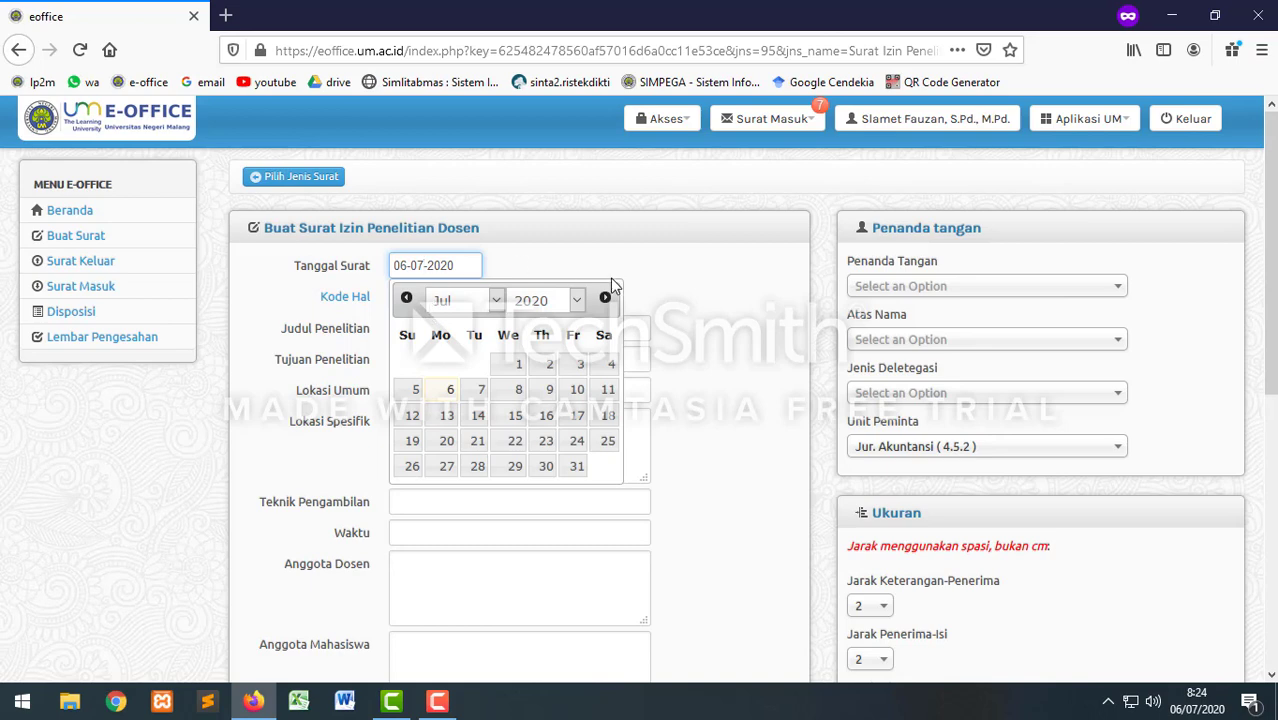
click(576, 264)
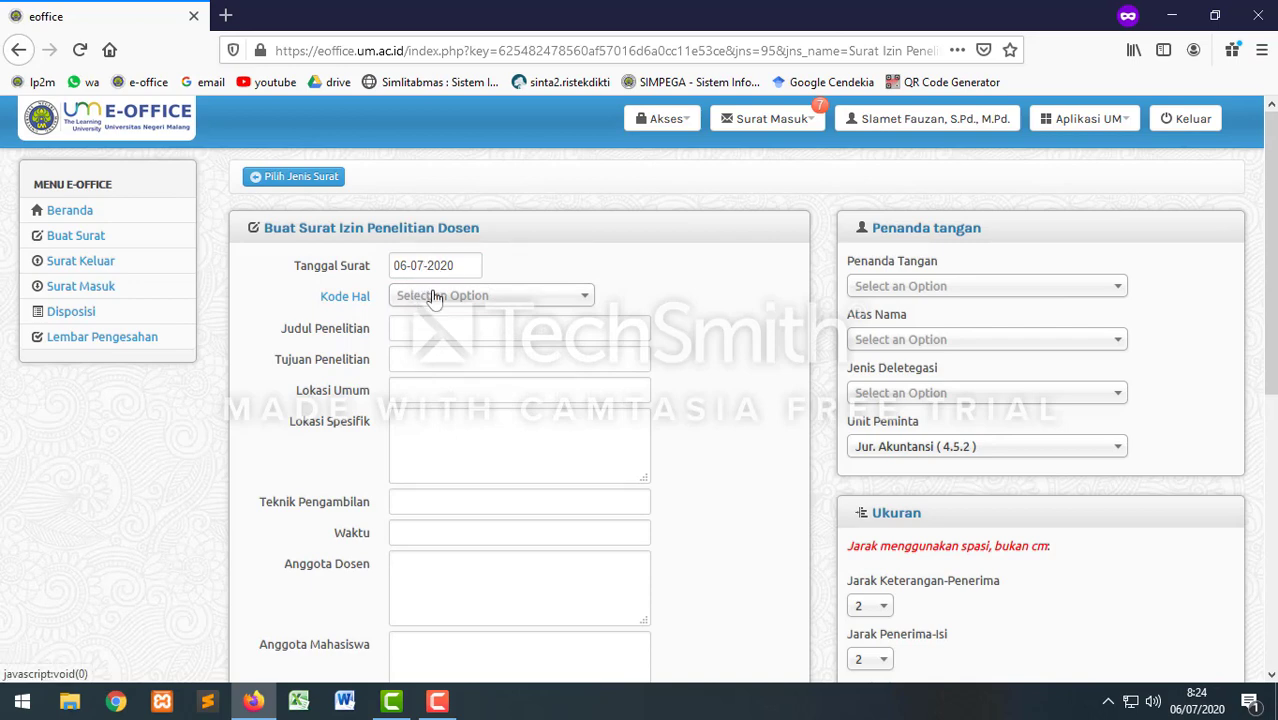
click(434, 298)
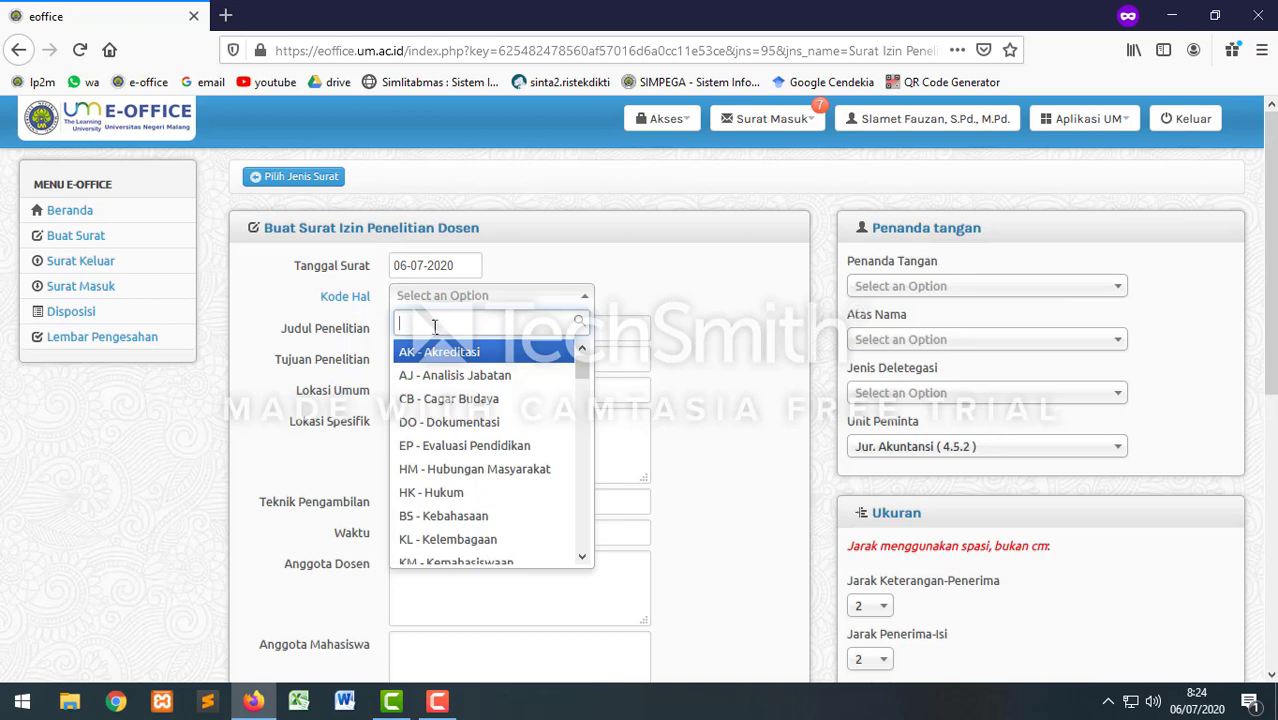
text(lt)
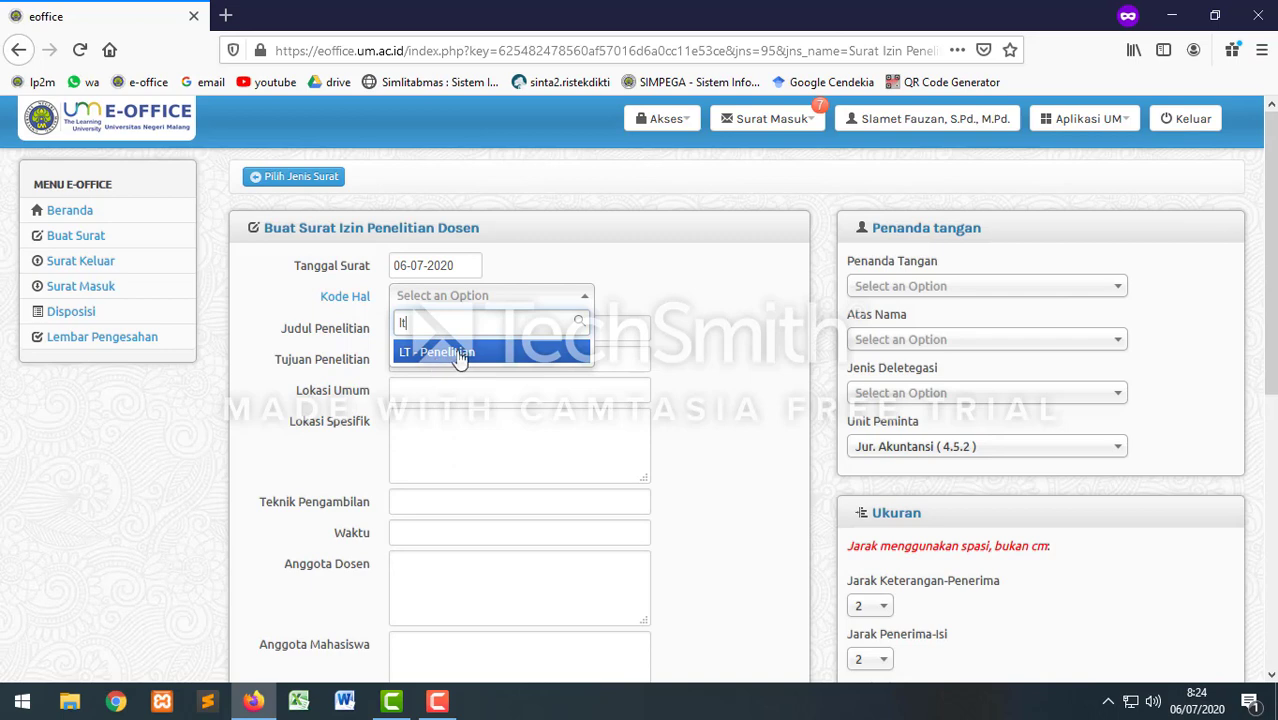
click(460, 353)
click(432, 330)
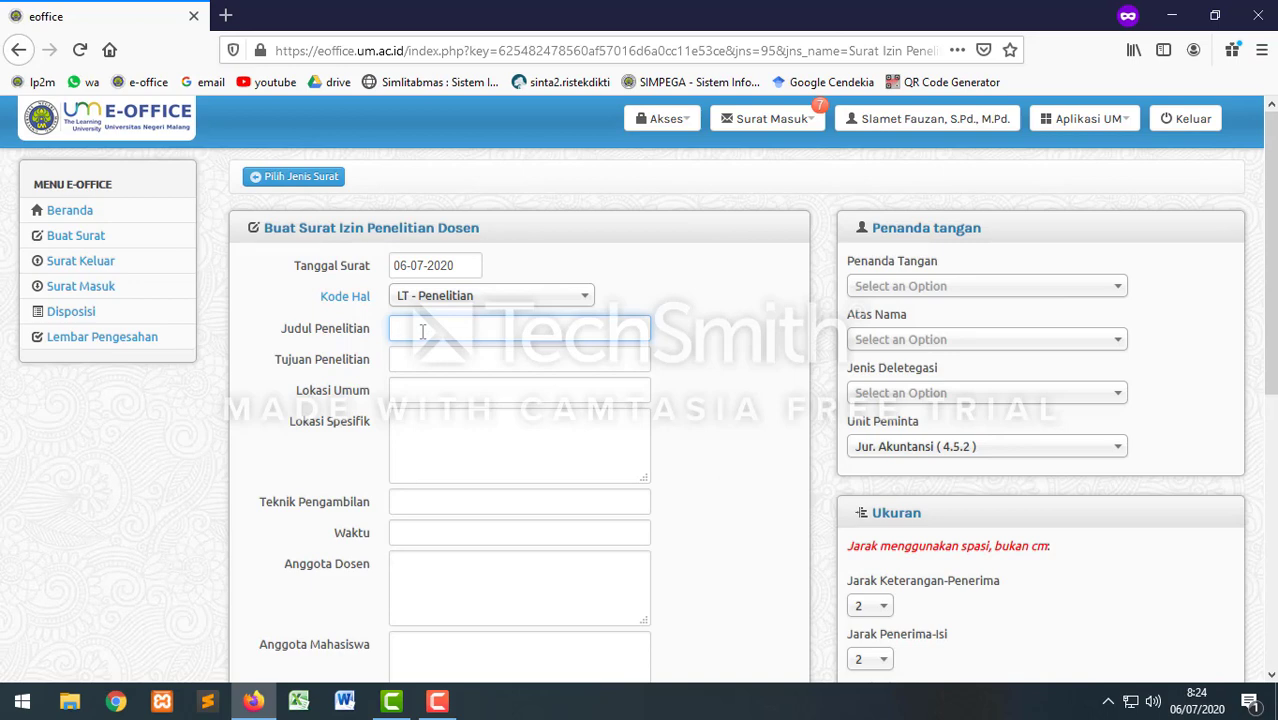
Step: Enter research title 'Pengembangan Model Pembelajaran' and purpose 'mengembangkan Model Pembelajaran'
text(pENGEMBANGAN)
drag(505, 328, 392, 337)
text(Pengembangan Mode)
text(l Pembelajaran ....)
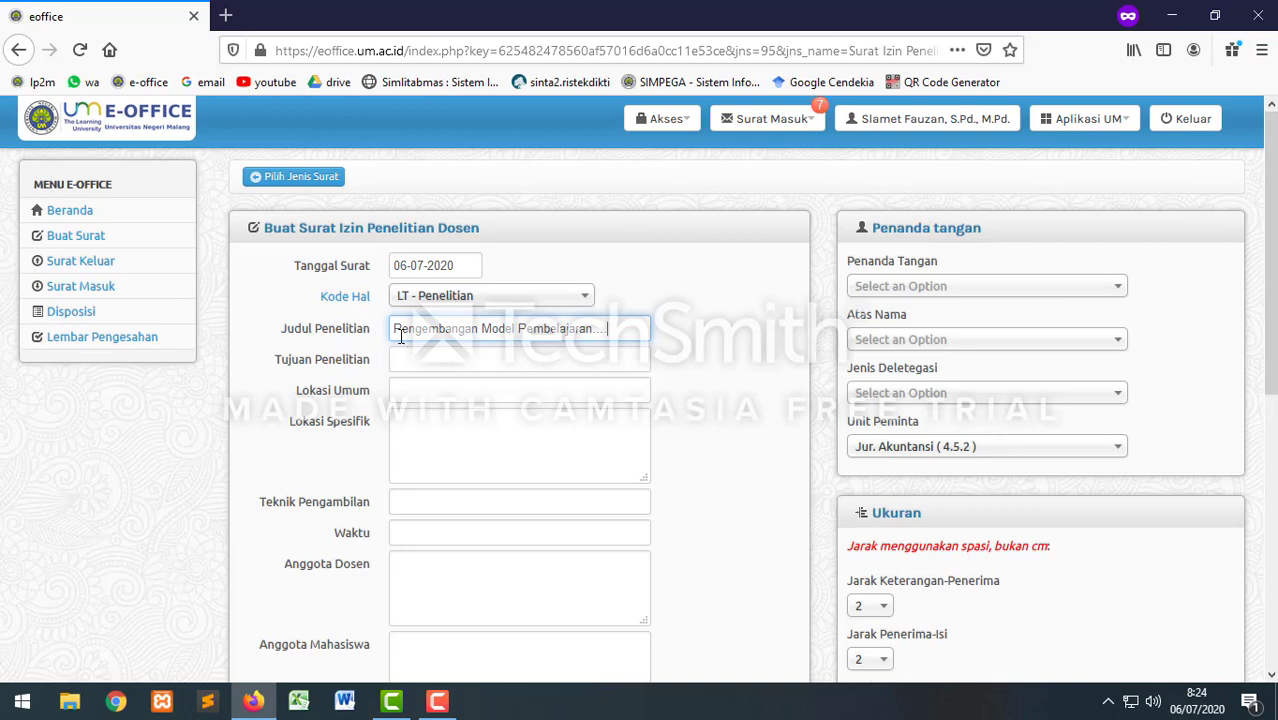
click(410, 362)
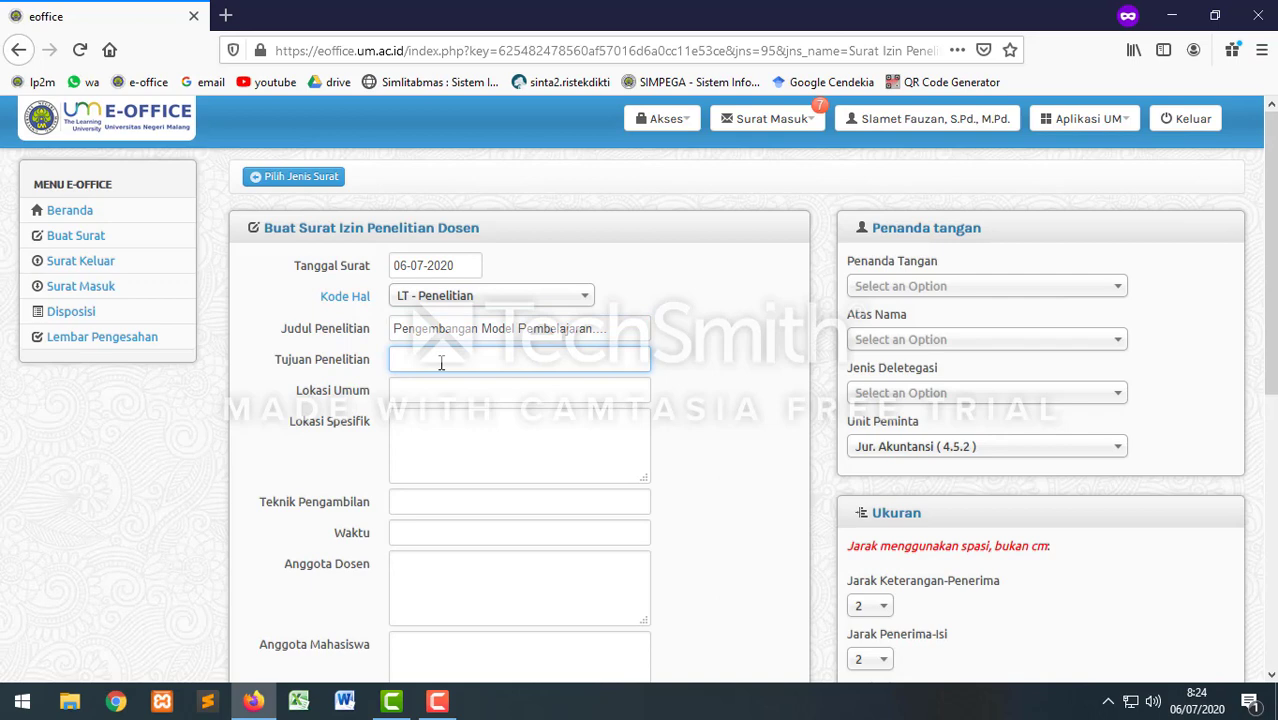
text(mengembangkan Model Pembelajaran)
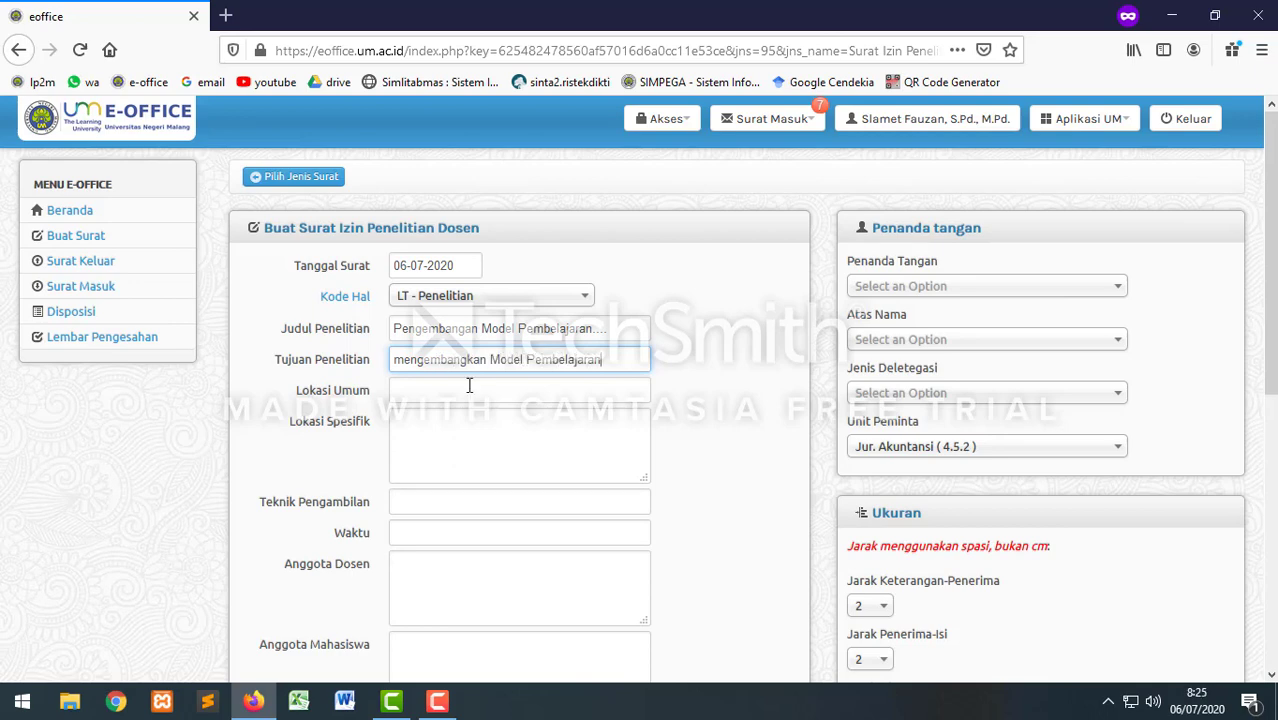
Step: Set Lokasi Umum to 'Kota Malang' and Lokasi Spesifik to 'SMK Negeri Malang'
click(463, 391)
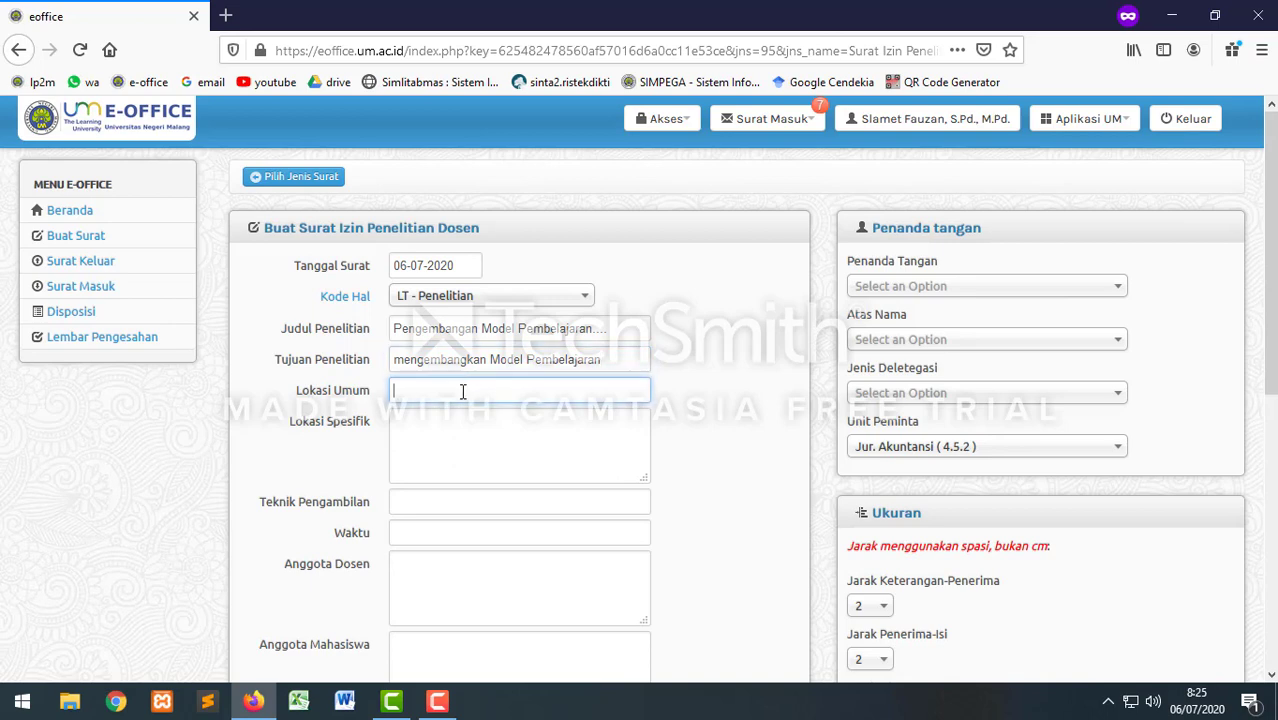
text(Kota Malang)
click(430, 425)
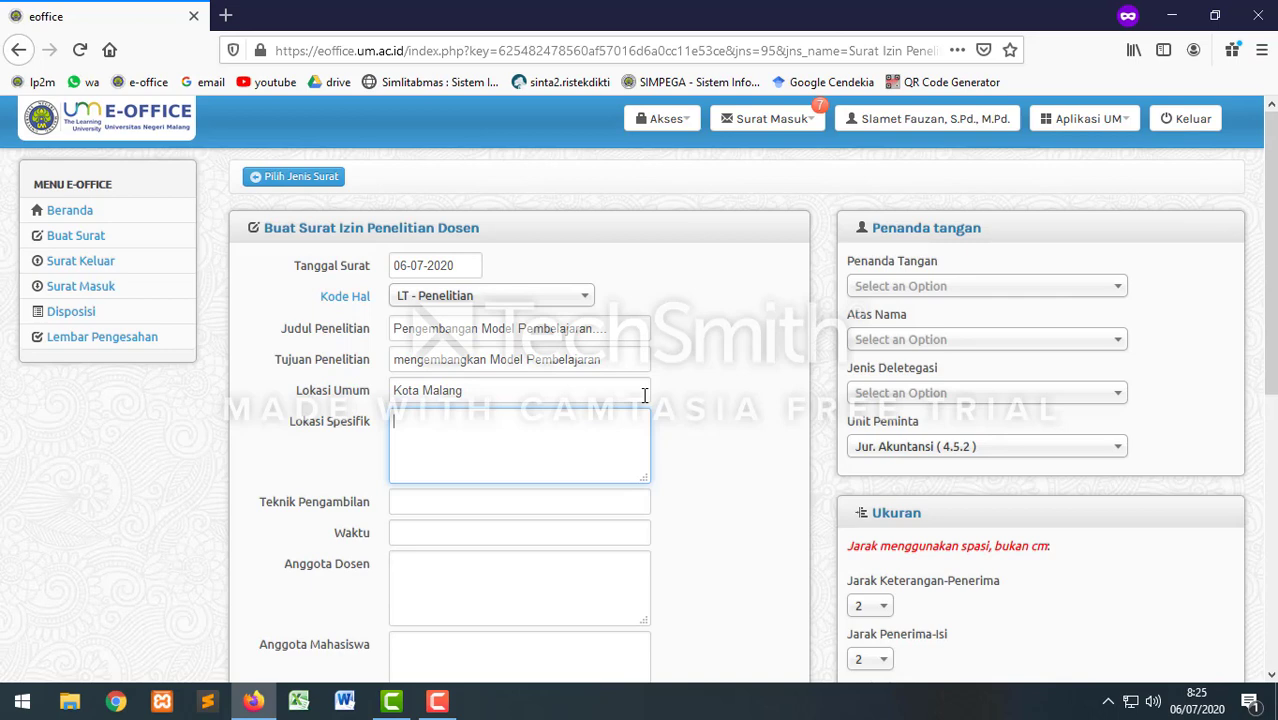
text(SMK Negeri M)
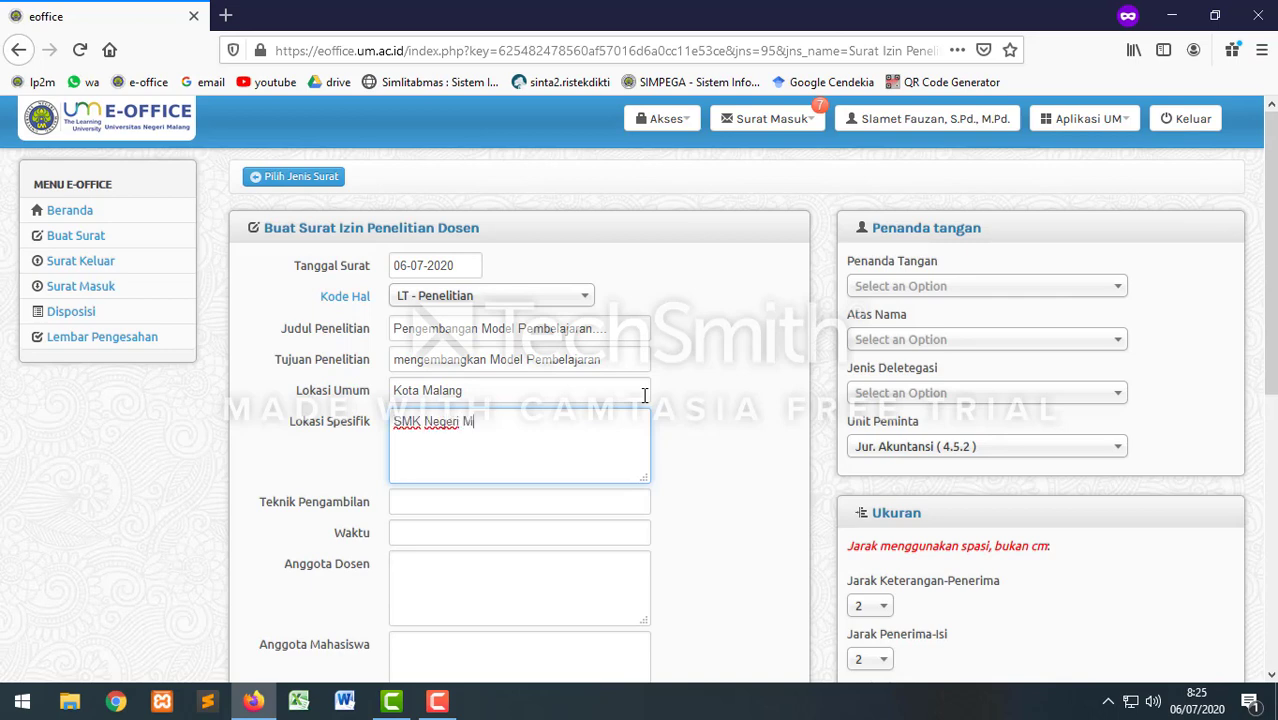
text(alang)
scroll(491, 464, down, 2)
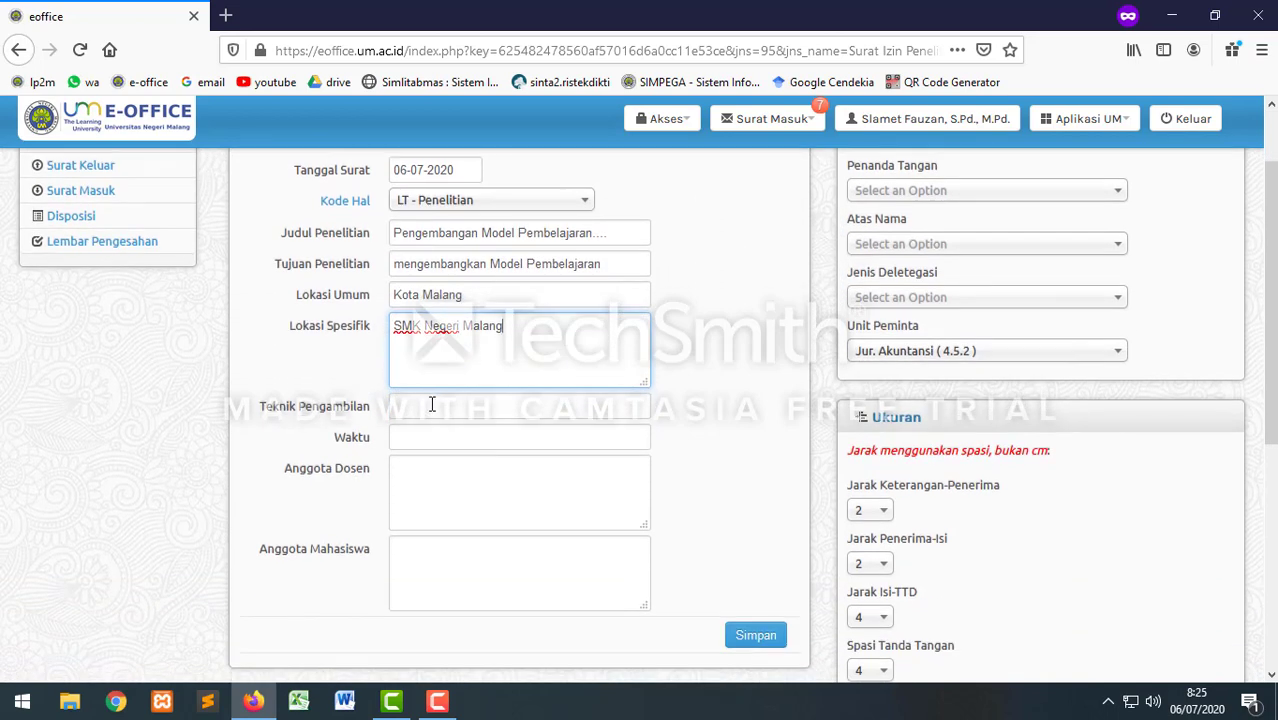
Step: Fill Teknik Pengambilan with observation, interview and documentation, and Waktu 'Juli s.d September 2020'
click(432, 405)
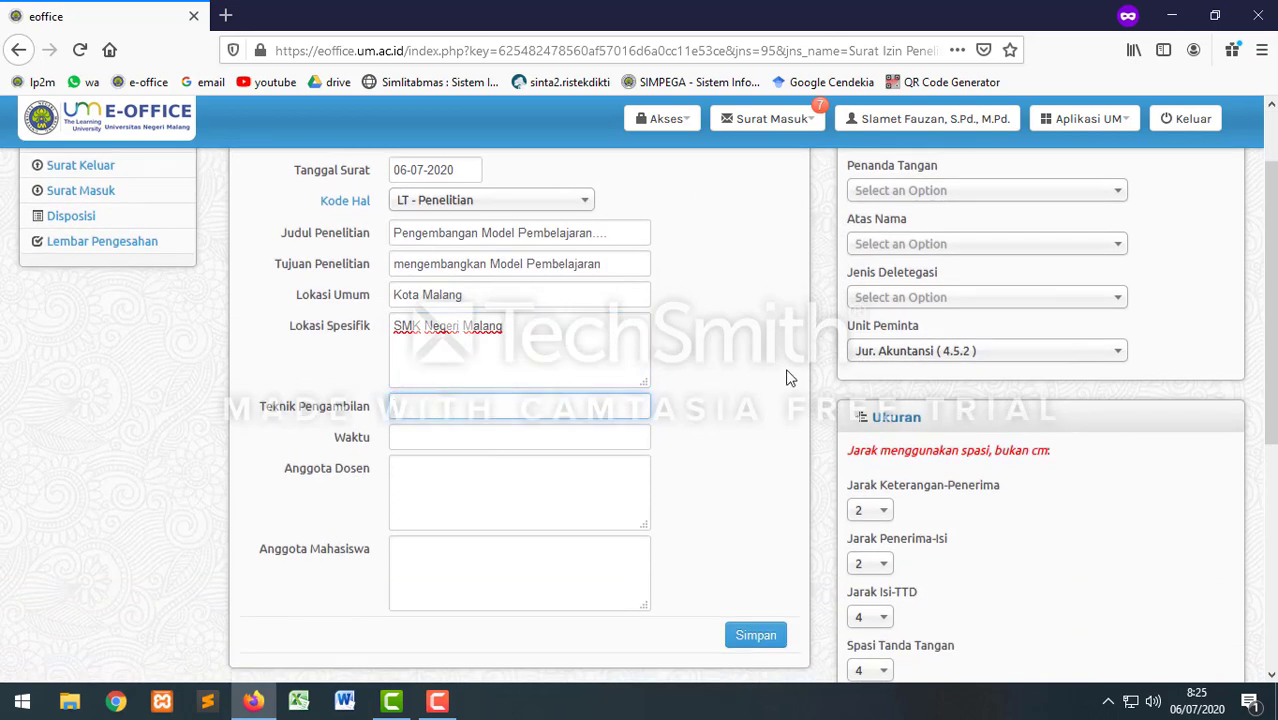
text(Observasi,  Wawancara)
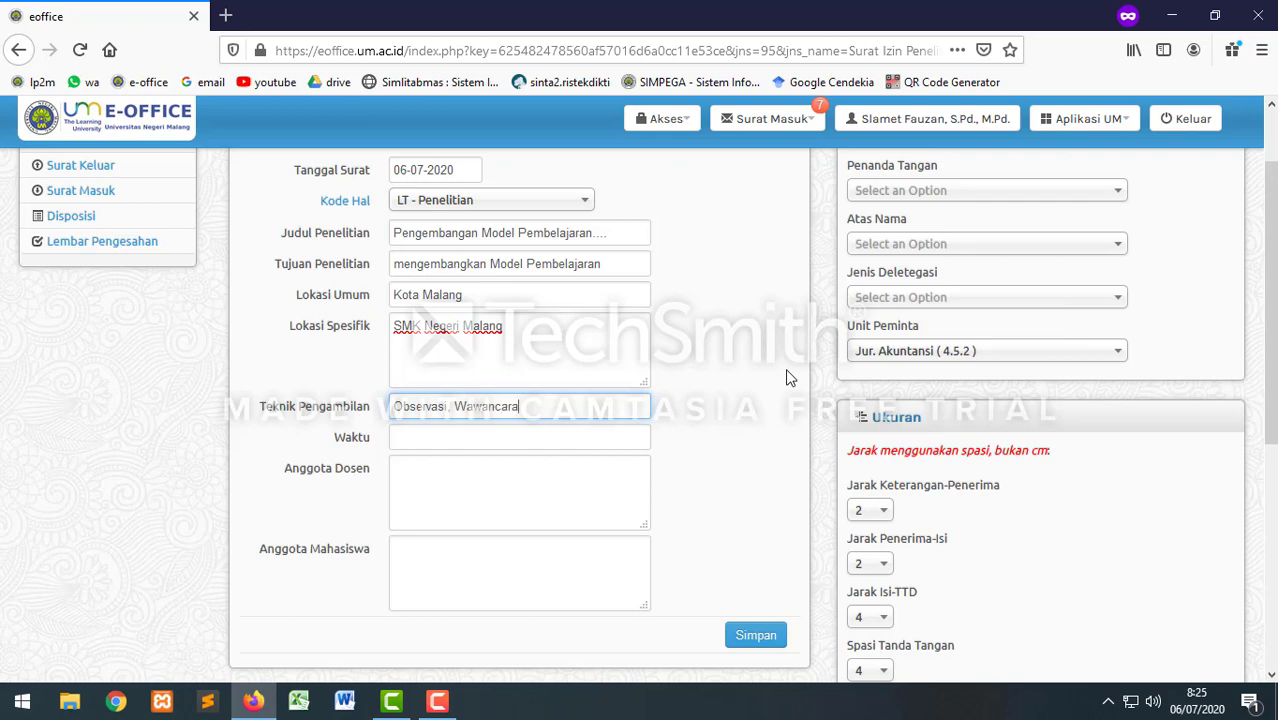
text(, Dokumentas)
text(dan)
click(456, 436)
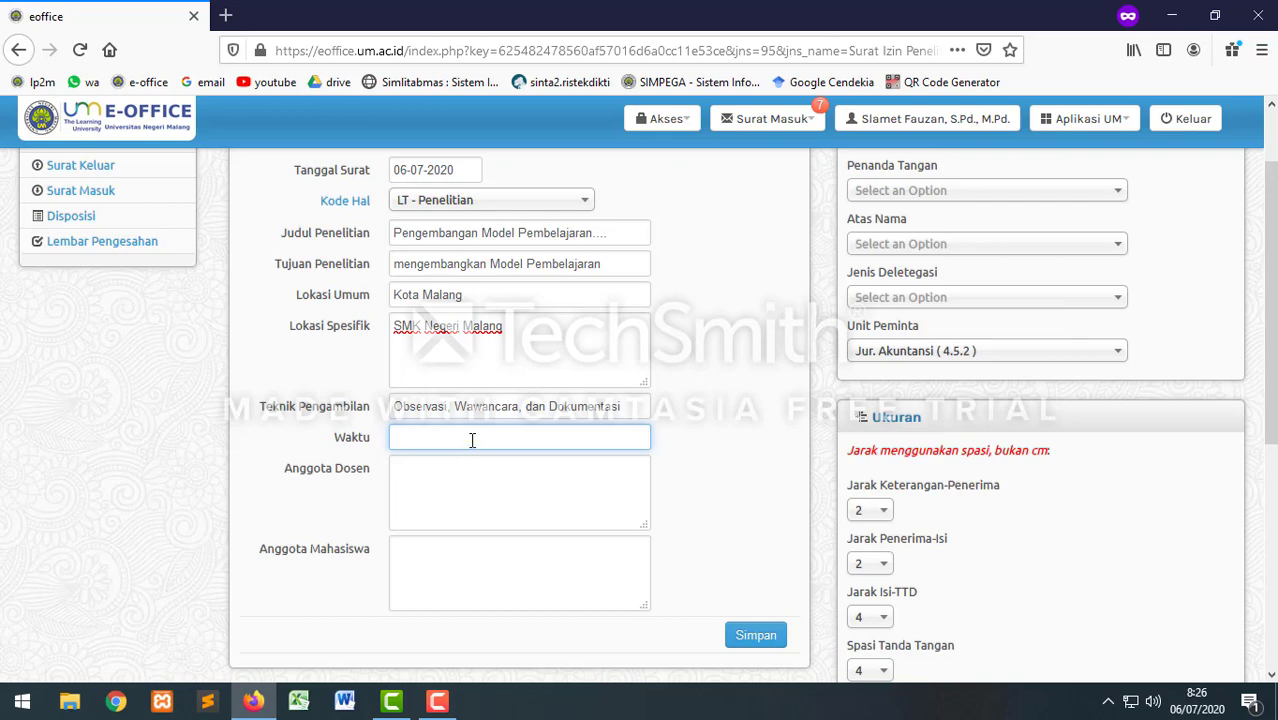
text(Juli s.d September 2020)
Step: List two lecturer members and two student members, one name per line
click(450, 470)
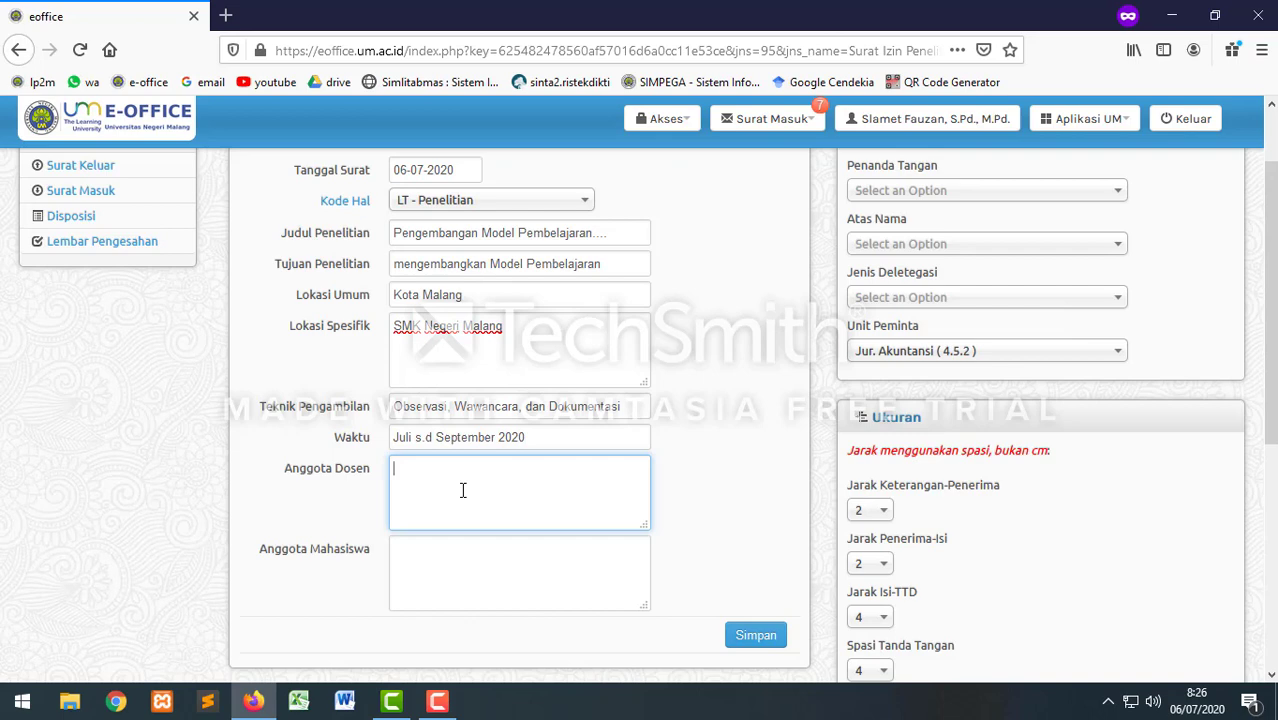
key(Return)
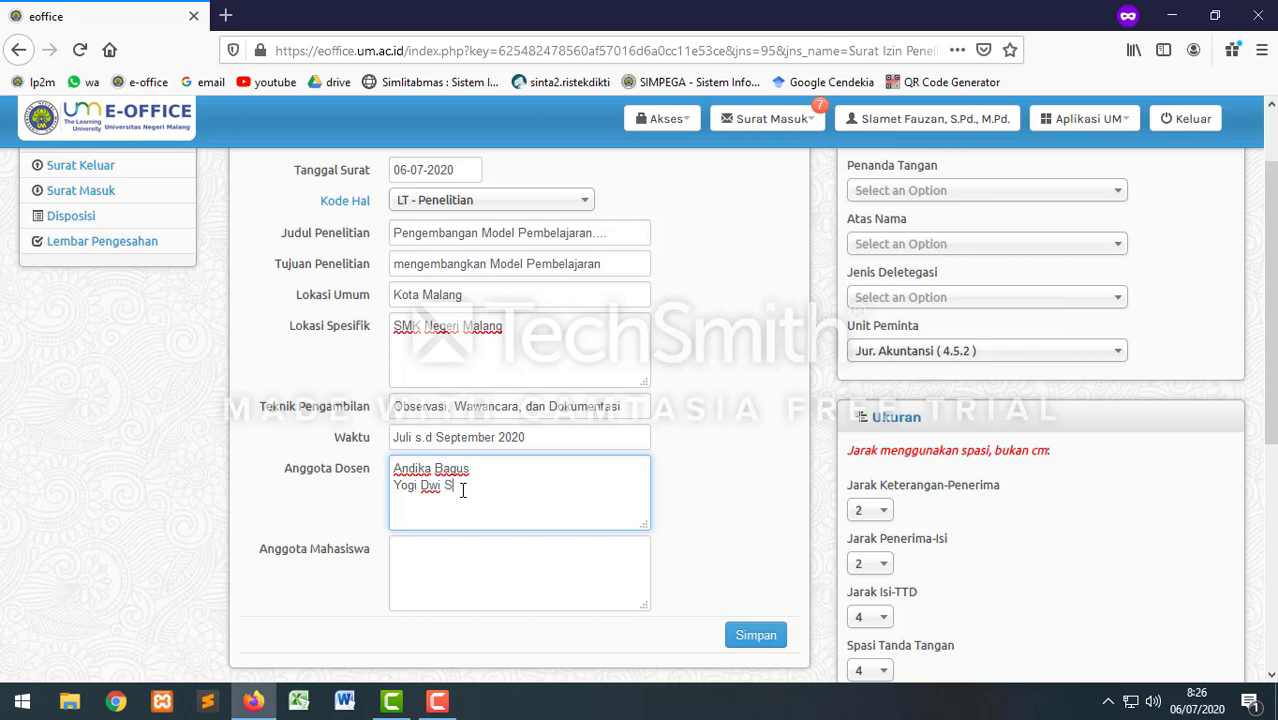
click(418, 547)
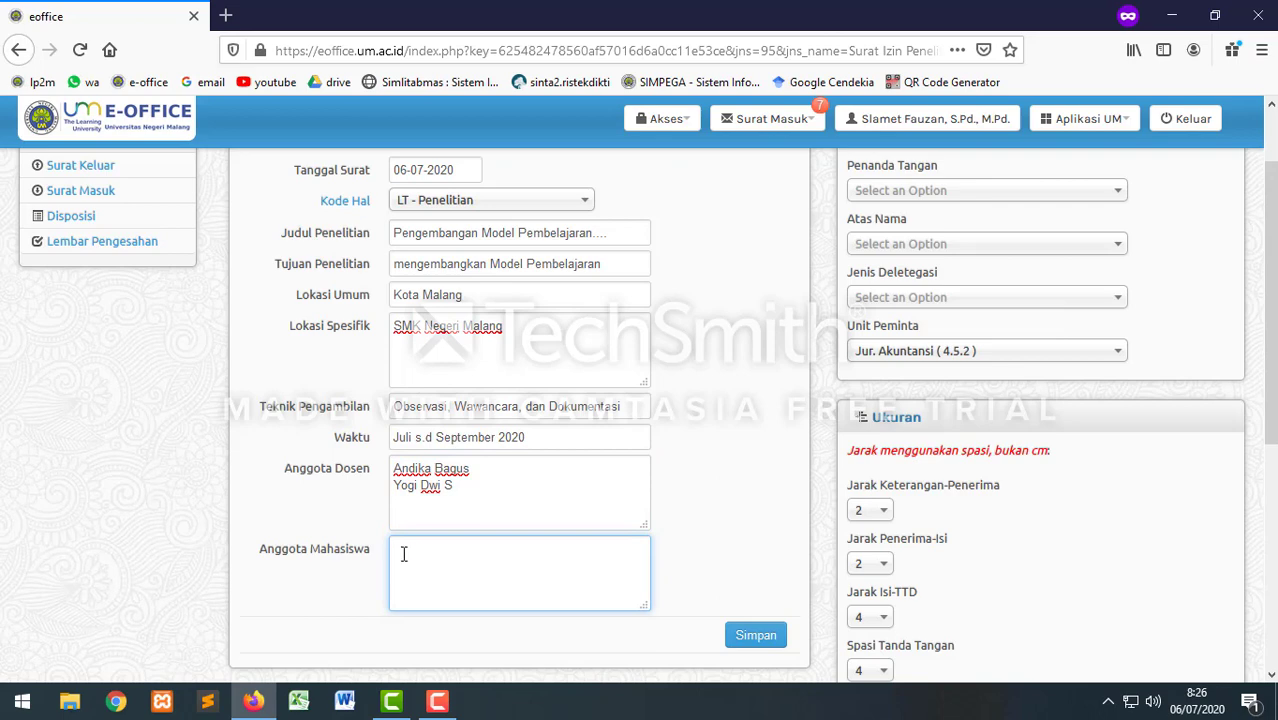
key(Return)
text(Herlina)
Step: Choose Ketua LP2M (14) as the signer and save the research permit letter
scroll(636, 479, up, 3)
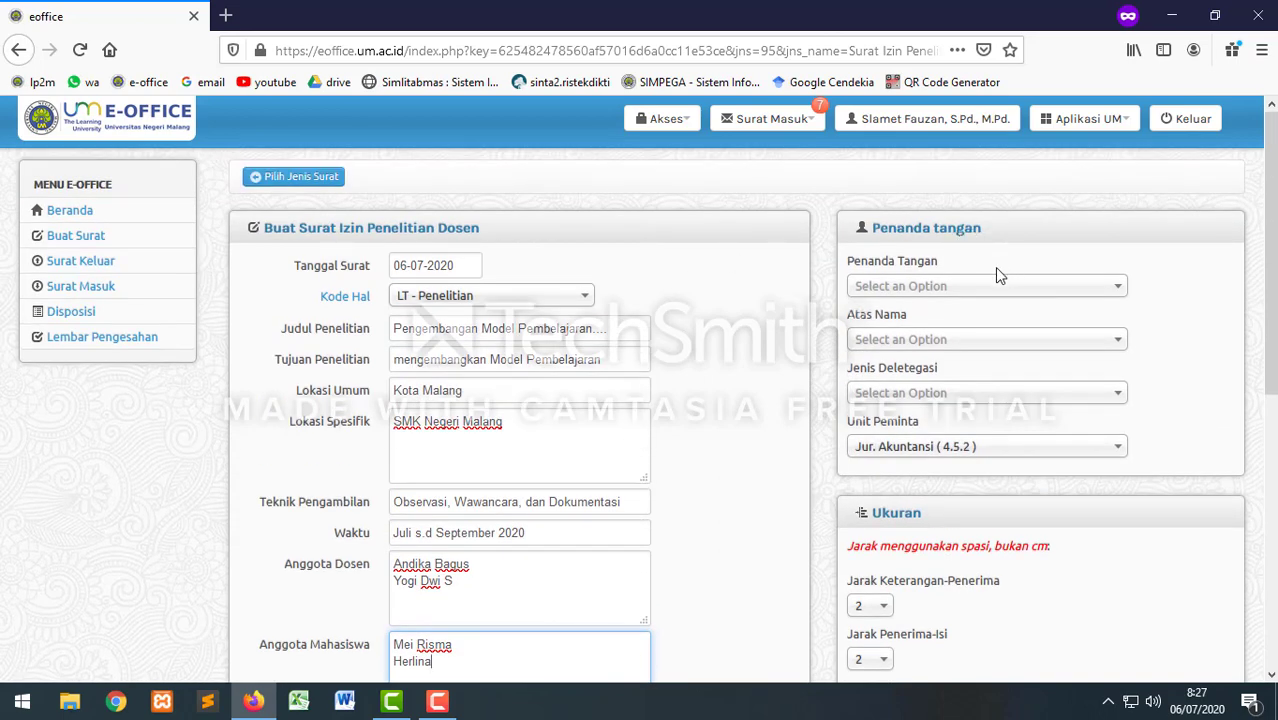
click(928, 287)
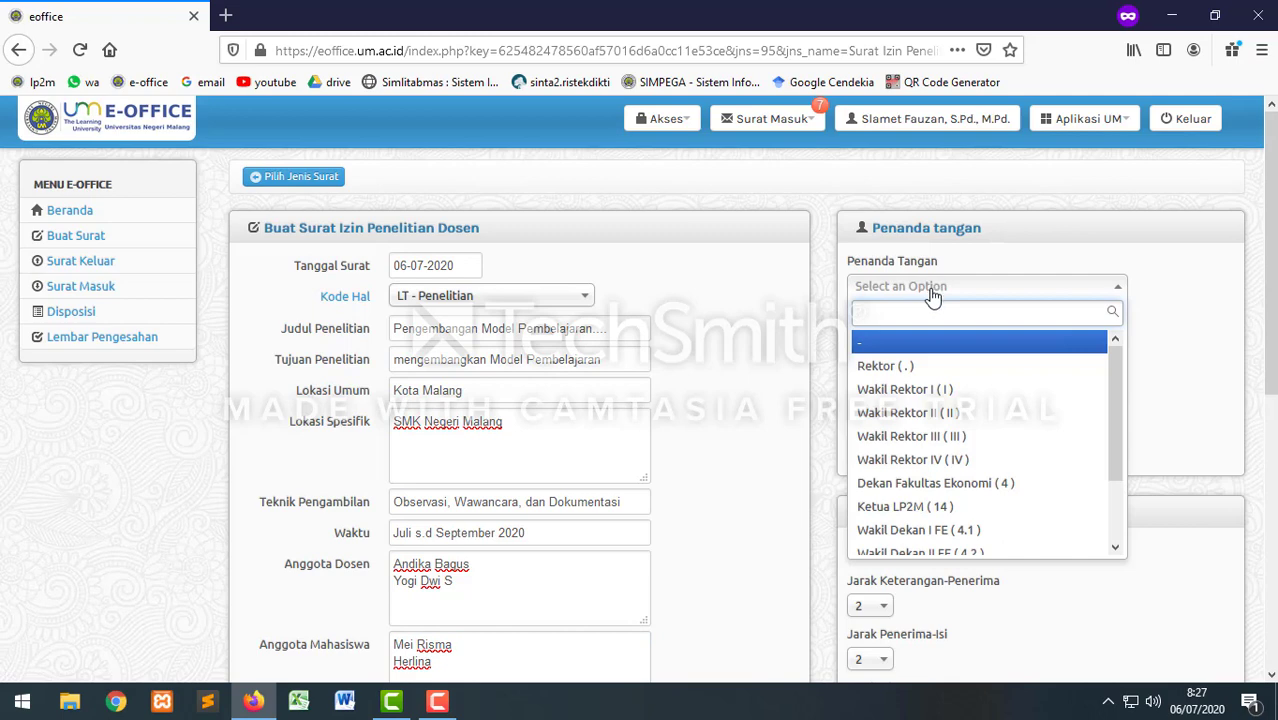
click(905, 508)
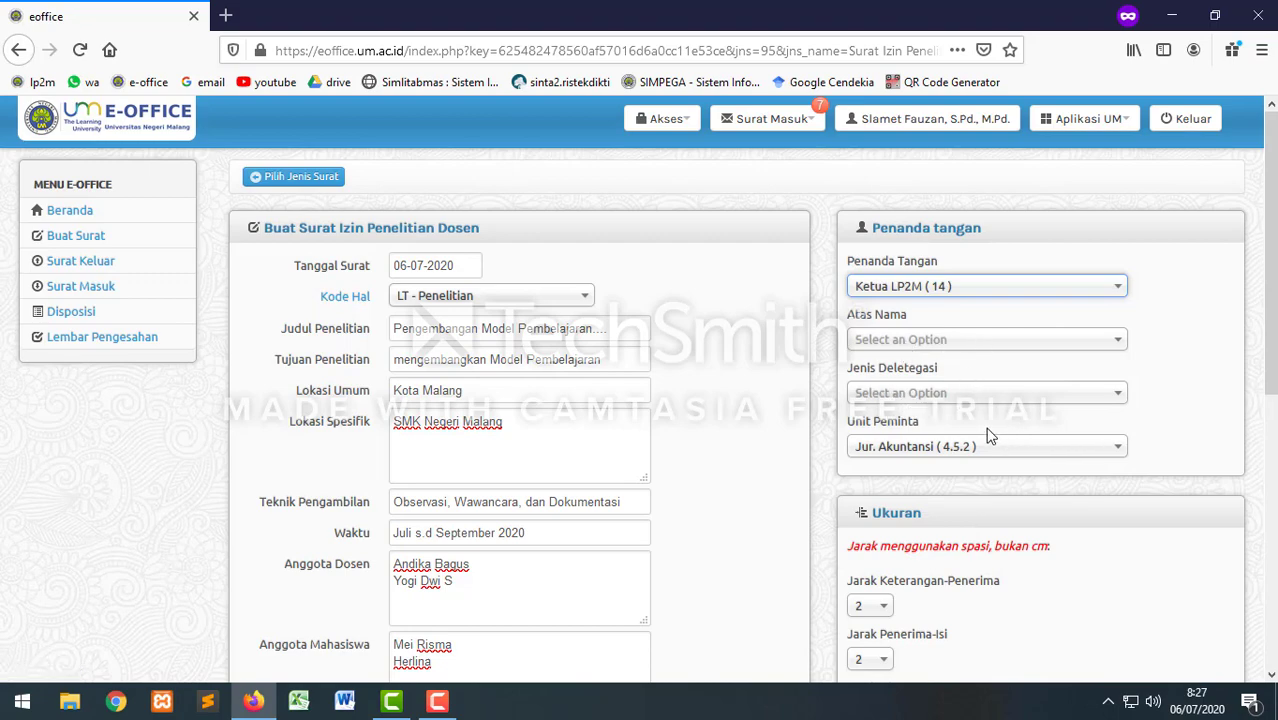
scroll(988, 435, down, 6)
scroll(776, 348, up, 2)
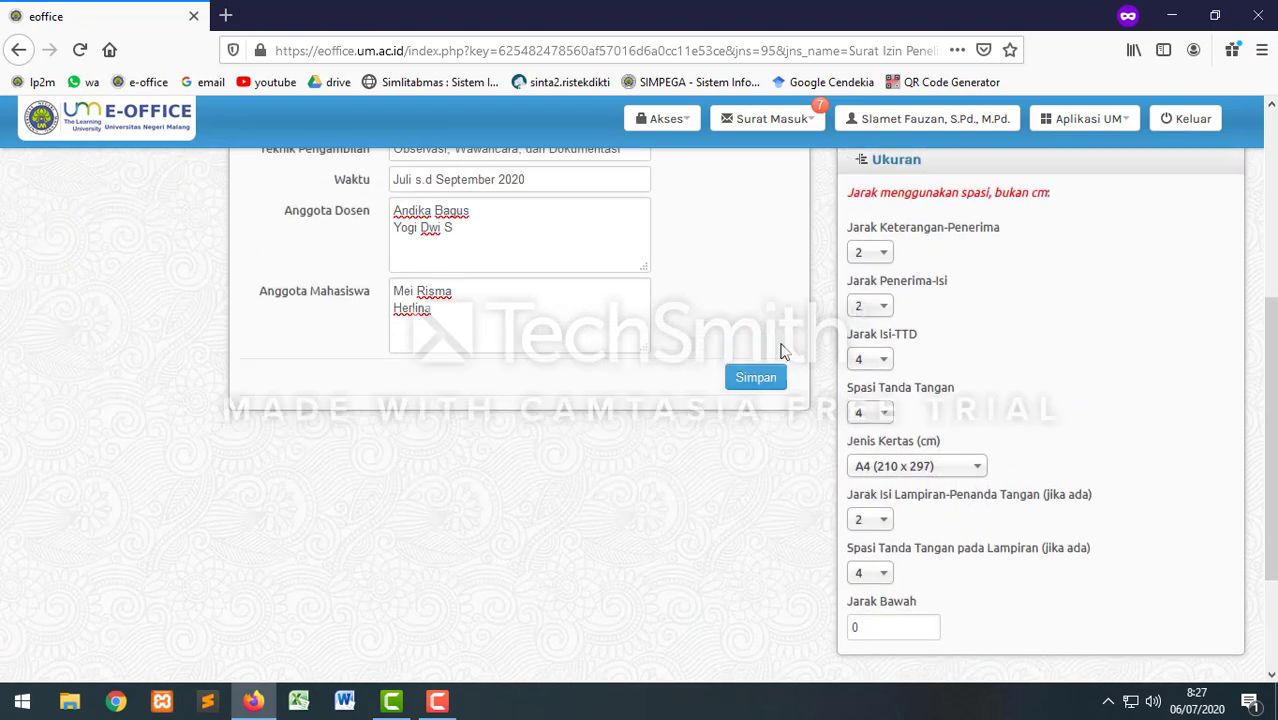
scroll(783, 351, up, 1)
click(753, 406)
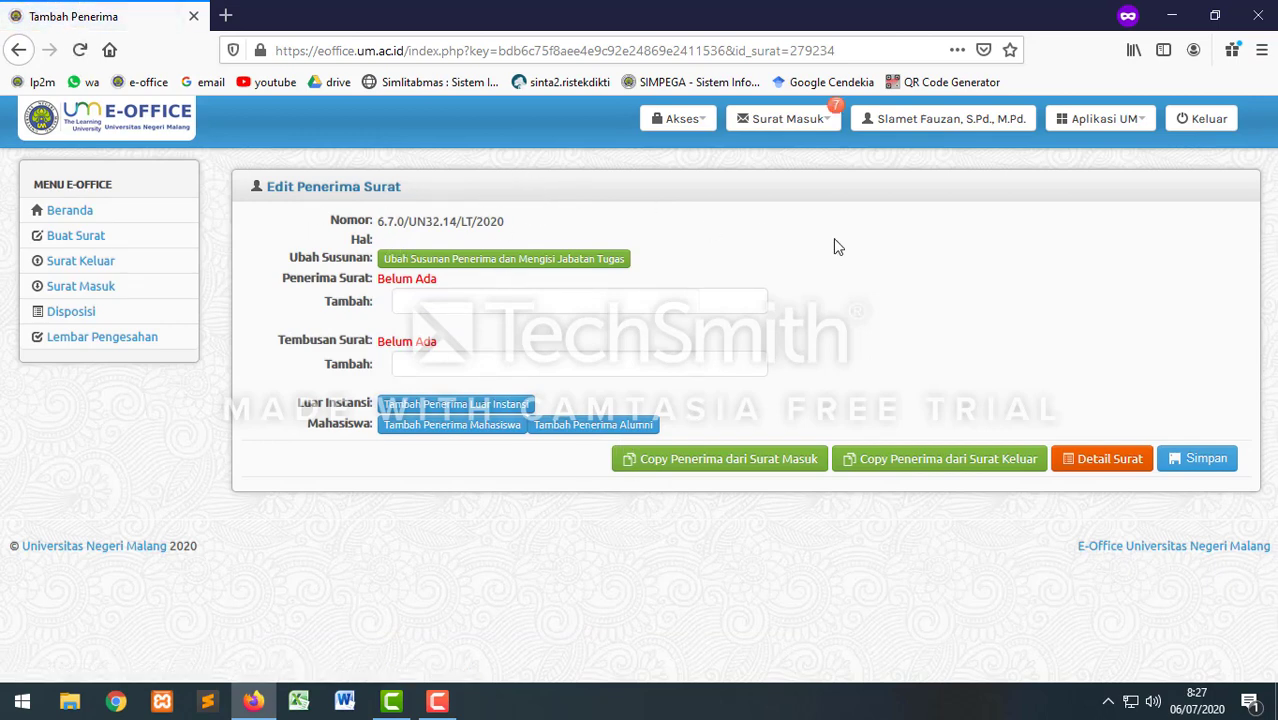
Step: Open the blank Tambah Penerima Luar Instansi form for an outside recipient
click(422, 300)
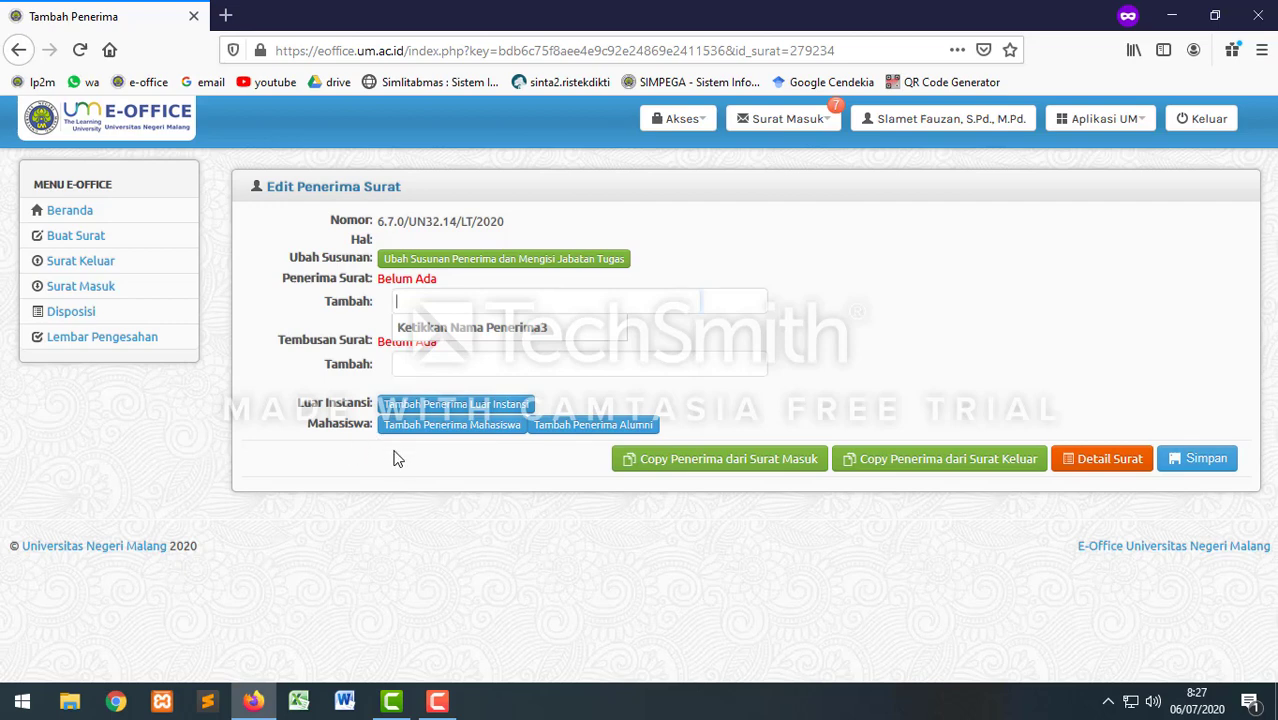
click(488, 410)
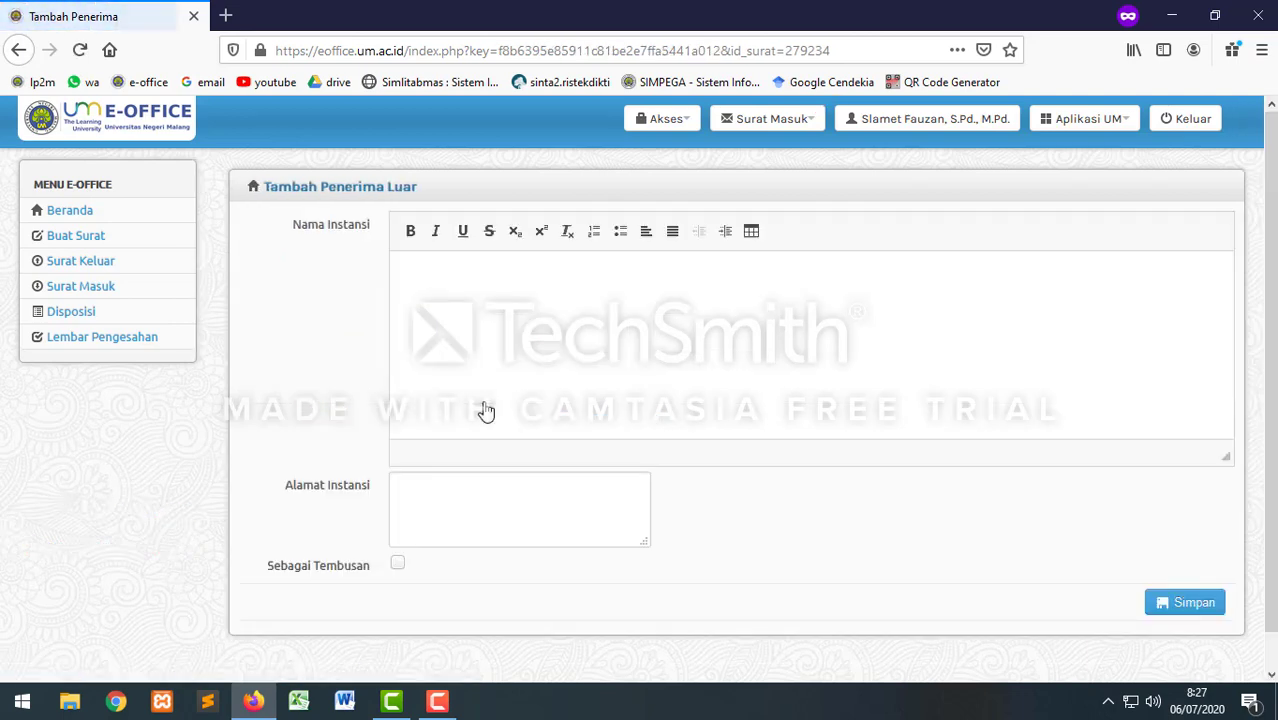
Step: Add 'Kepala SMK Negeri Kota Malang, Jalan Surabaya Malang' as an outside-institution recipient
click(426, 295)
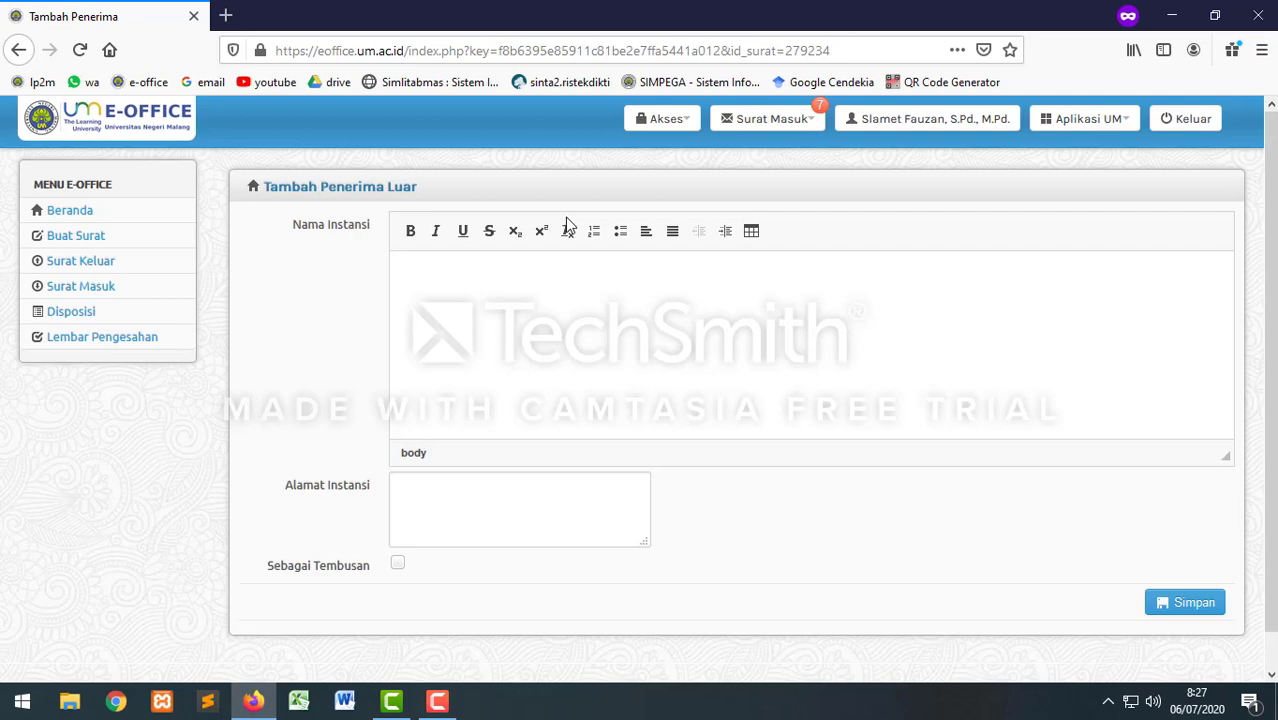
text(pala SMK Negeri Kota )
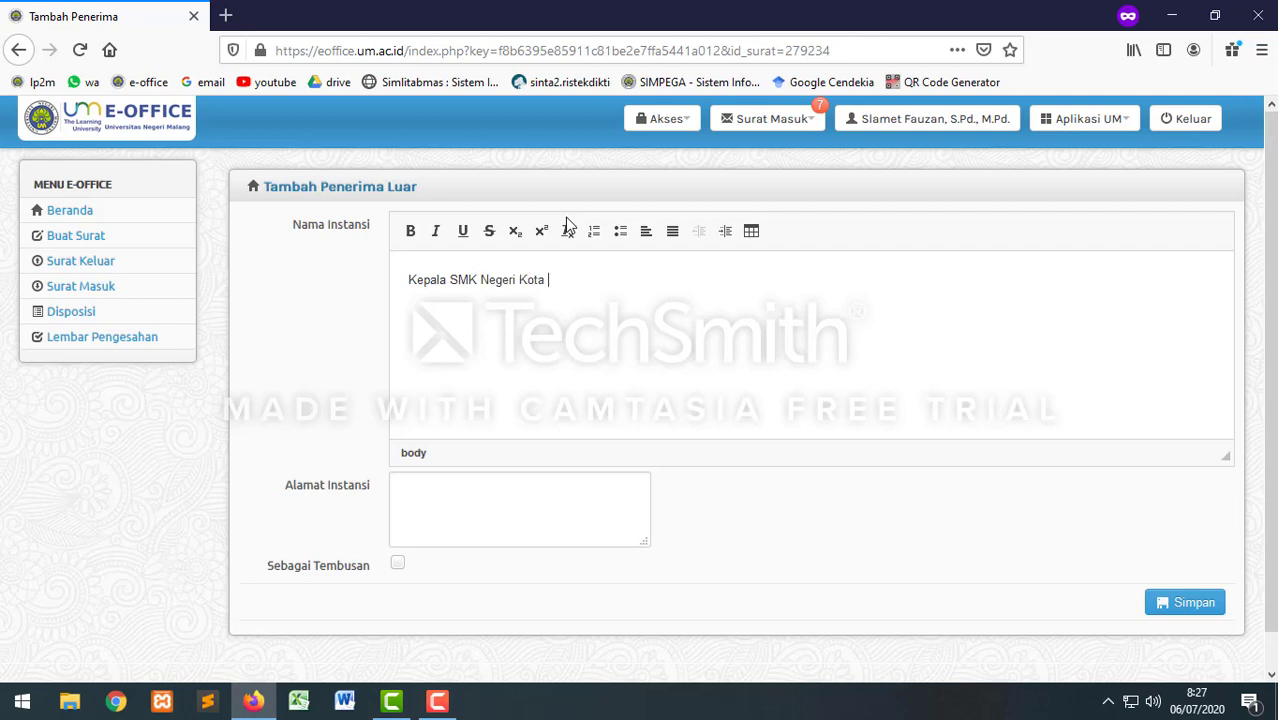
text(Mala)
text(baya)
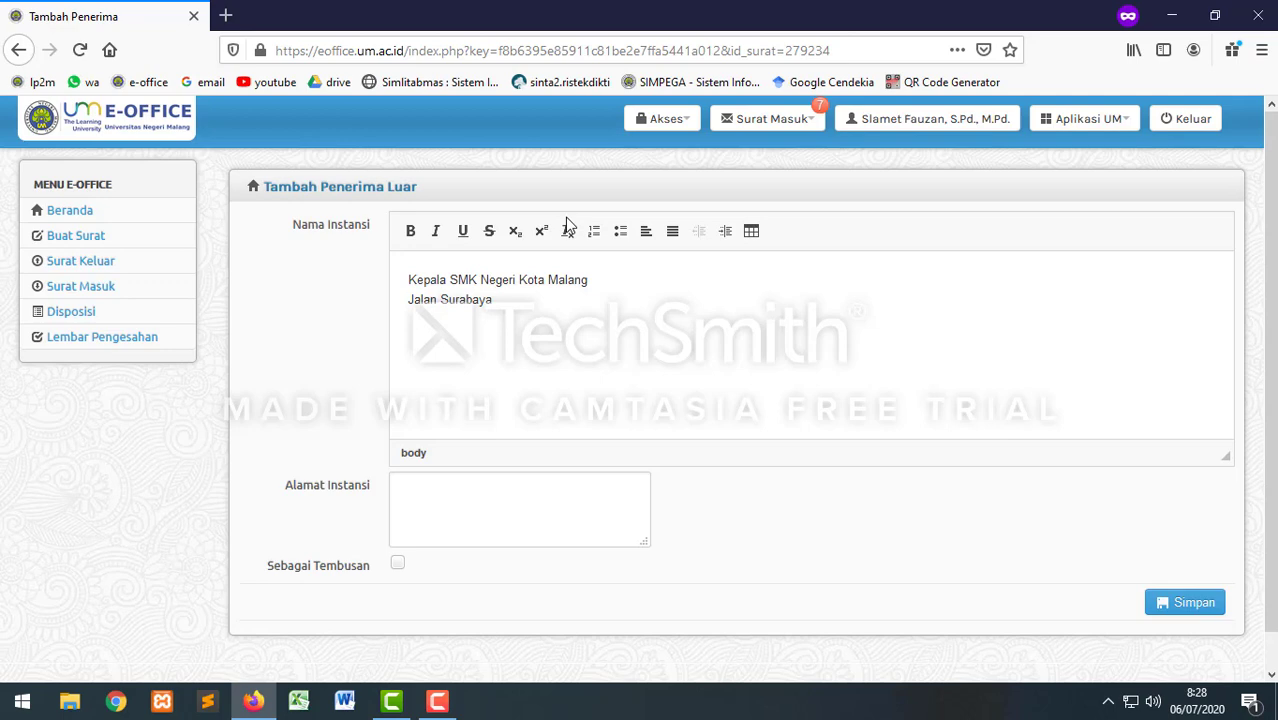
text( Malang)
click(1193, 604)
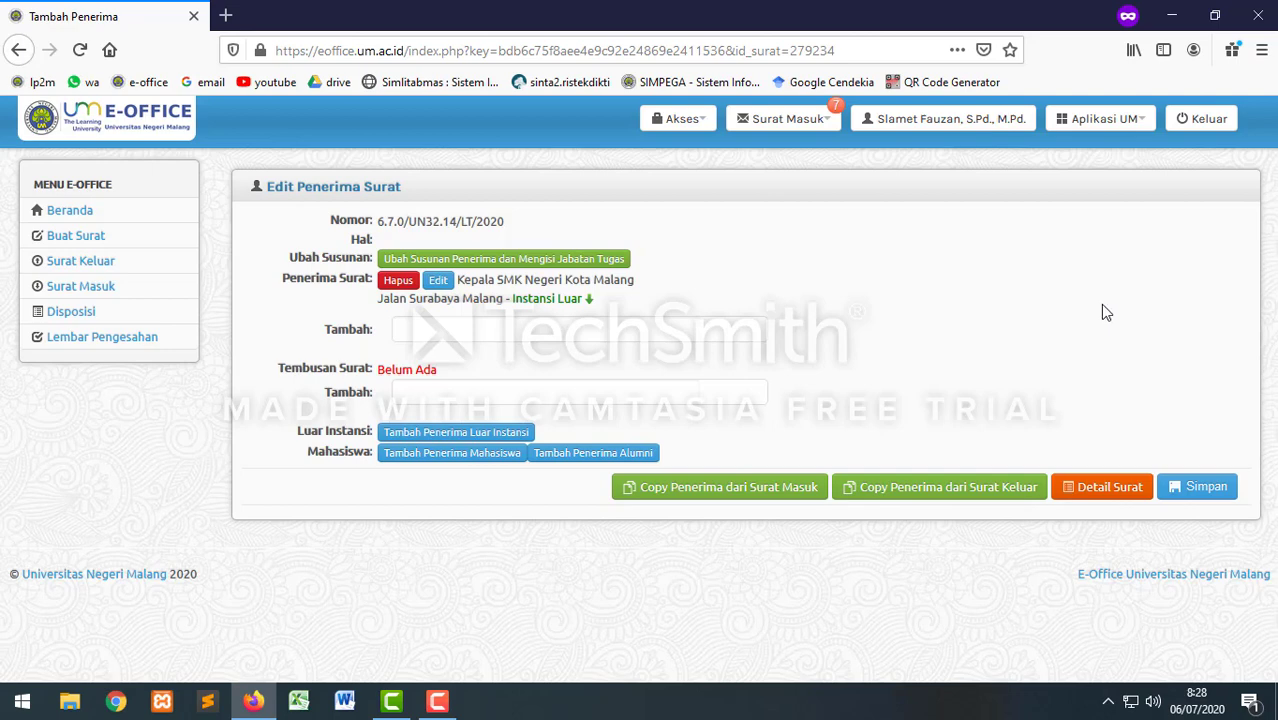
Step: Open Detail Surat and review the two-page draft letter preview addressed to the school
click(1107, 495)
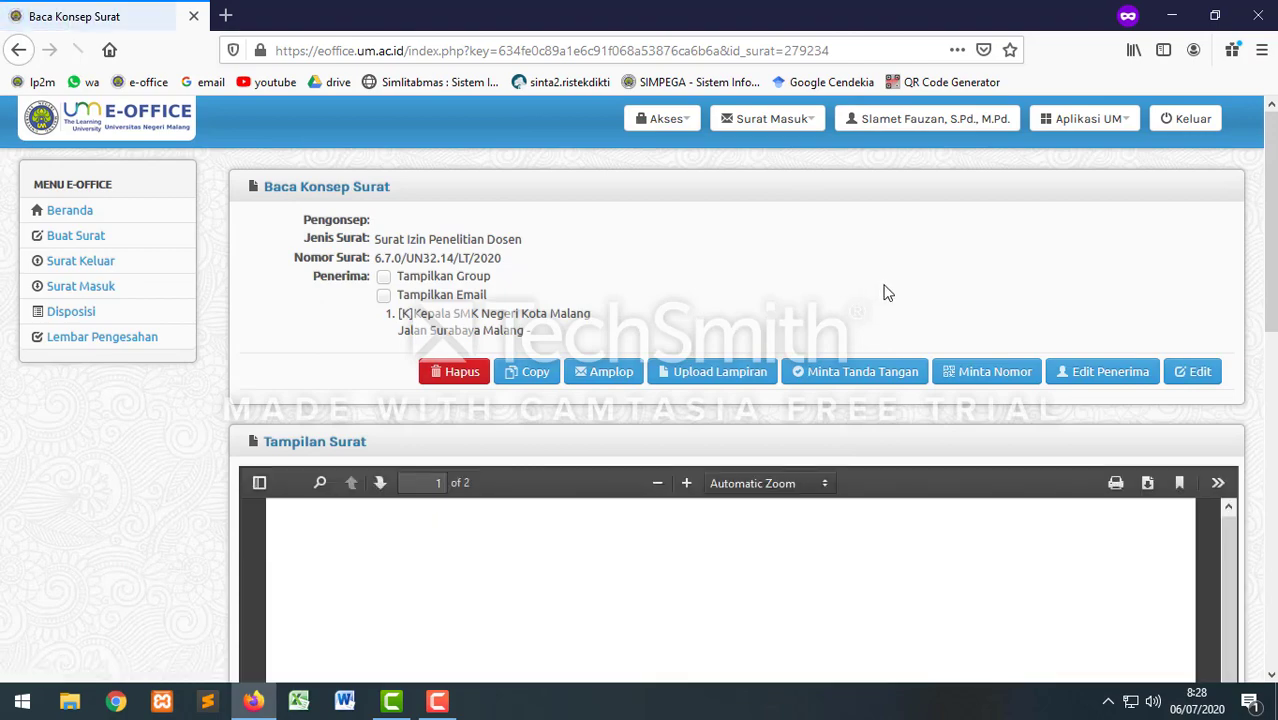
scroll(884, 285, down, 2)
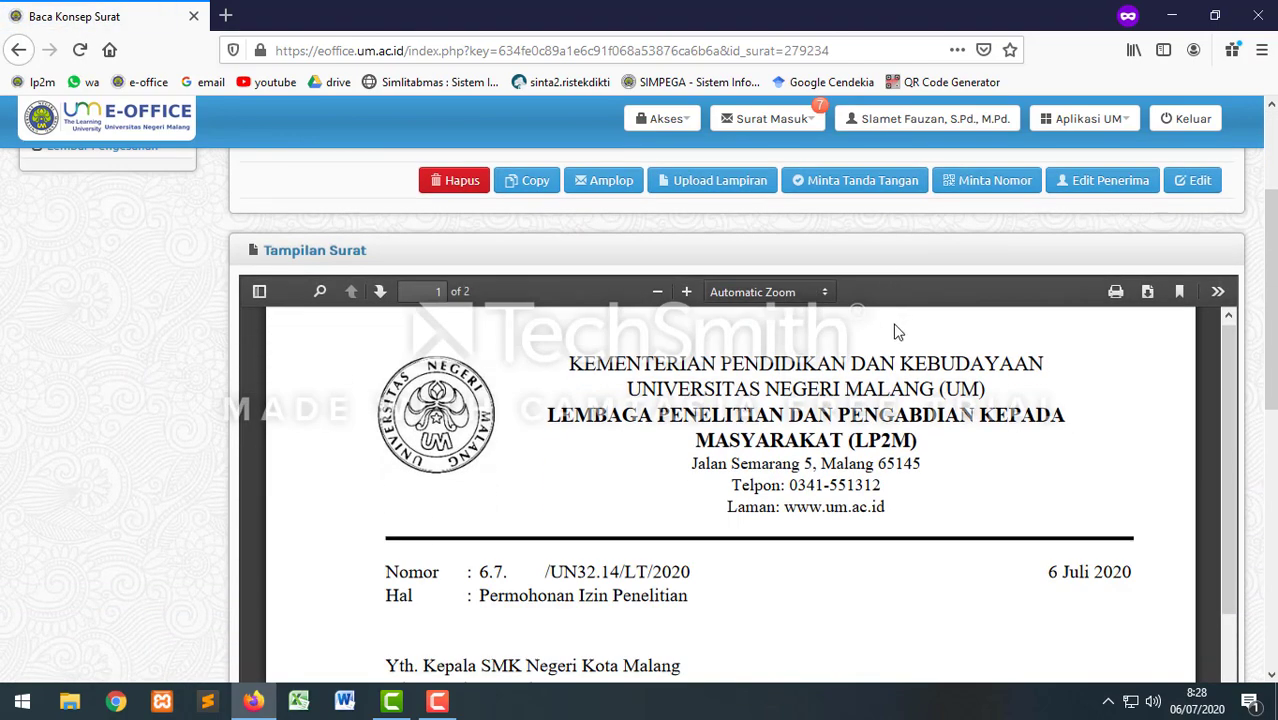
scroll(898, 335, down, 3)
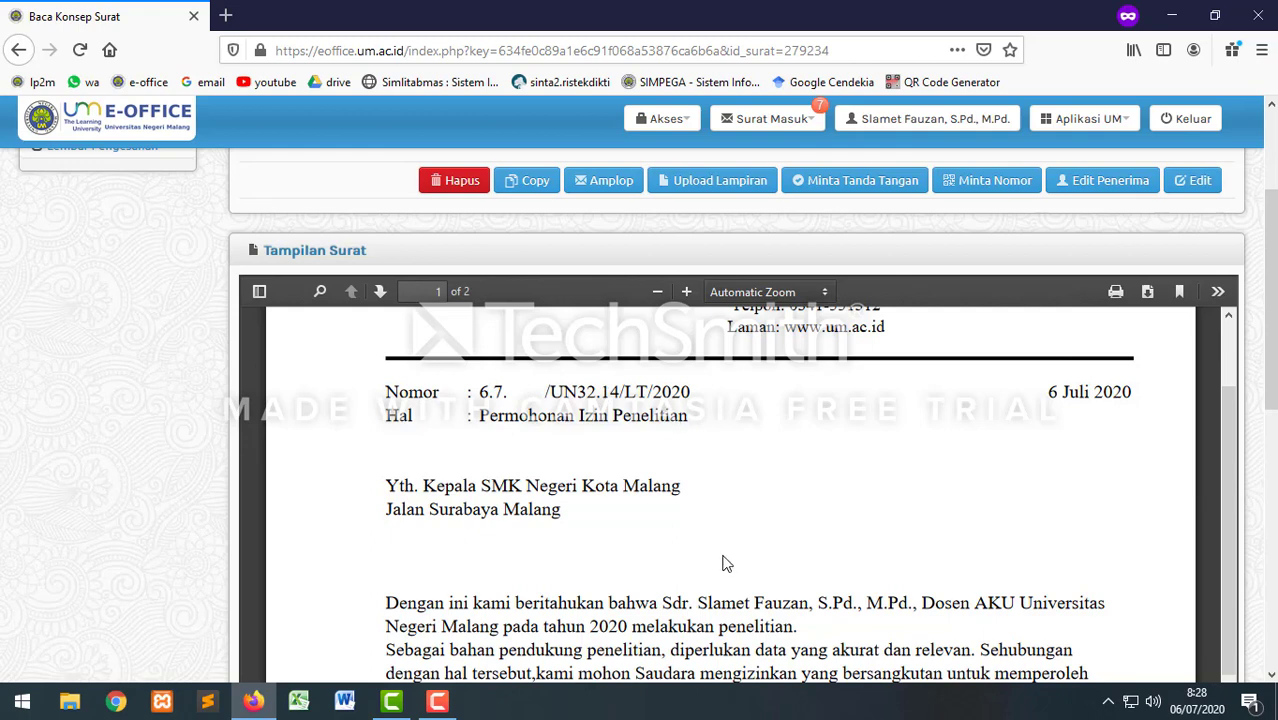
scroll(740, 480, up, 2)
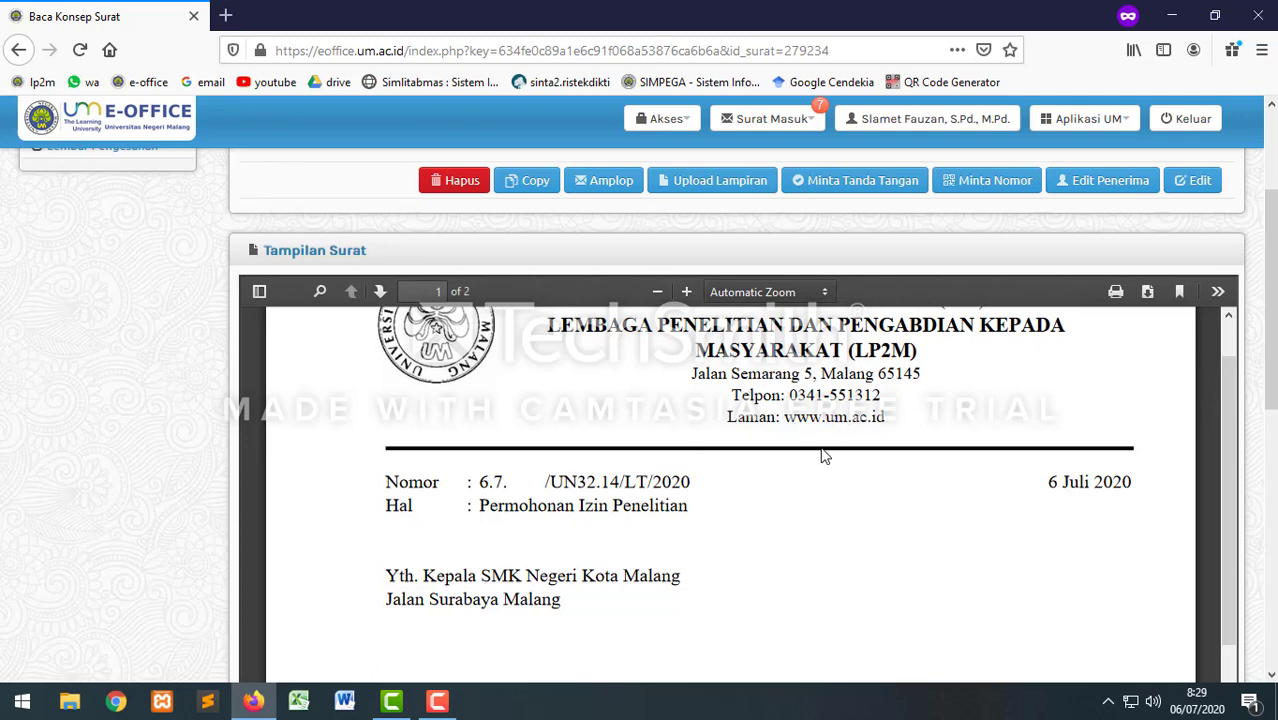
scroll(846, 462, down, 5)
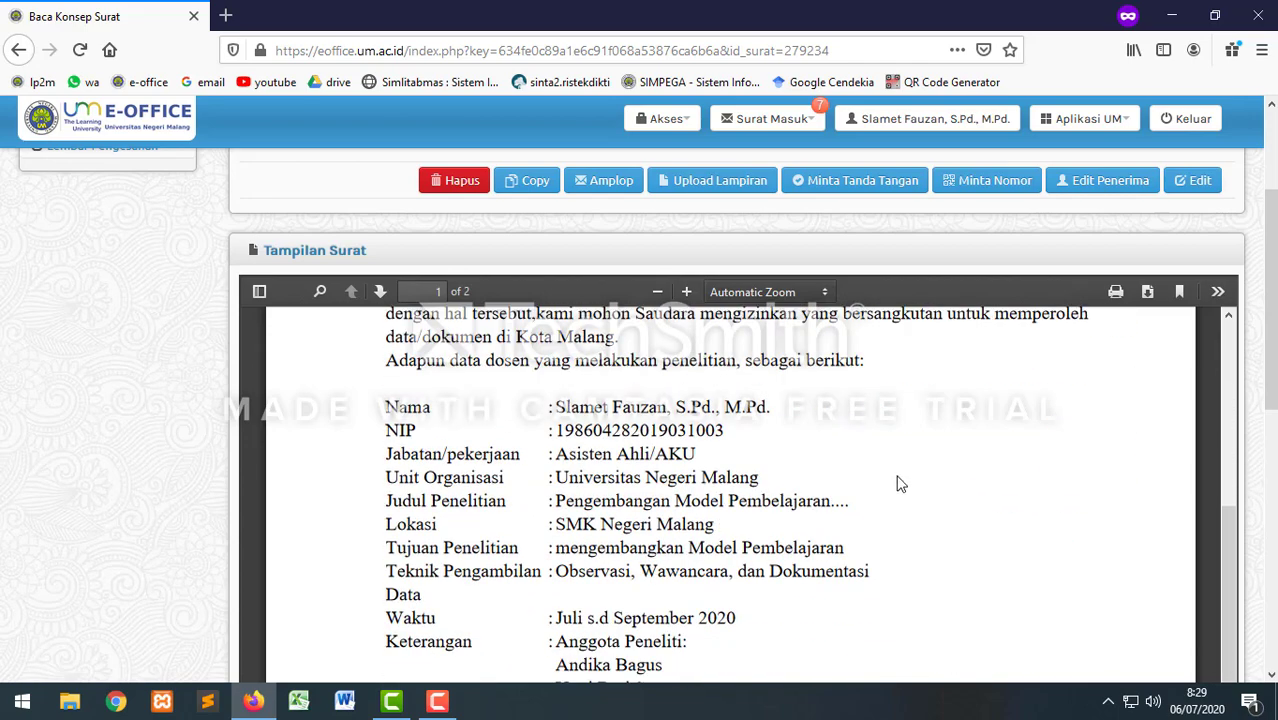
scroll(899, 479, down, 5)
scroll(779, 490, up, 5)
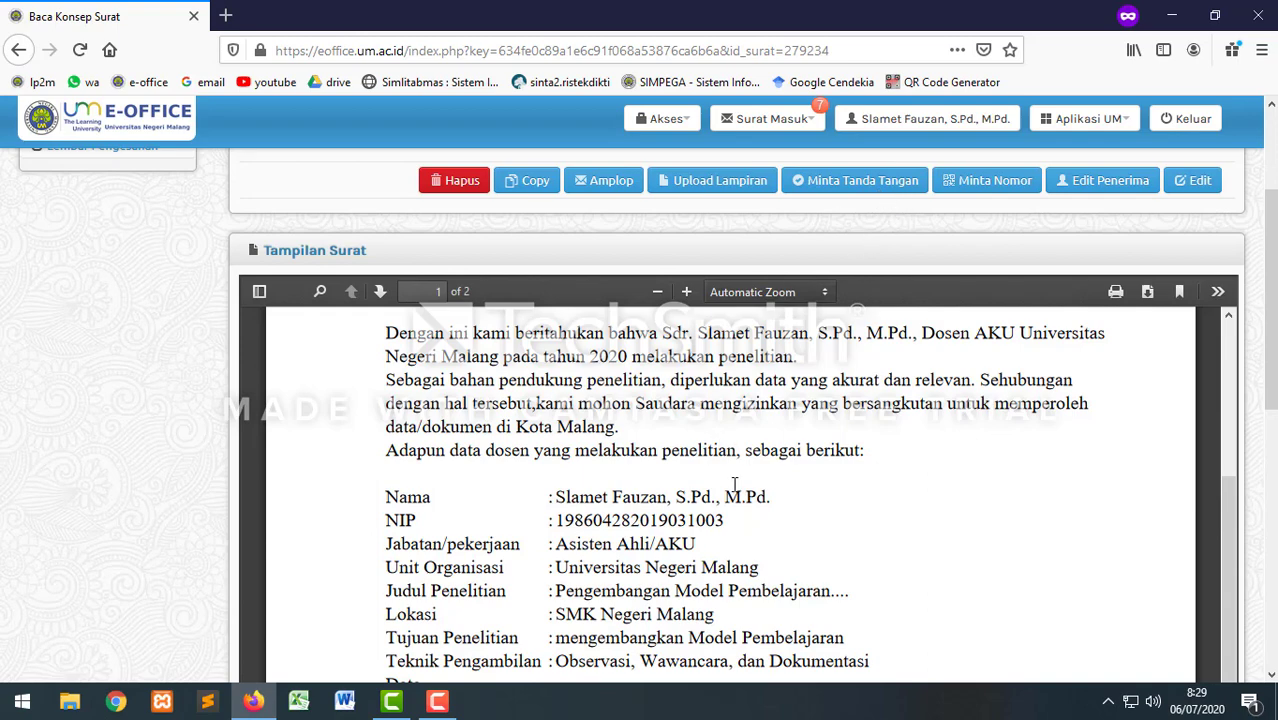
scroll(730, 490, down, 4)
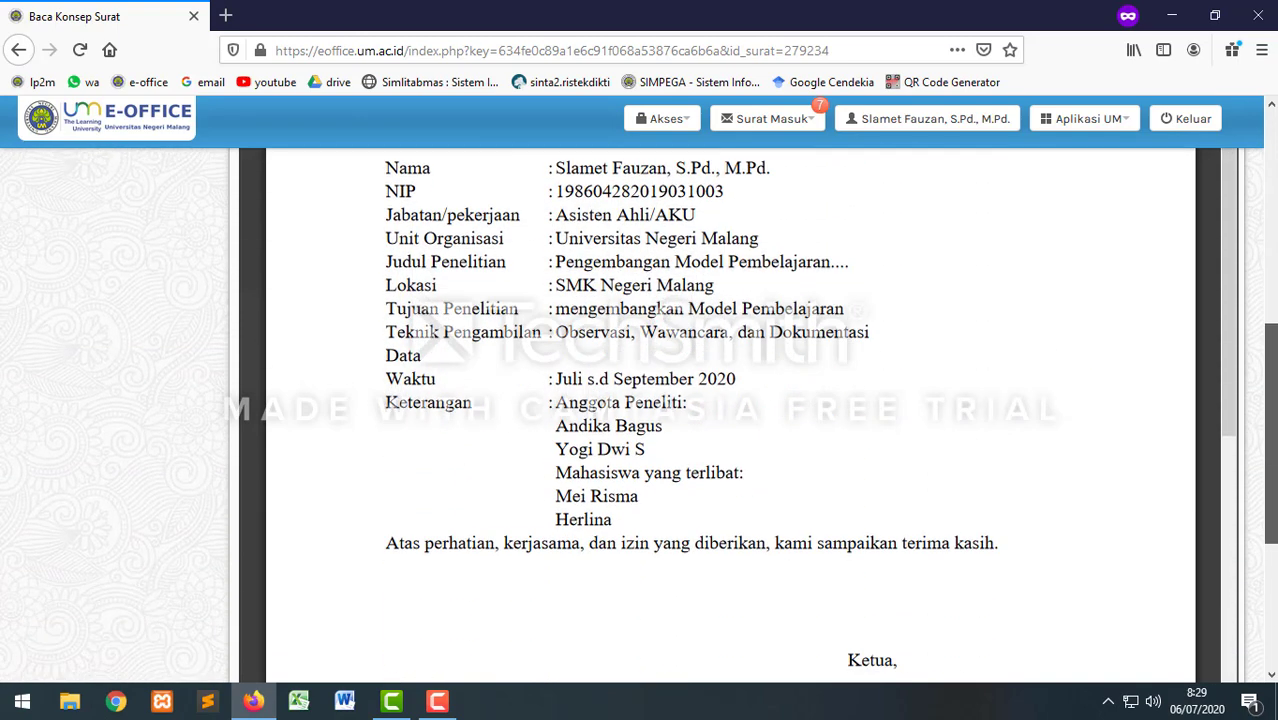
drag(1272, 413, 1272, 472)
scroll(826, 416, down, 3)
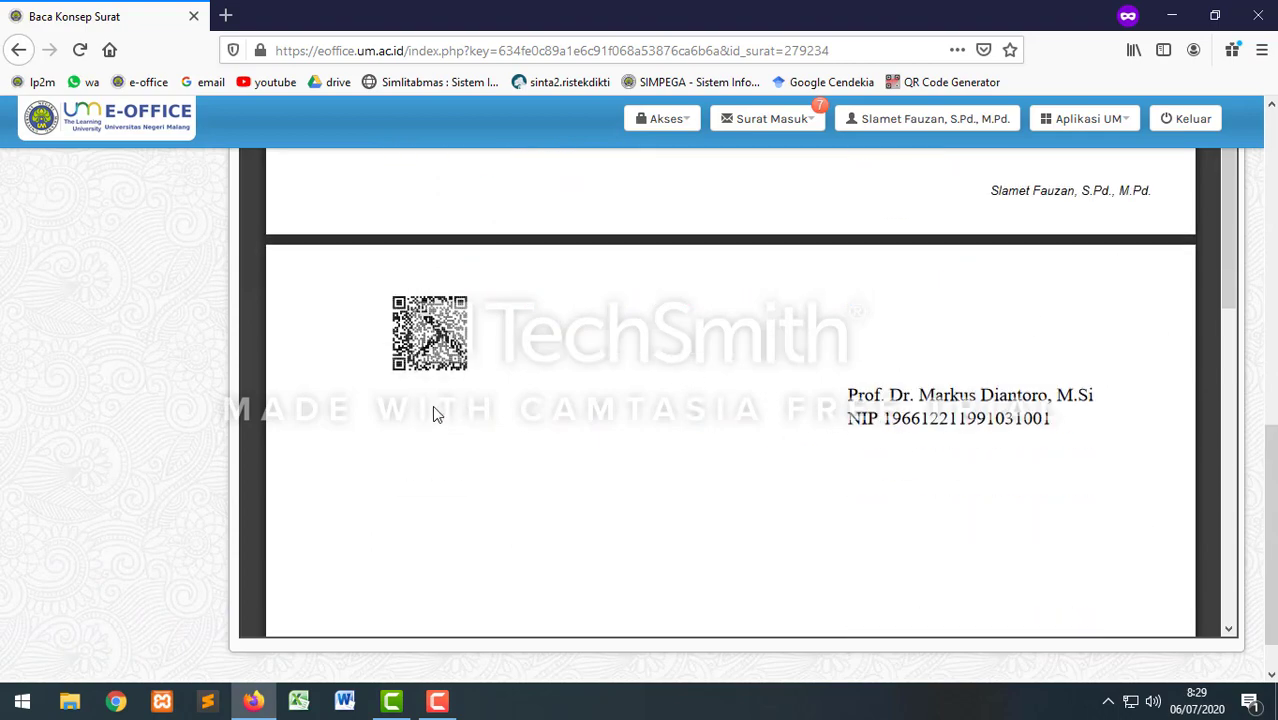
scroll(433, 413, up, 10)
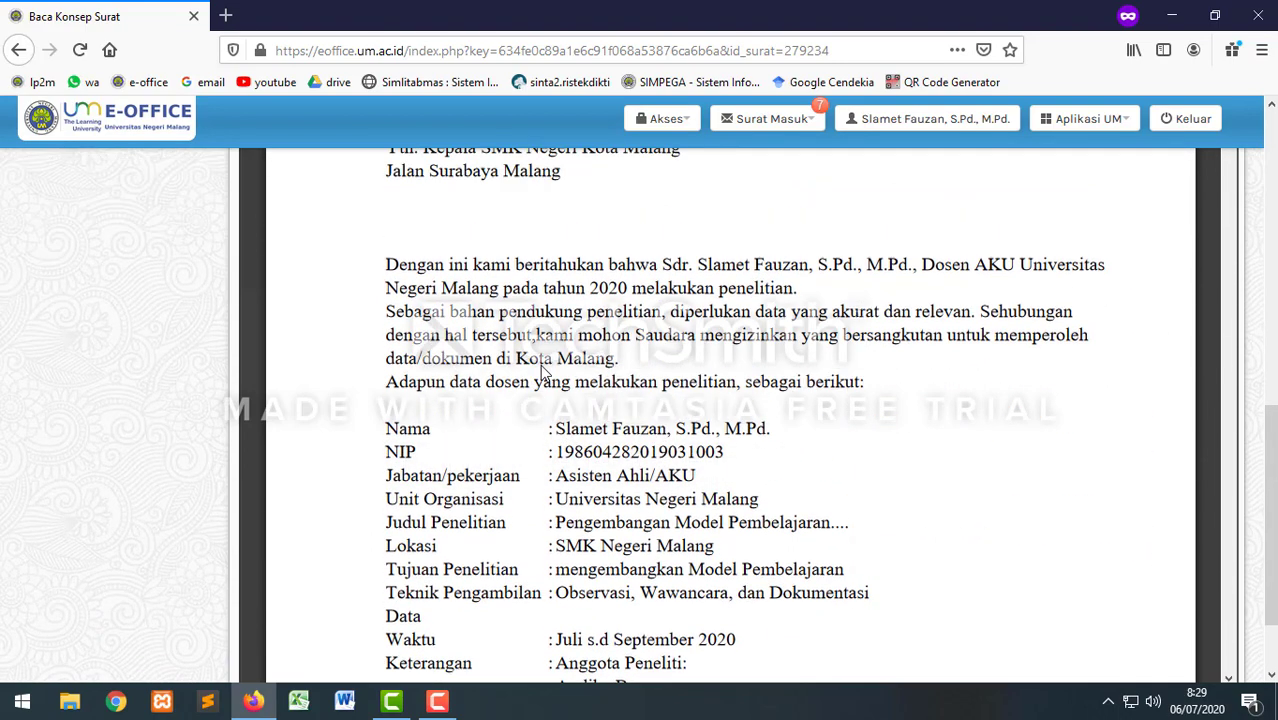
scroll(541, 368, up, 5)
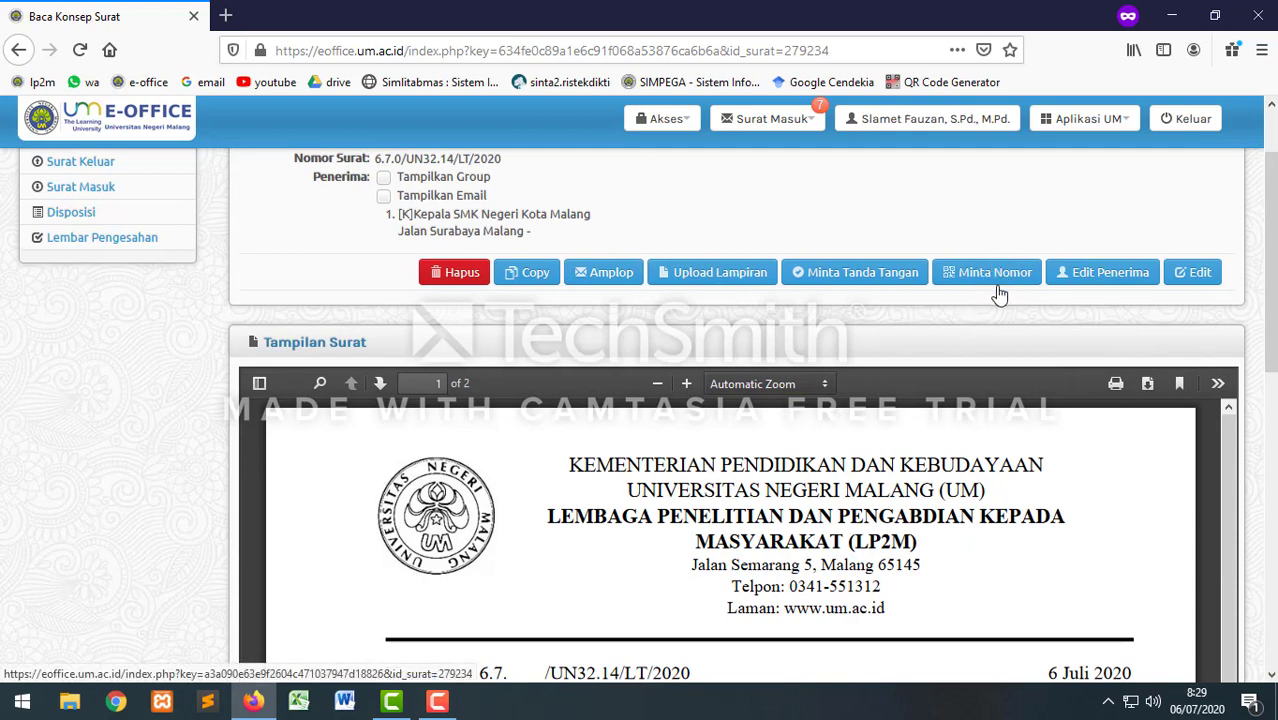
Step: Send the letter for the official's signature with Minta Tanda Tangan and Kirim
click(843, 276)
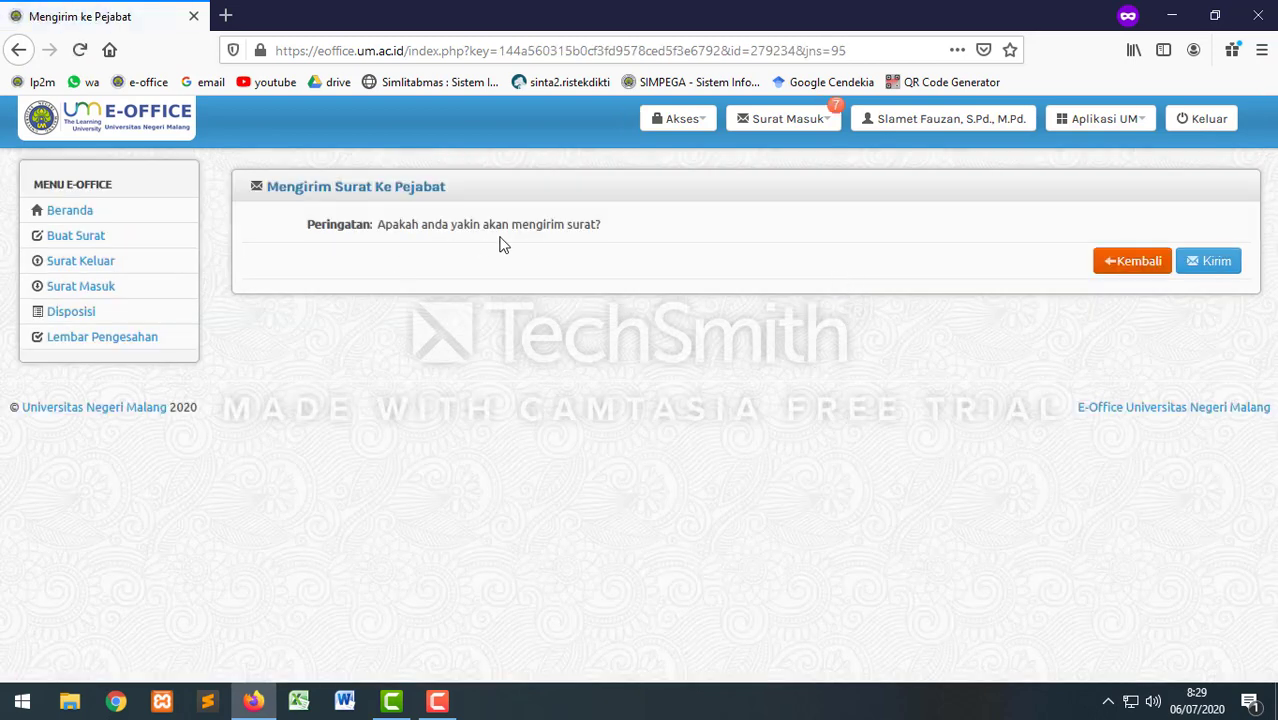
click(1213, 263)
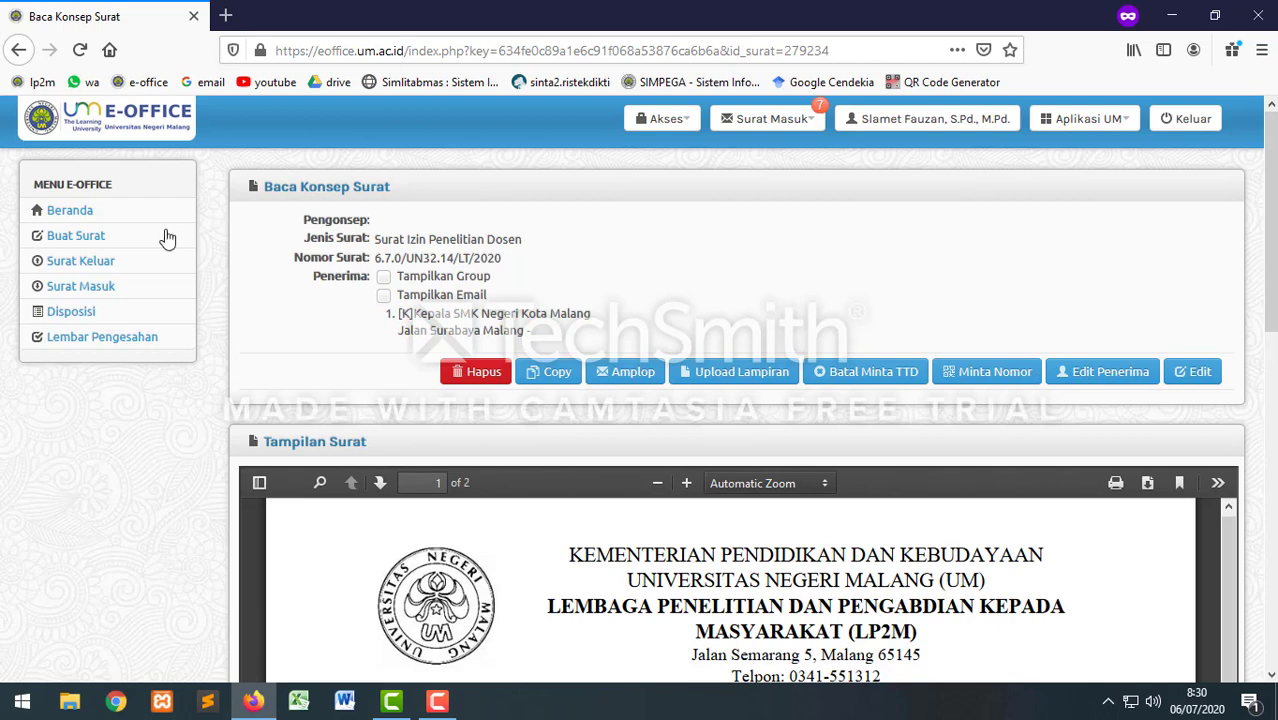
Step: Open Surat Keluar to check the research permit letter awaiting Ketua LP2M's signature
click(82, 268)
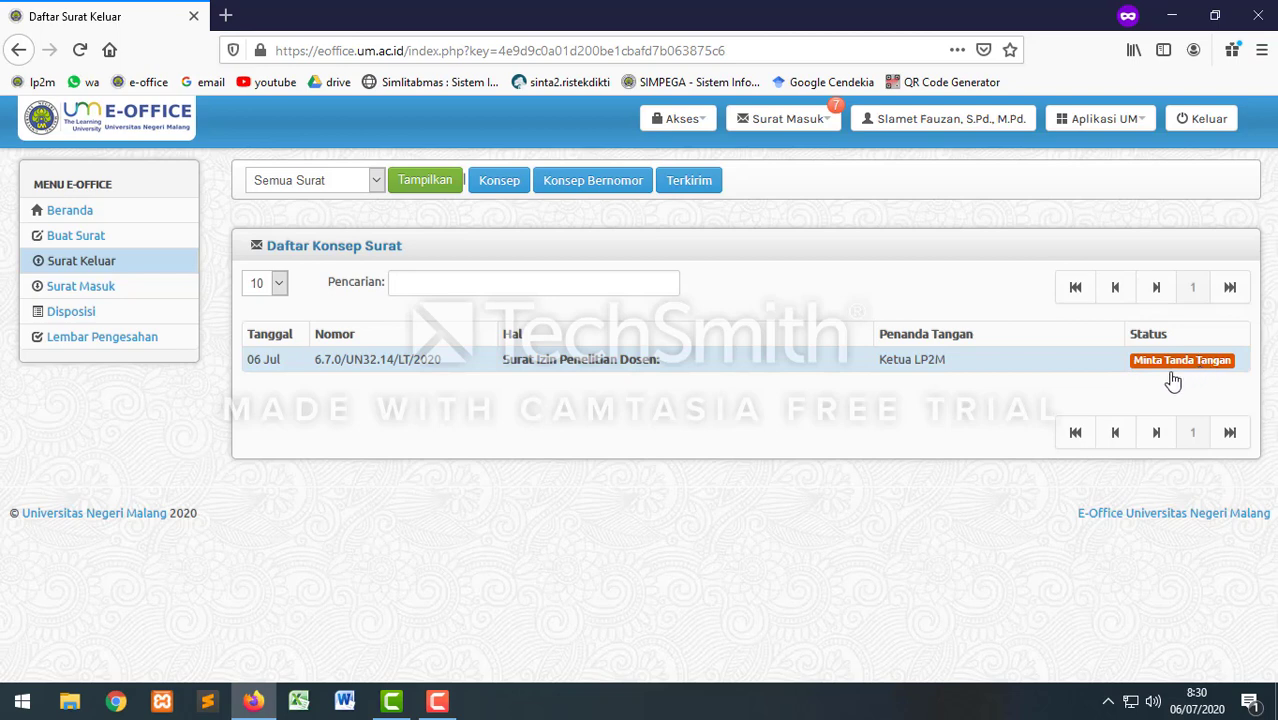
click(550, 364)
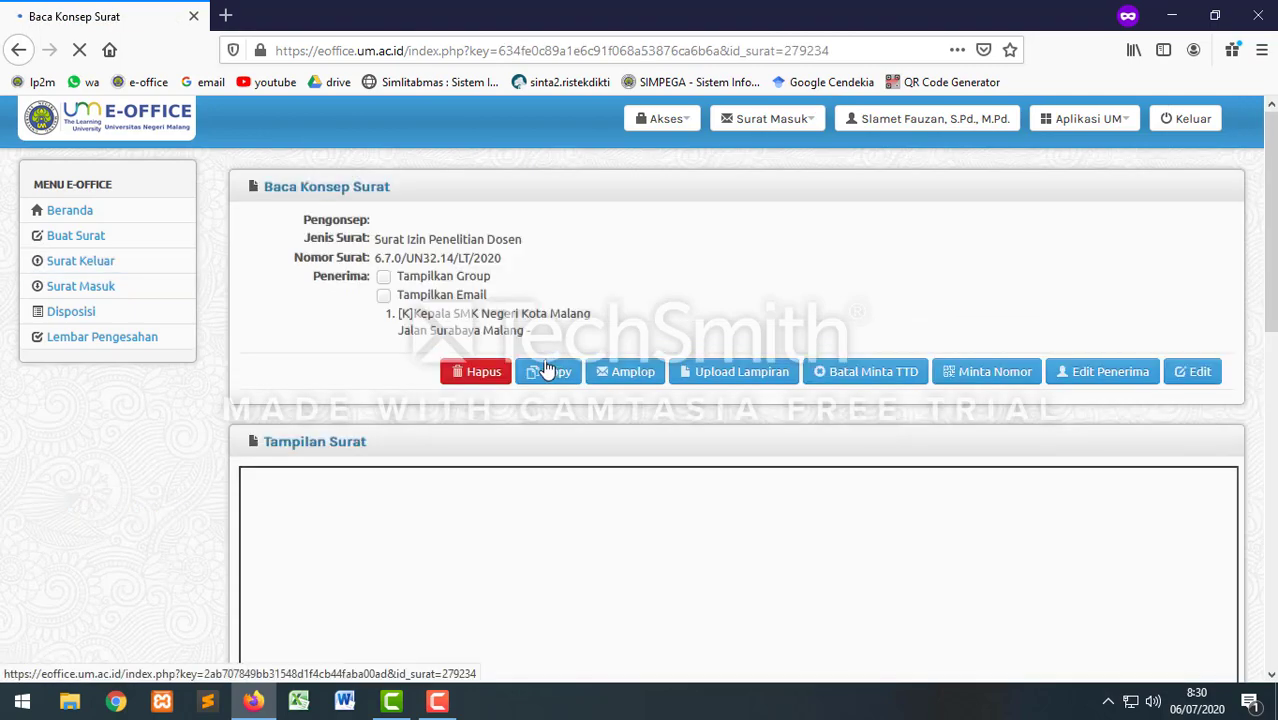
scroll(773, 371, down, 6)
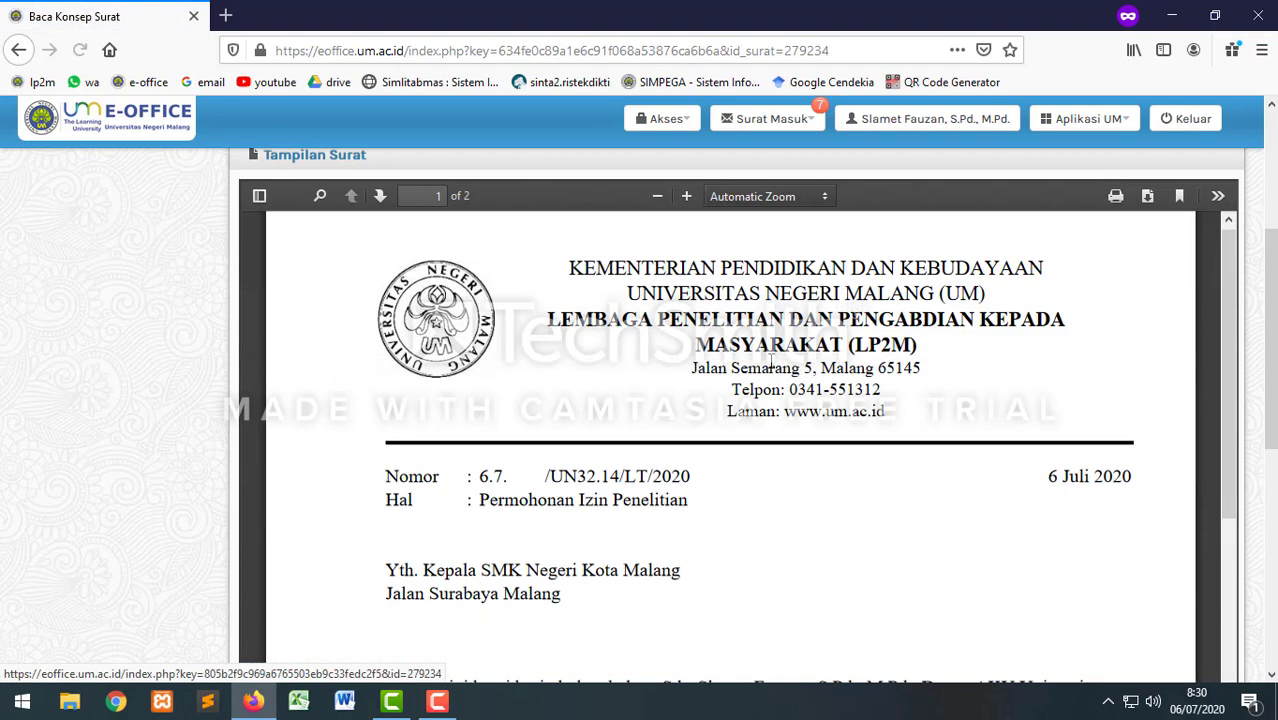
scroll(775, 368, down, 3)
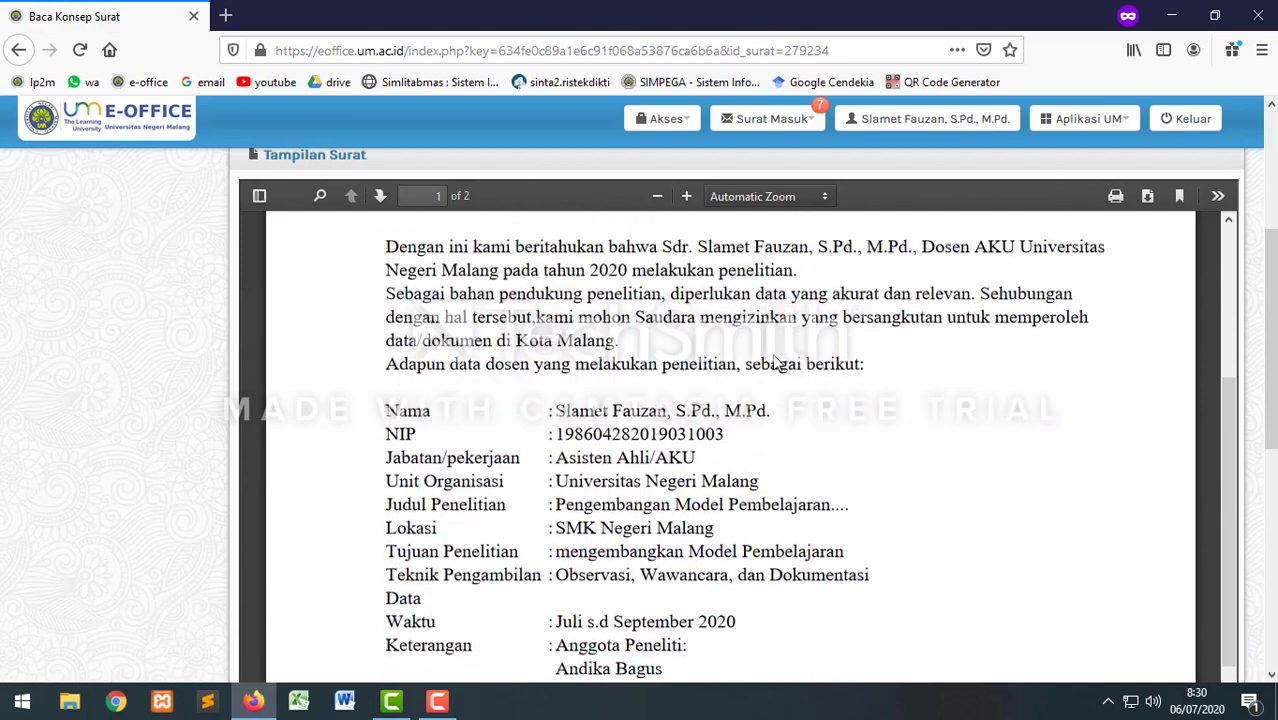
scroll(784, 380, up, 5)
scroll(784, 386, up, 1)
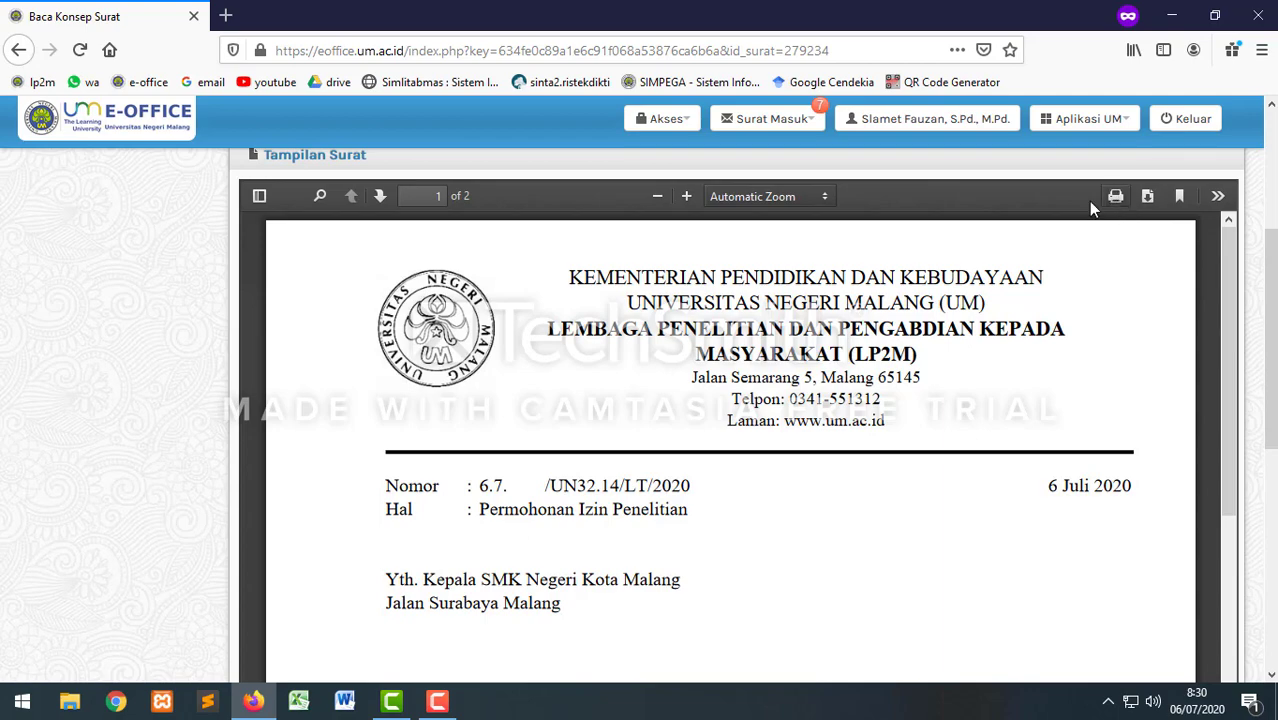
scroll(903, 357, down, 3)
scroll(903, 357, down, 8)
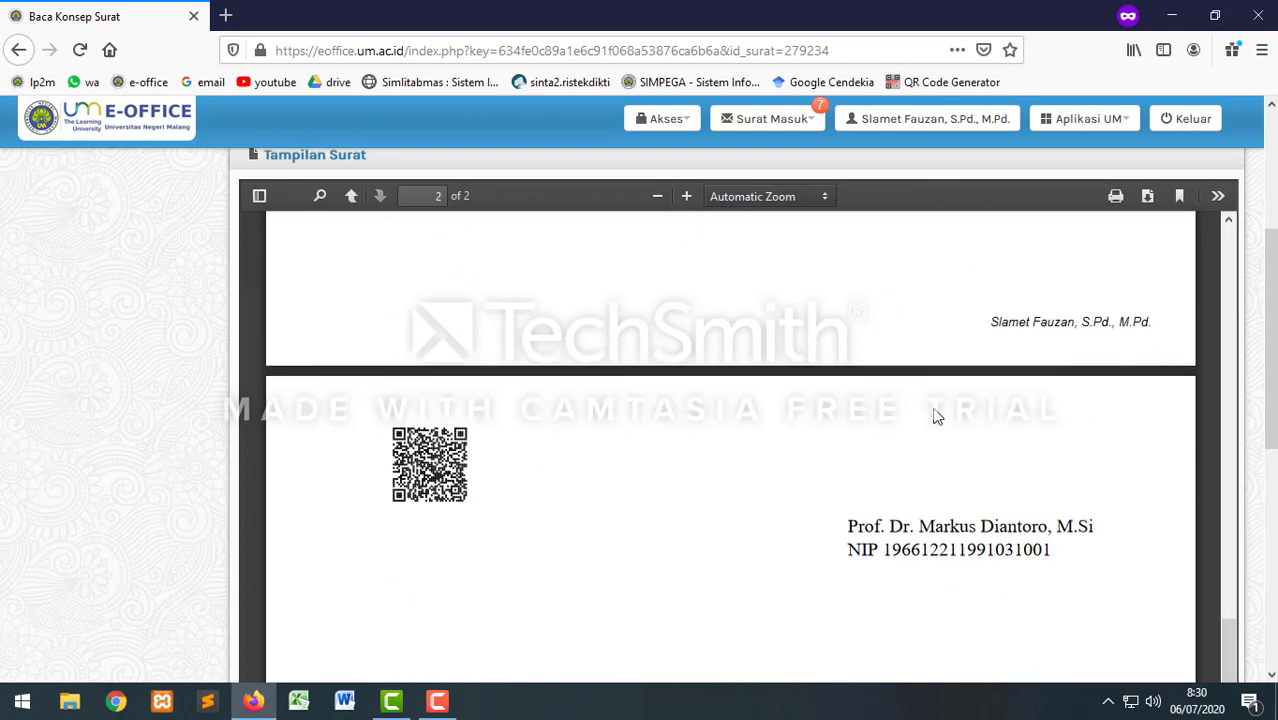
scroll(919, 394, up, 2)
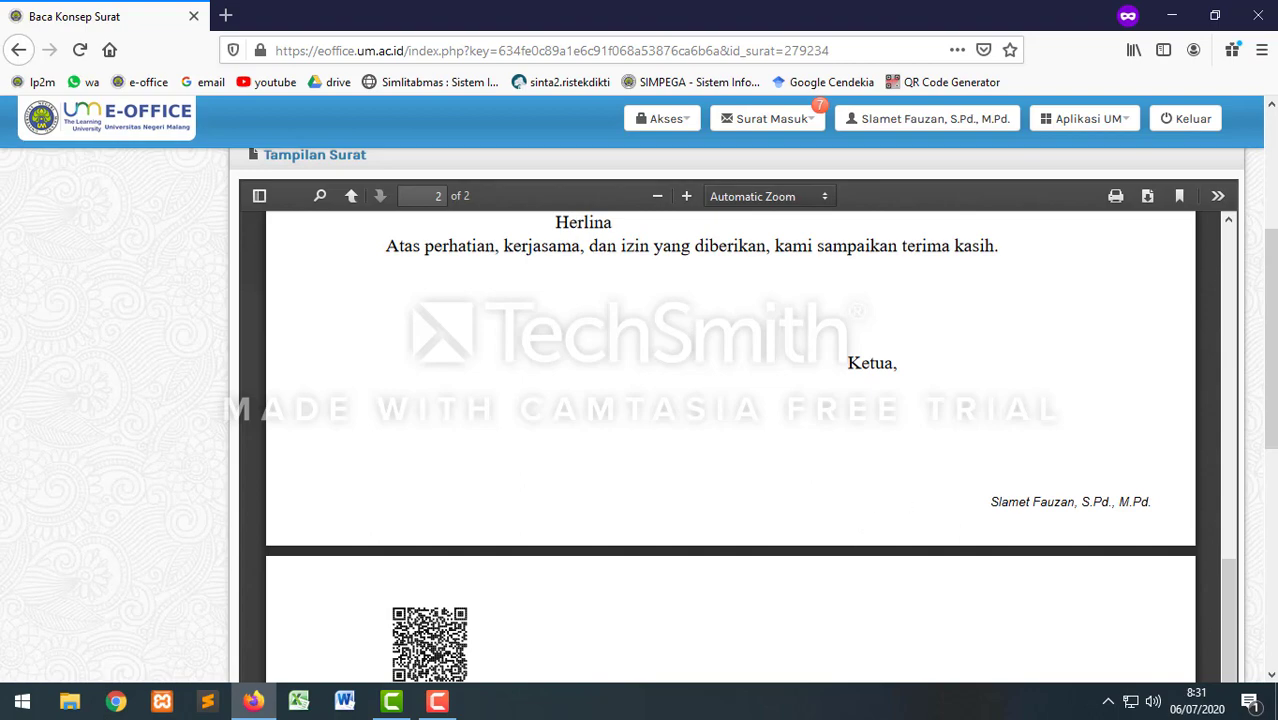
scroll(385, 449, up, 12)
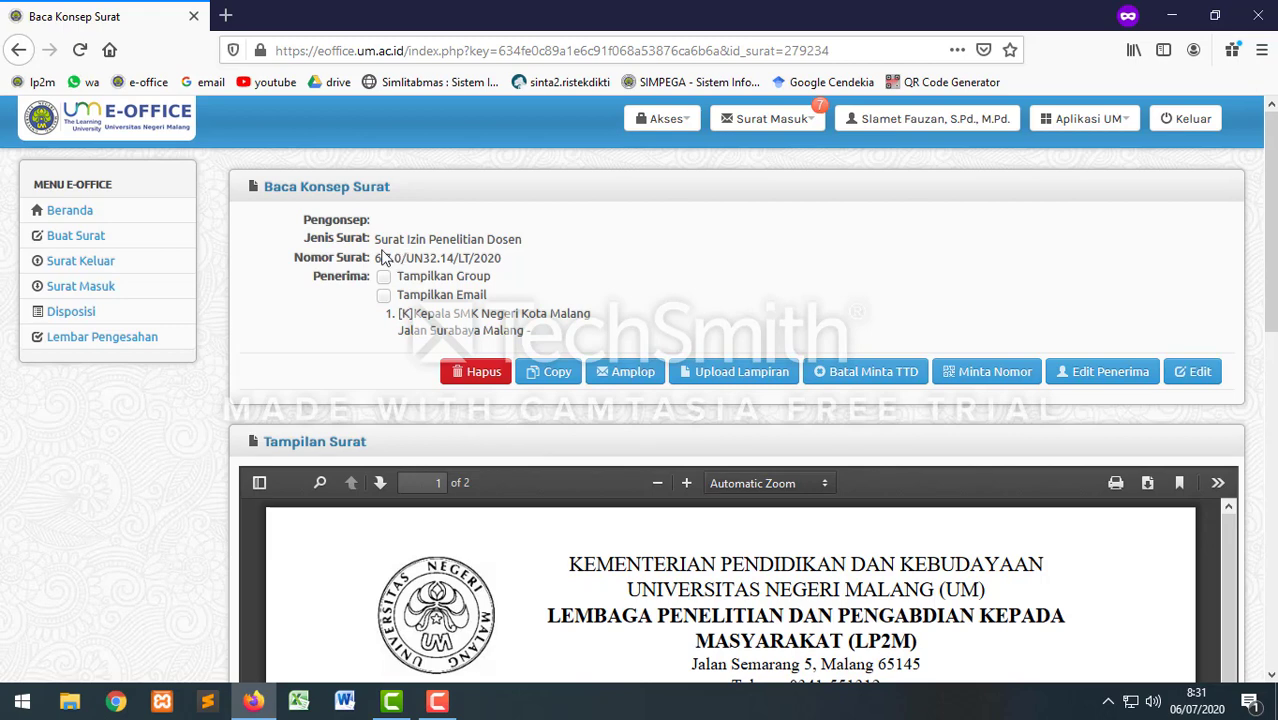
Step: Start a new Surat Tugas from Buat Surat, dated 06-07-2020
click(62, 242)
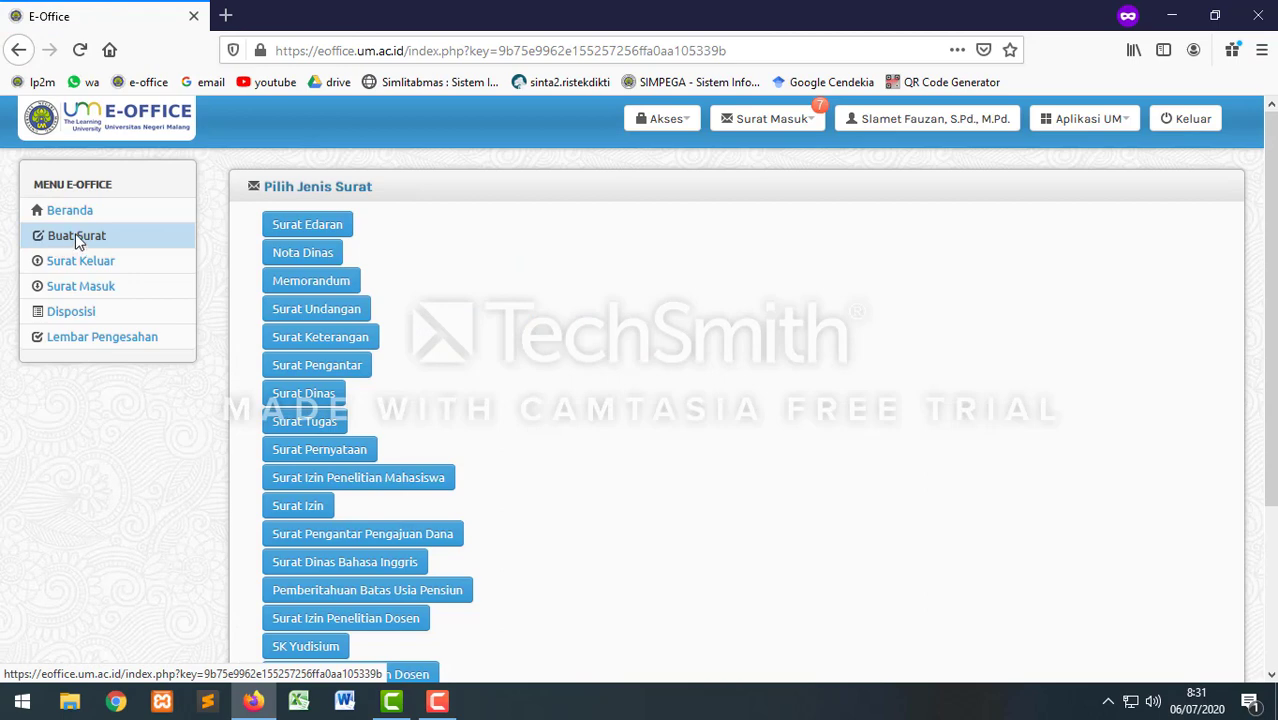
click(307, 425)
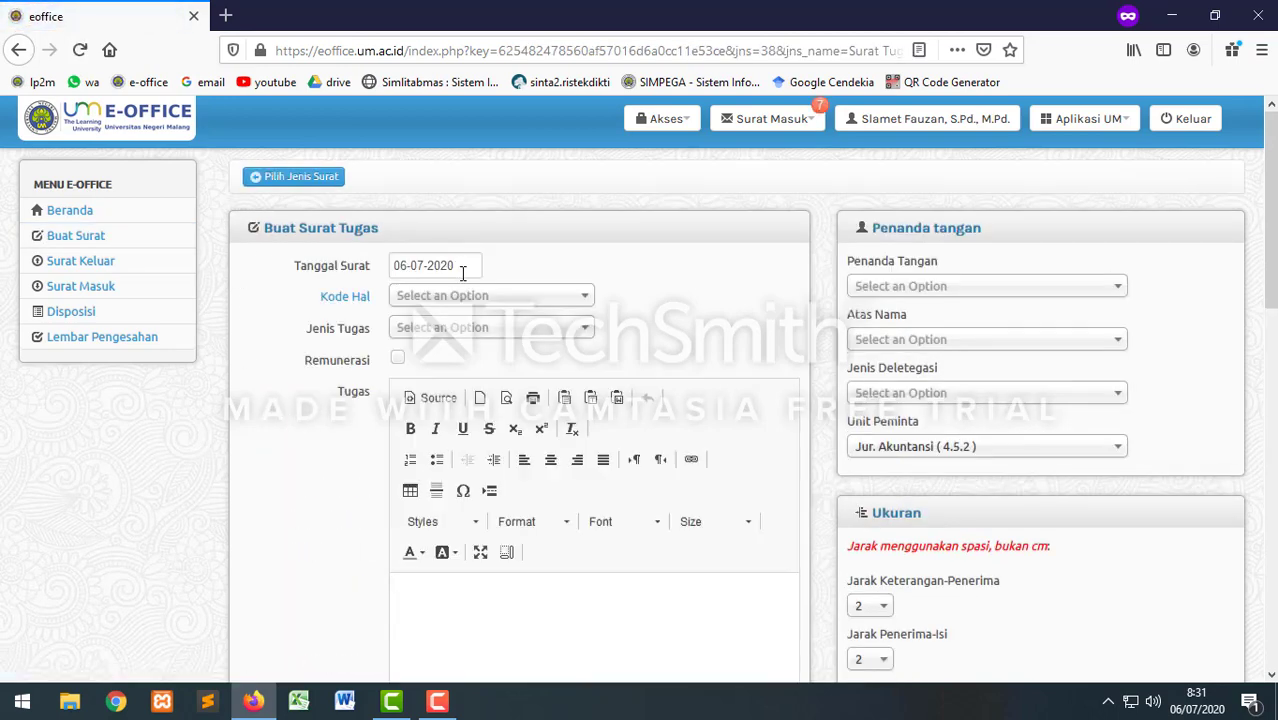
Step: Set Kode Hal to LT - Penelitian and Jenis Tugas to Penelitian
click(455, 297)
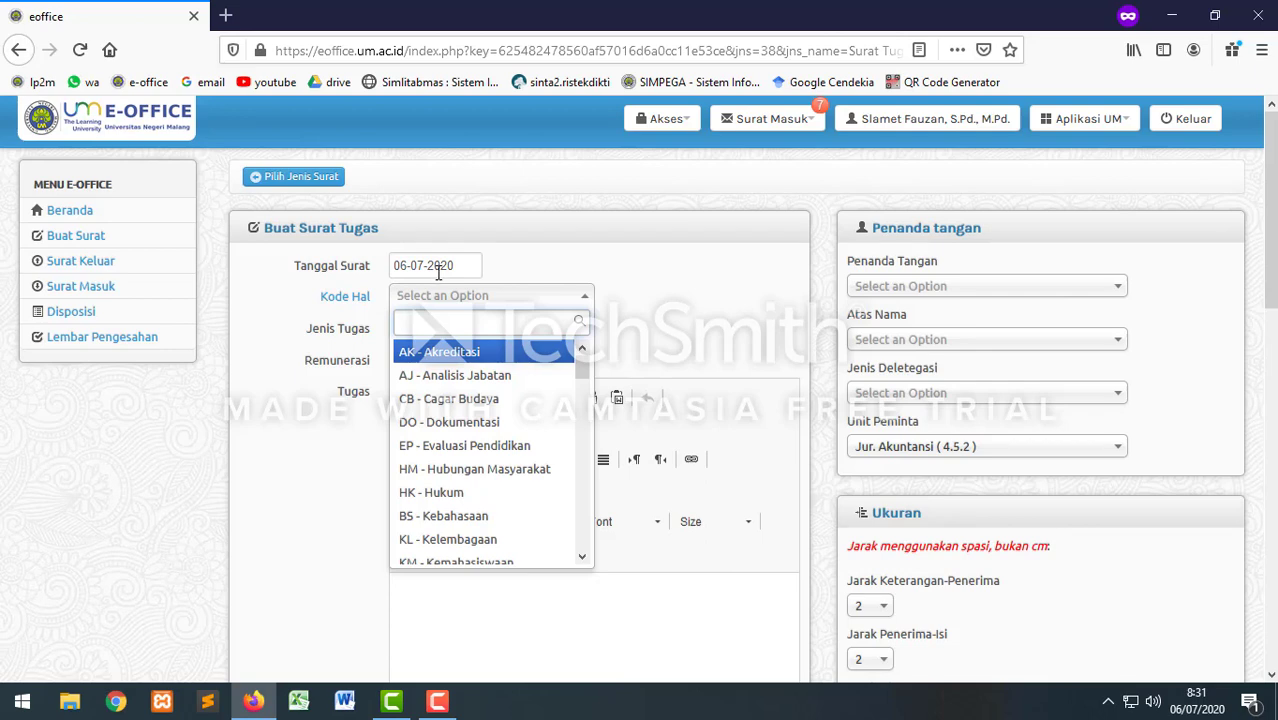
text(LT)
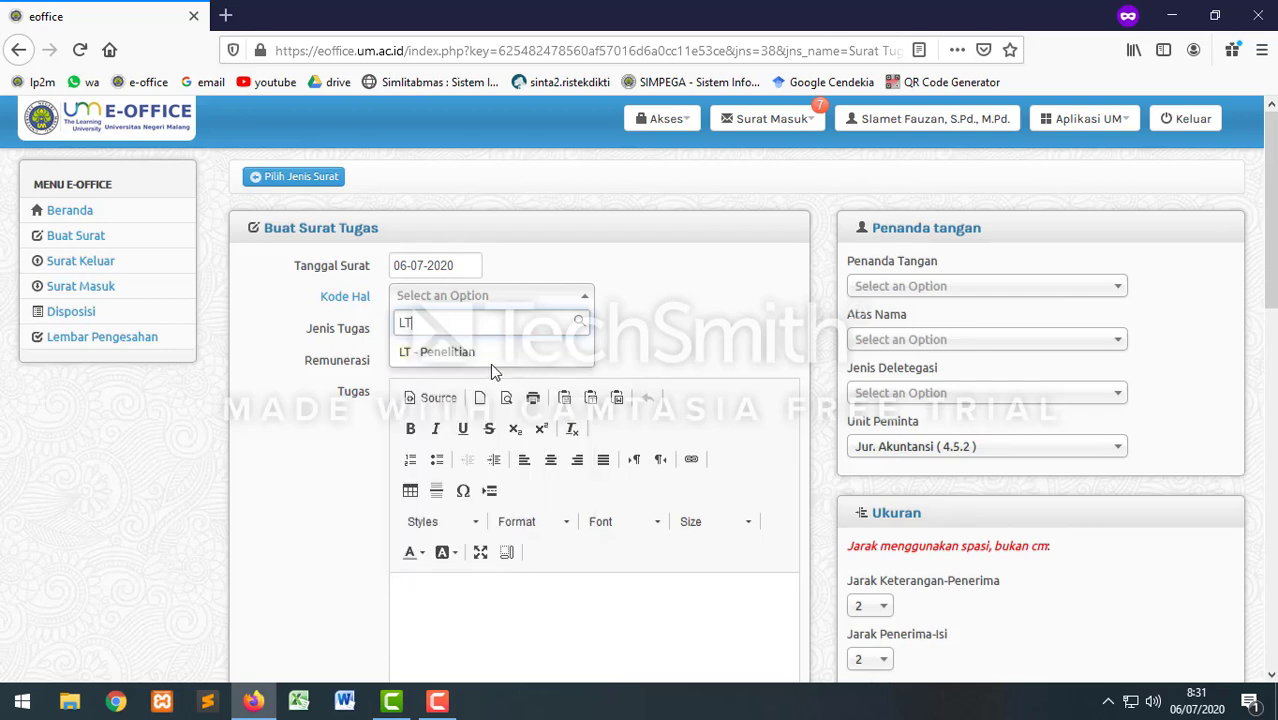
key(Return)
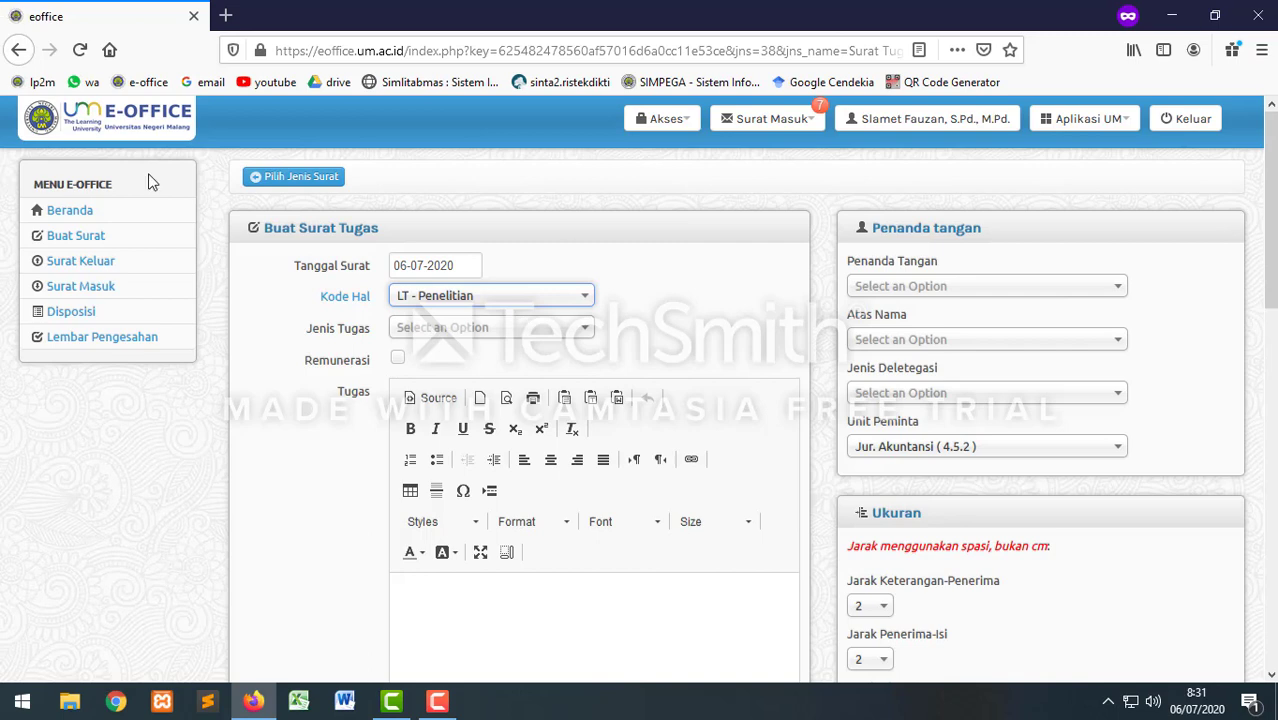
click(485, 298)
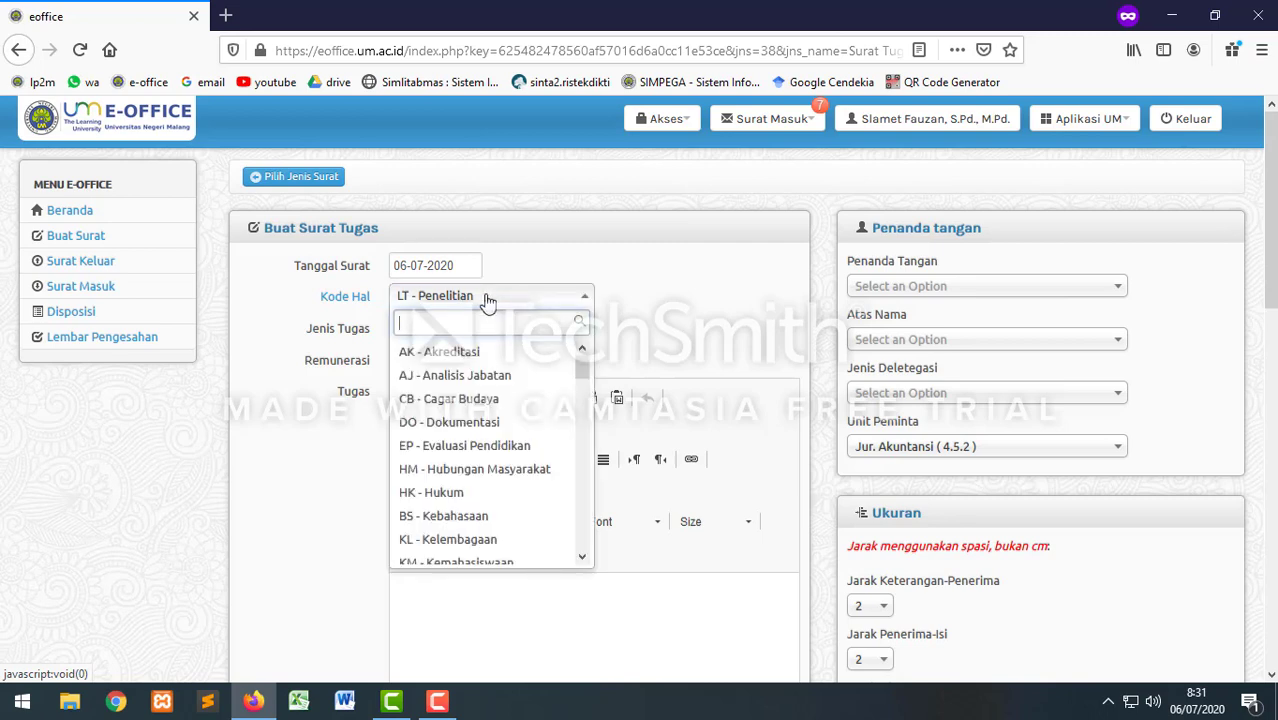
text(PM)
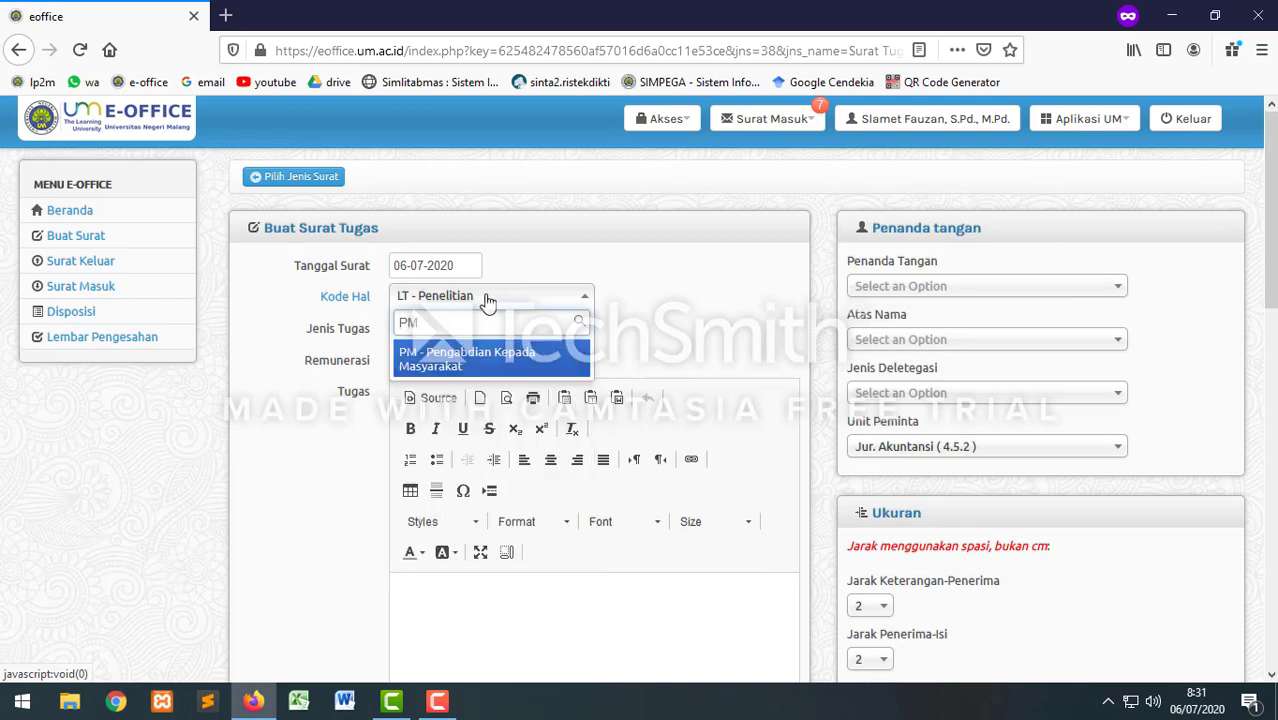
click(472, 365)
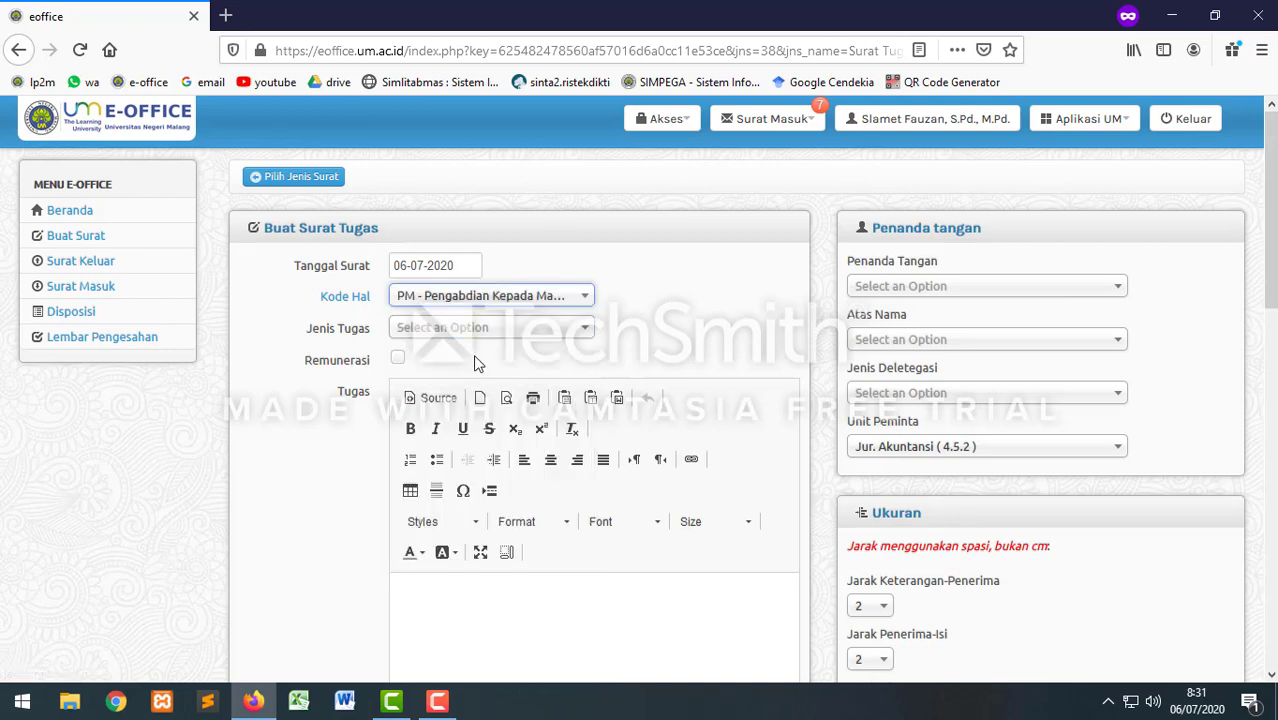
click(478, 303)
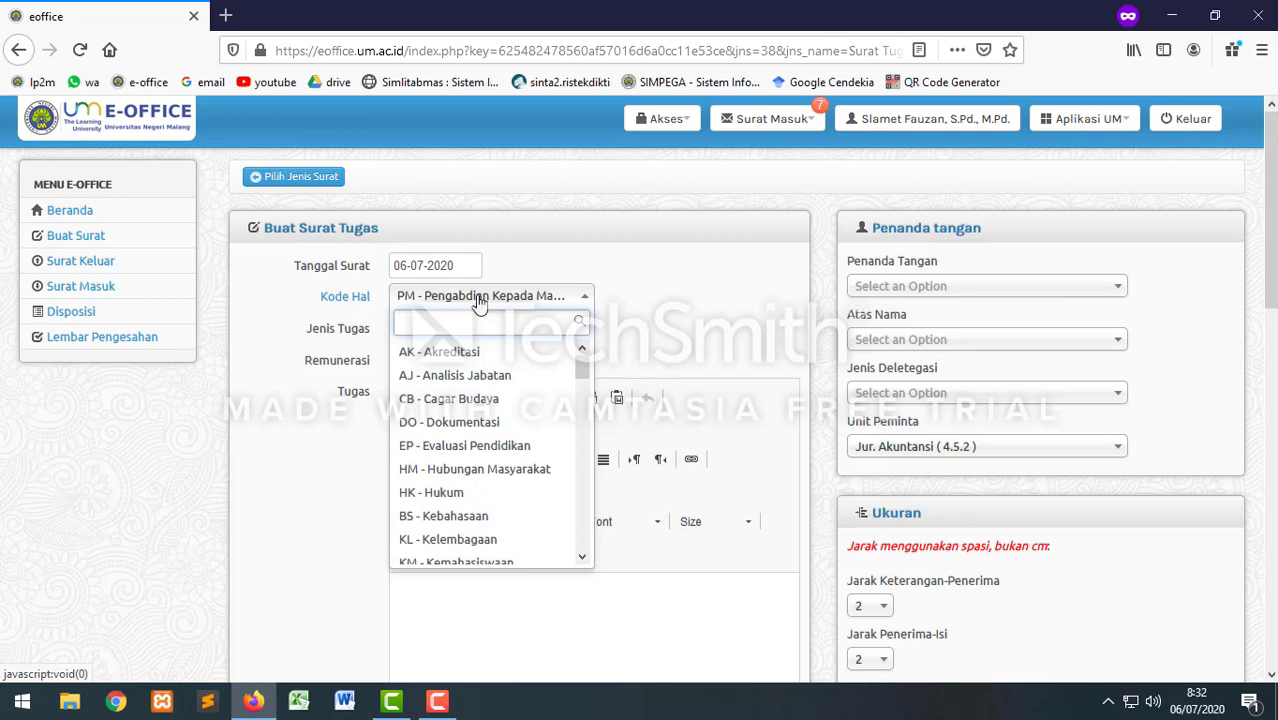
text(LT)
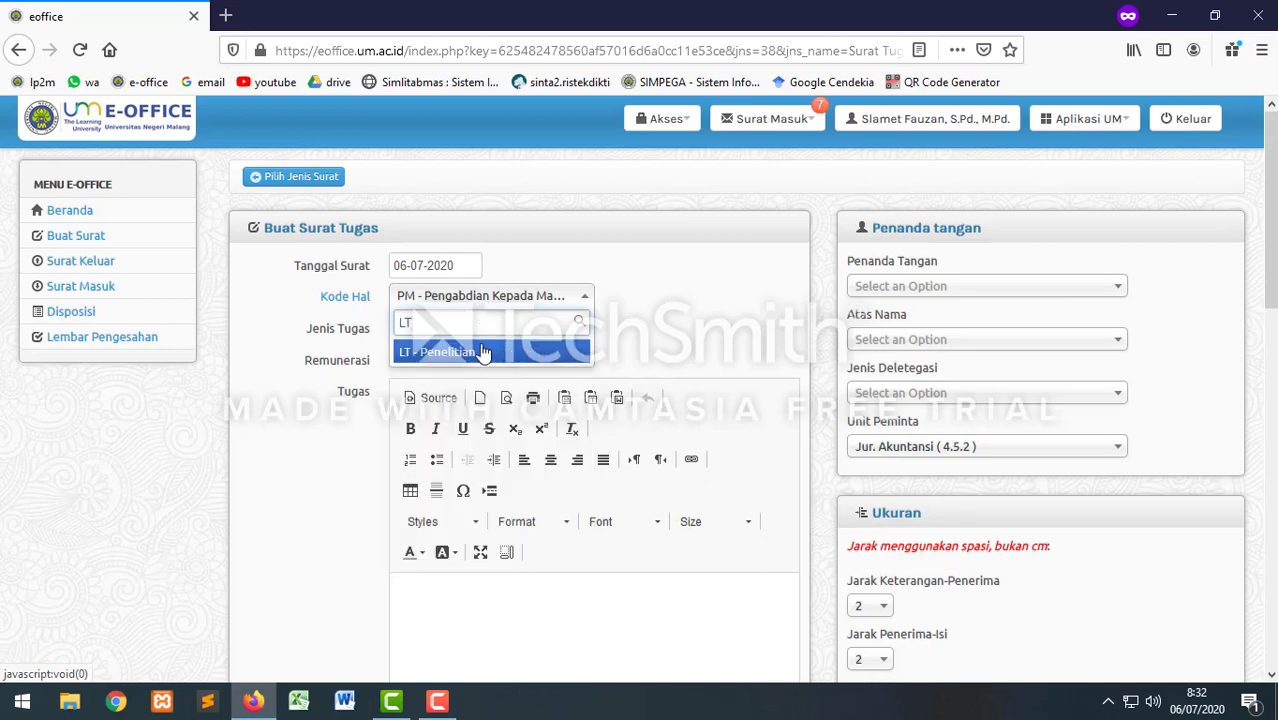
click(480, 352)
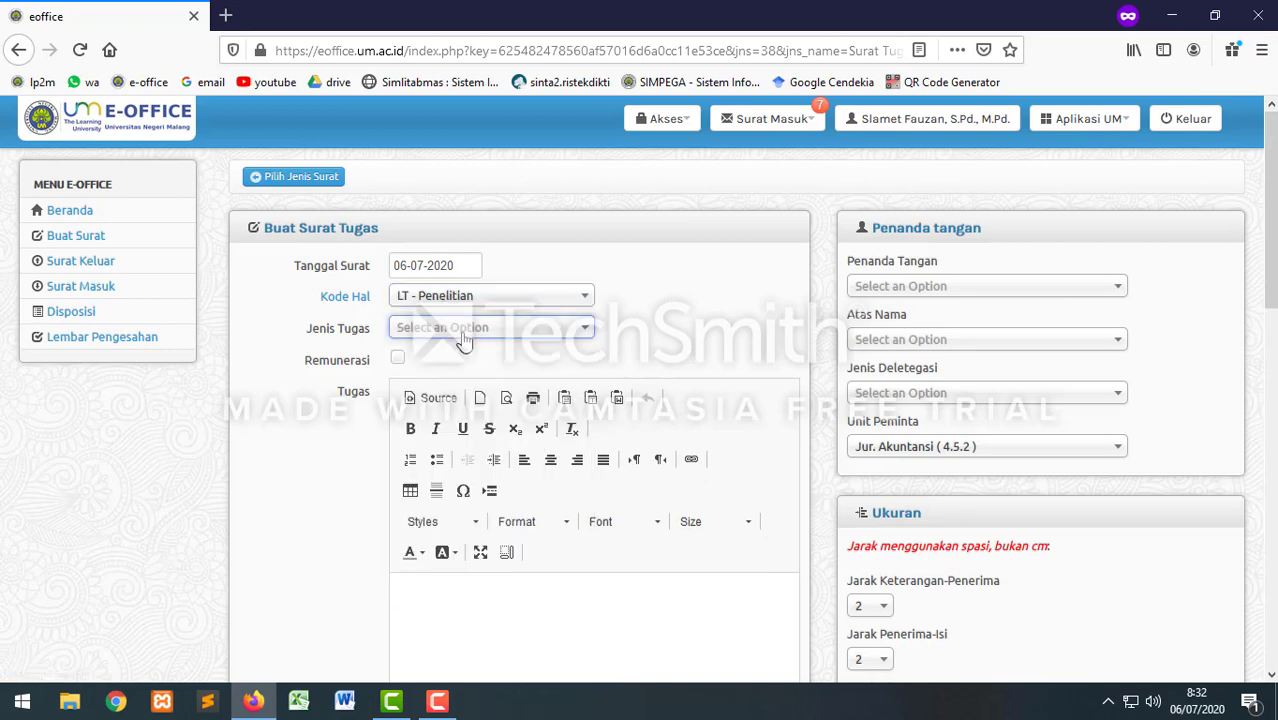
click(464, 332)
click(440, 467)
Step: Enter the task 'Observasi lapangan dan Koordinasi Awal dengan Pihak Sekolah'
scroll(494, 428, down, 2)
scroll(494, 428, down, 1)
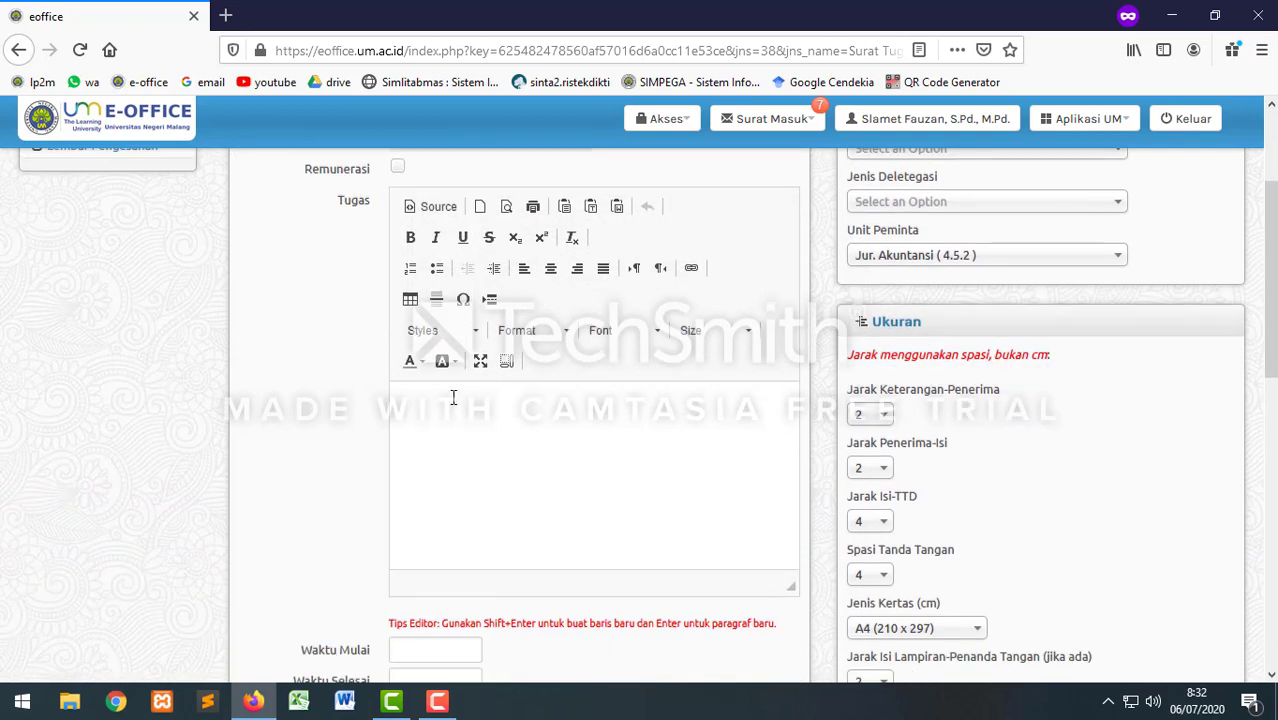
click(435, 405)
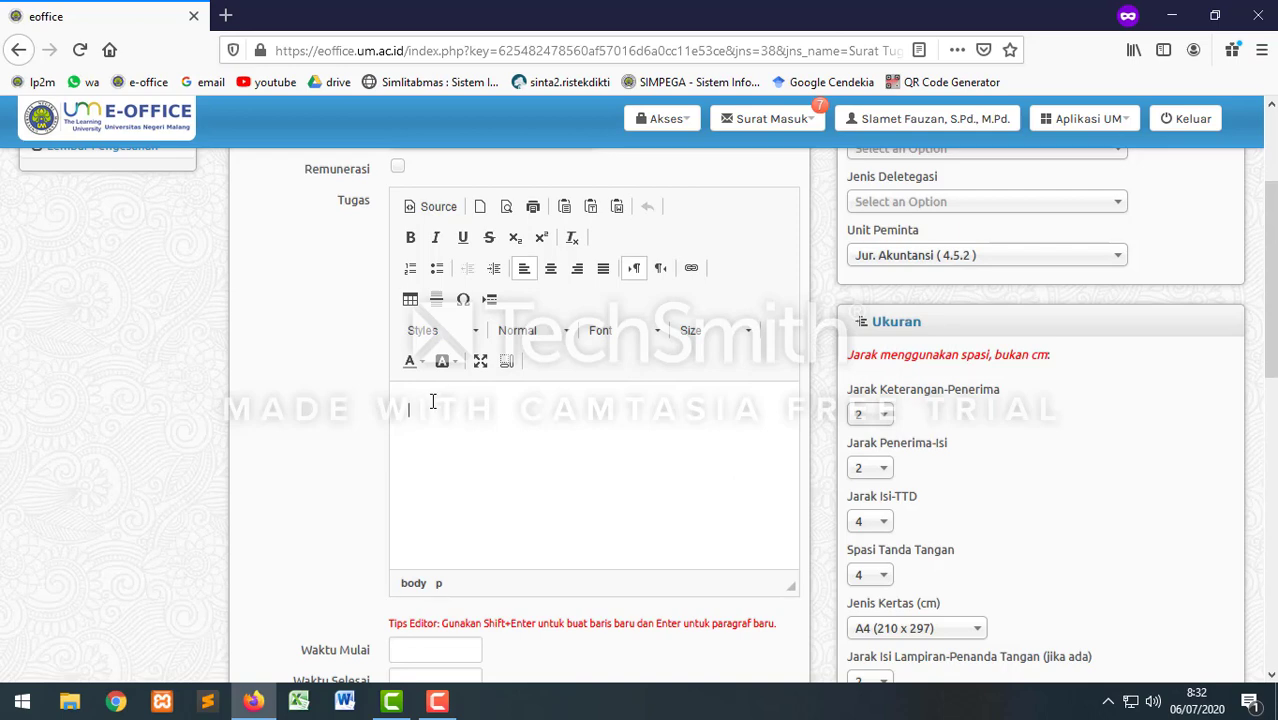
text(Obe)
key(BackSpace)
text(servasi lapangan dan Koordinasi )
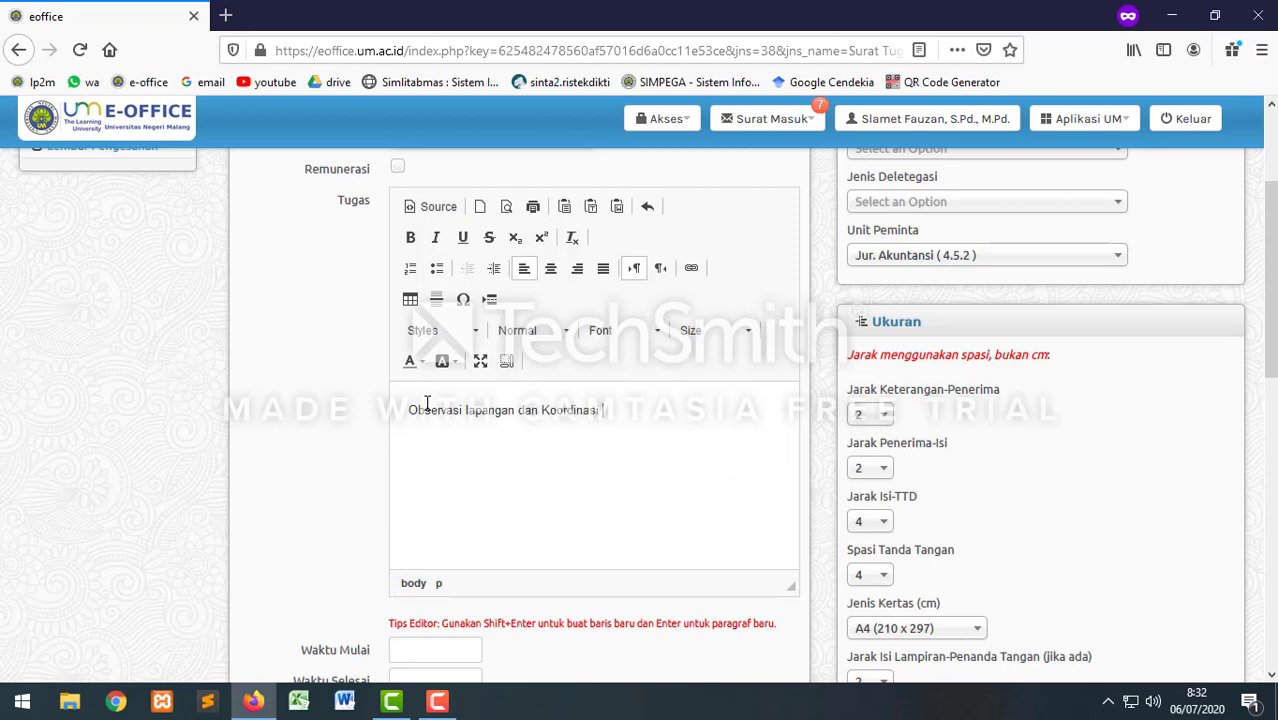
text(Awal dengan Pihak S)
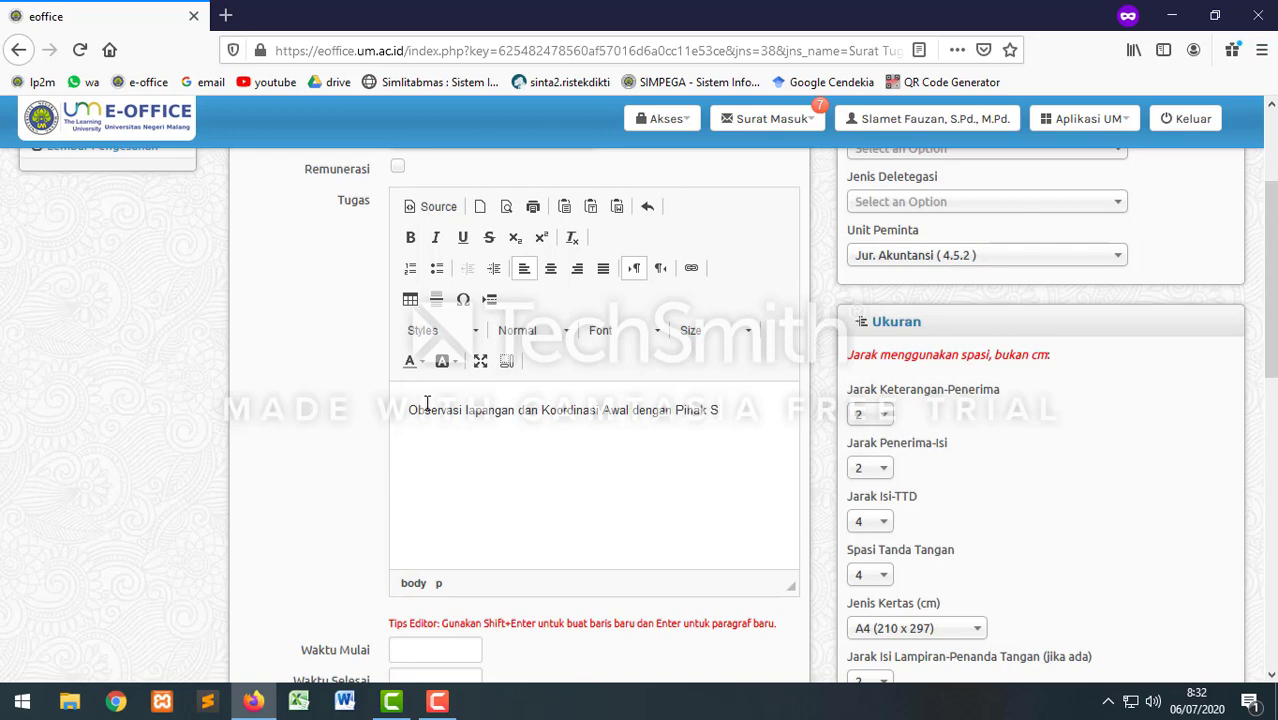
text(ekolah)
scroll(460, 470, down, 3)
scroll(487, 491, down, 1)
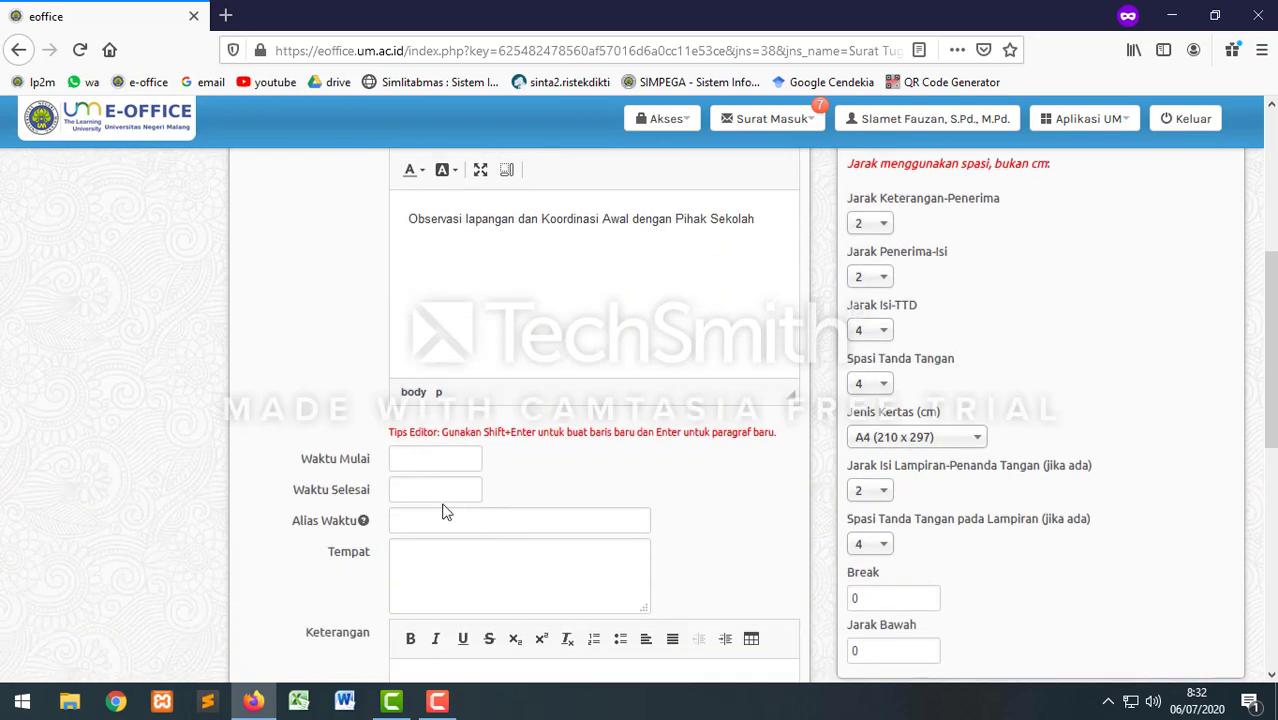
Step: Set Waktu Mulai to 15-07-2020 and Waktu Selesai to 17-07-2020
click(426, 465)
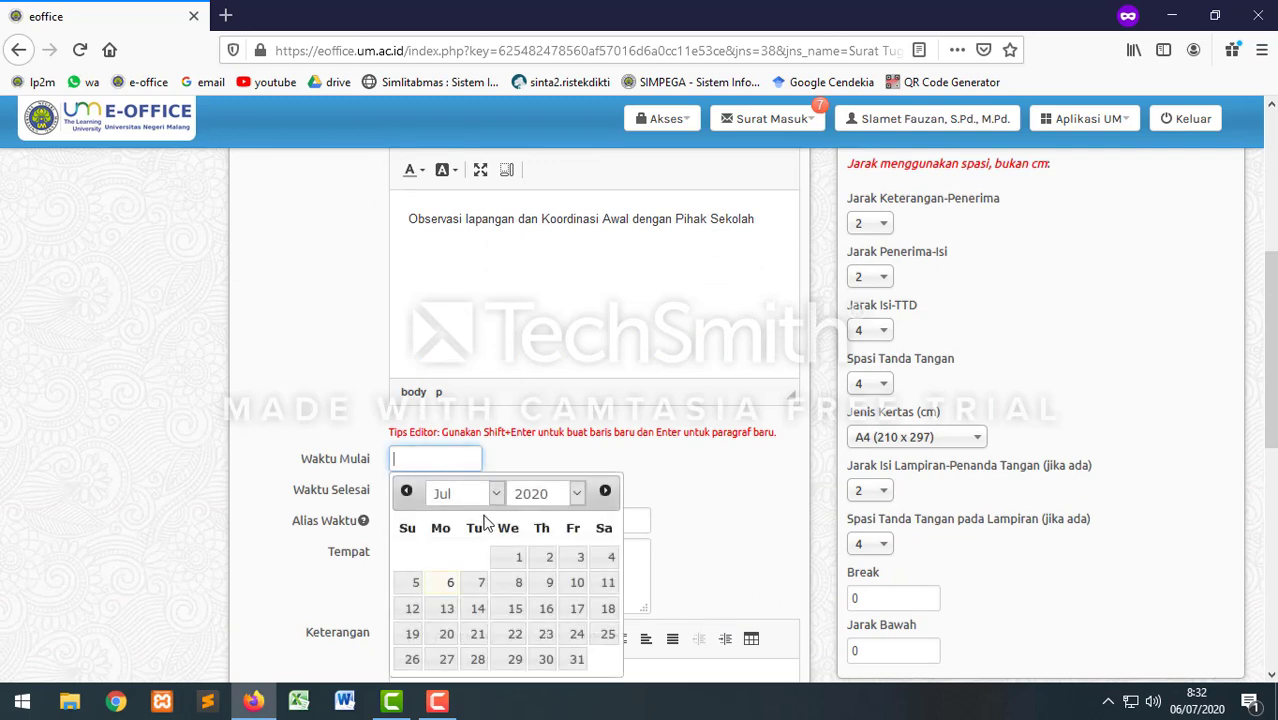
click(515, 610)
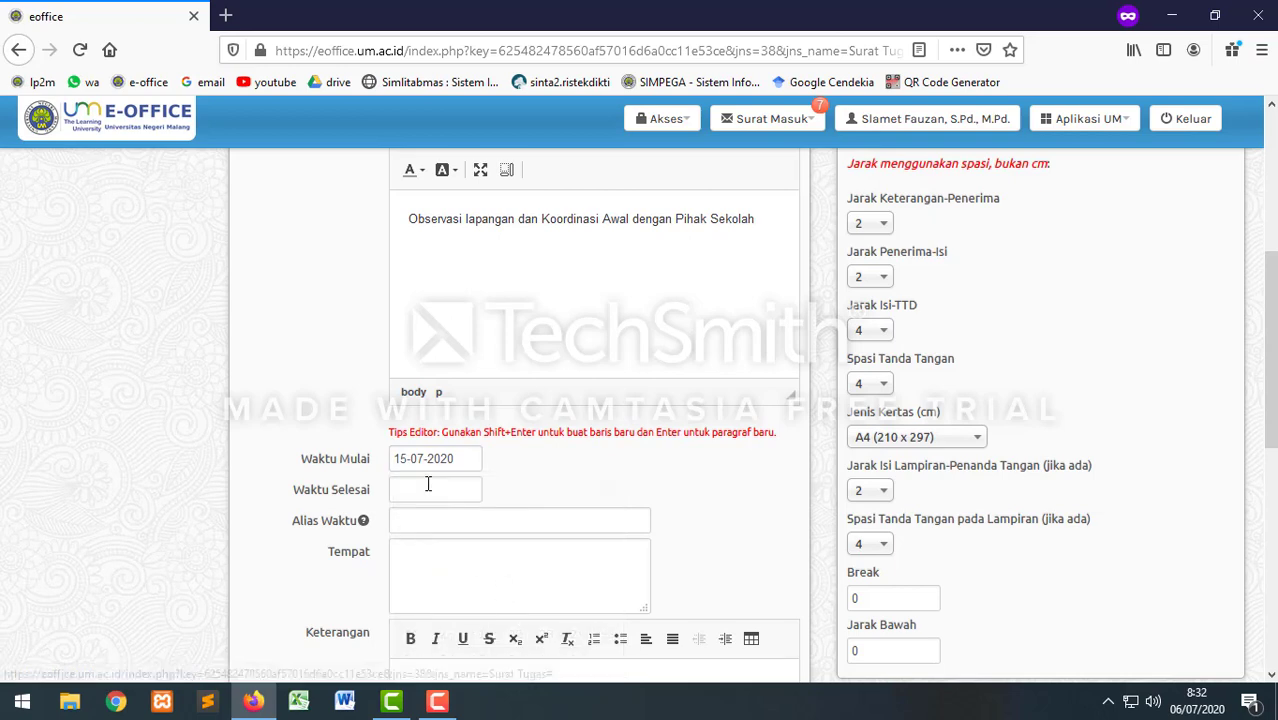
click(418, 489)
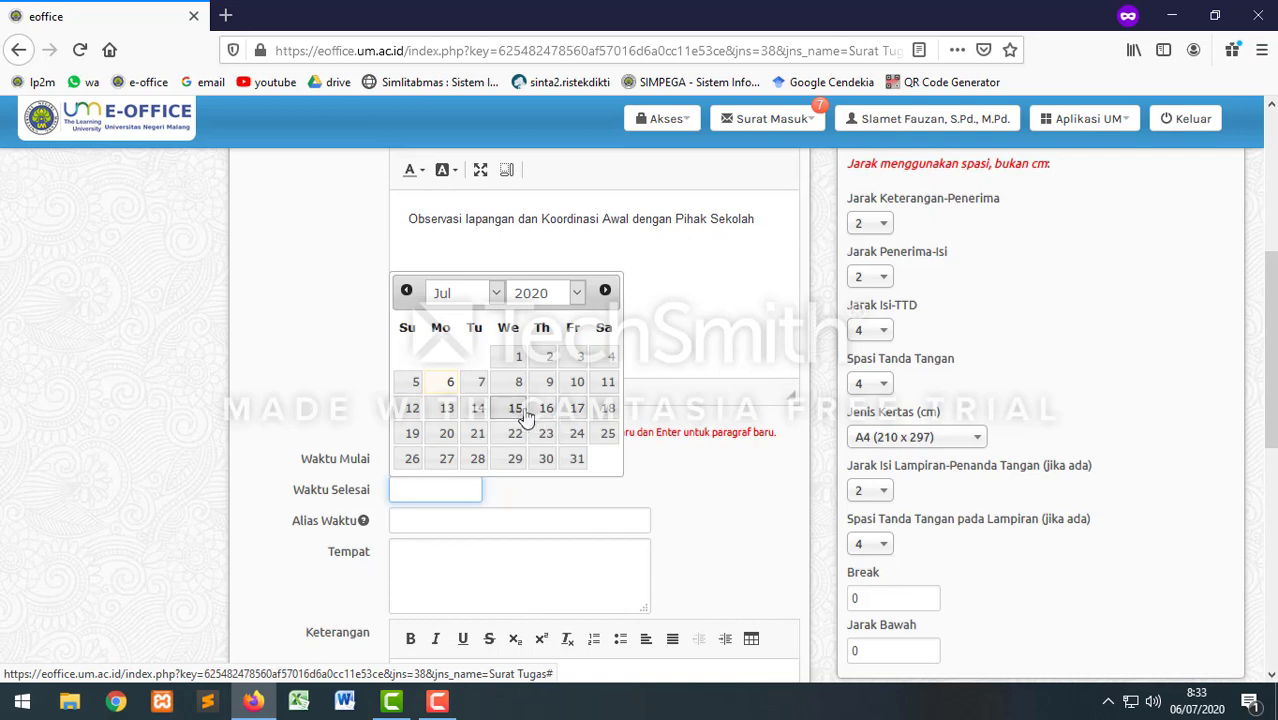
click(578, 409)
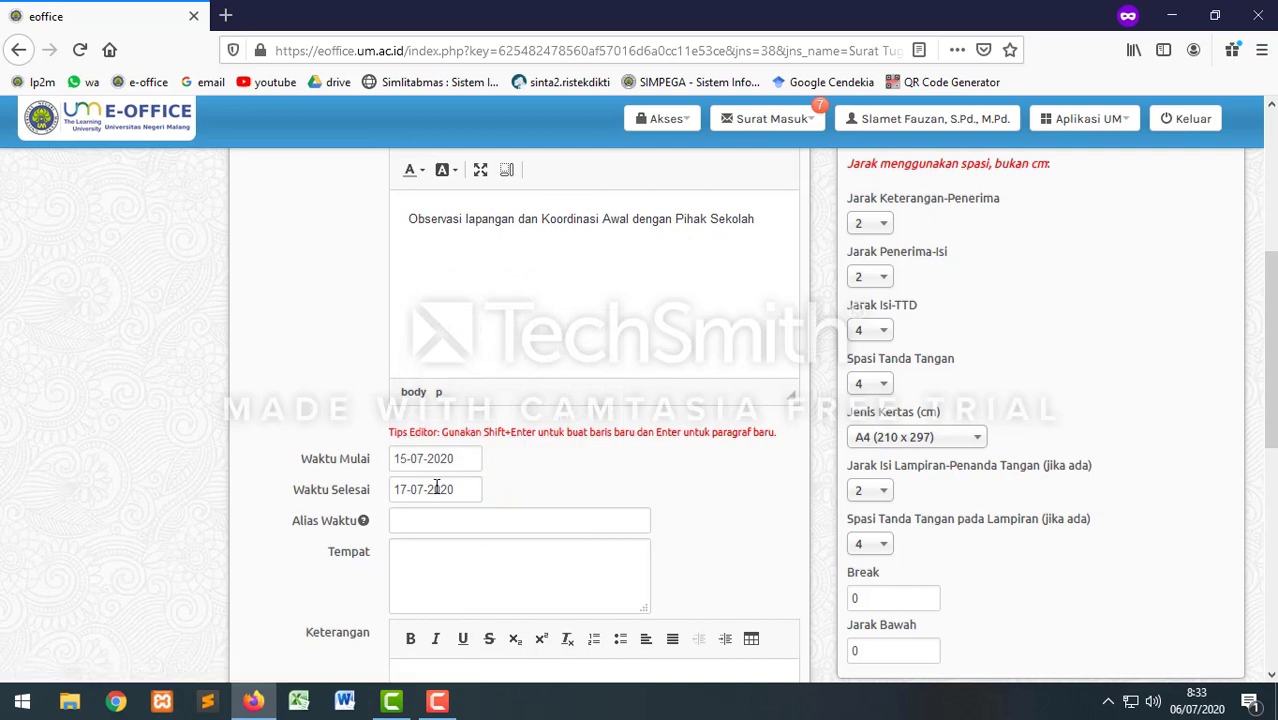
Step: Enter 'SMK Negeri Malang' as the Tempat
click(422, 551)
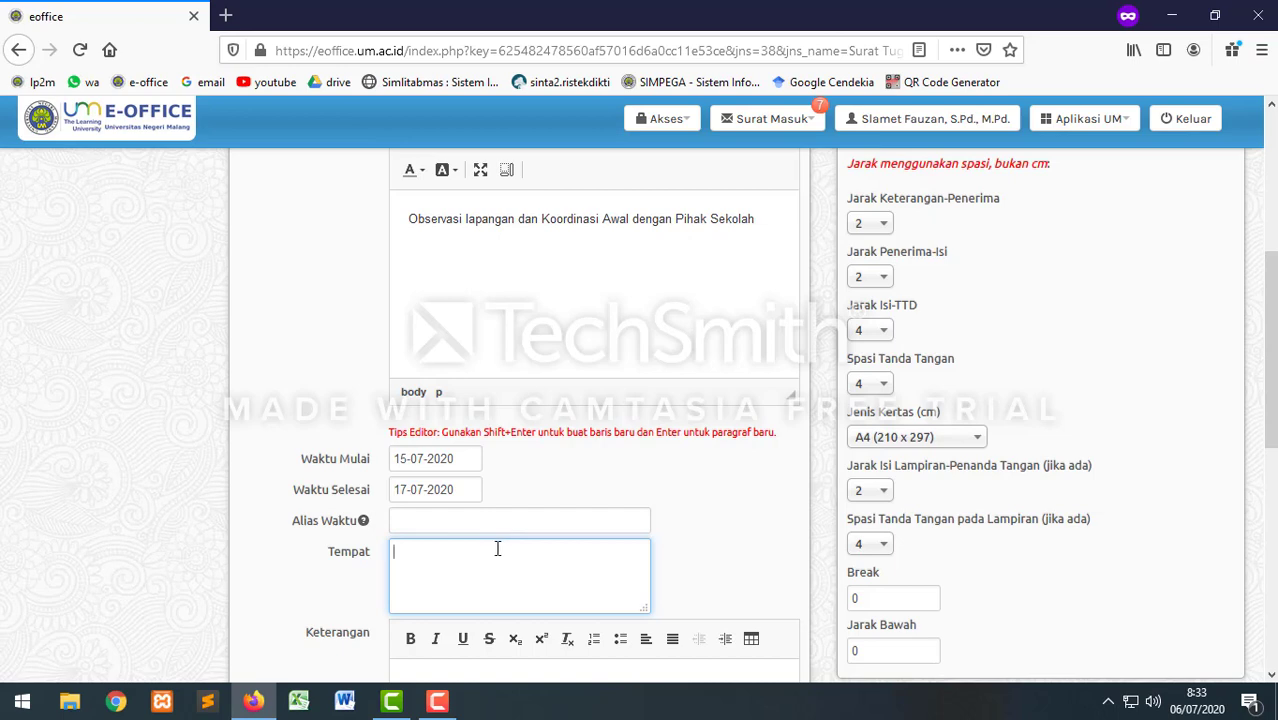
text(SMK Negeri Malang)
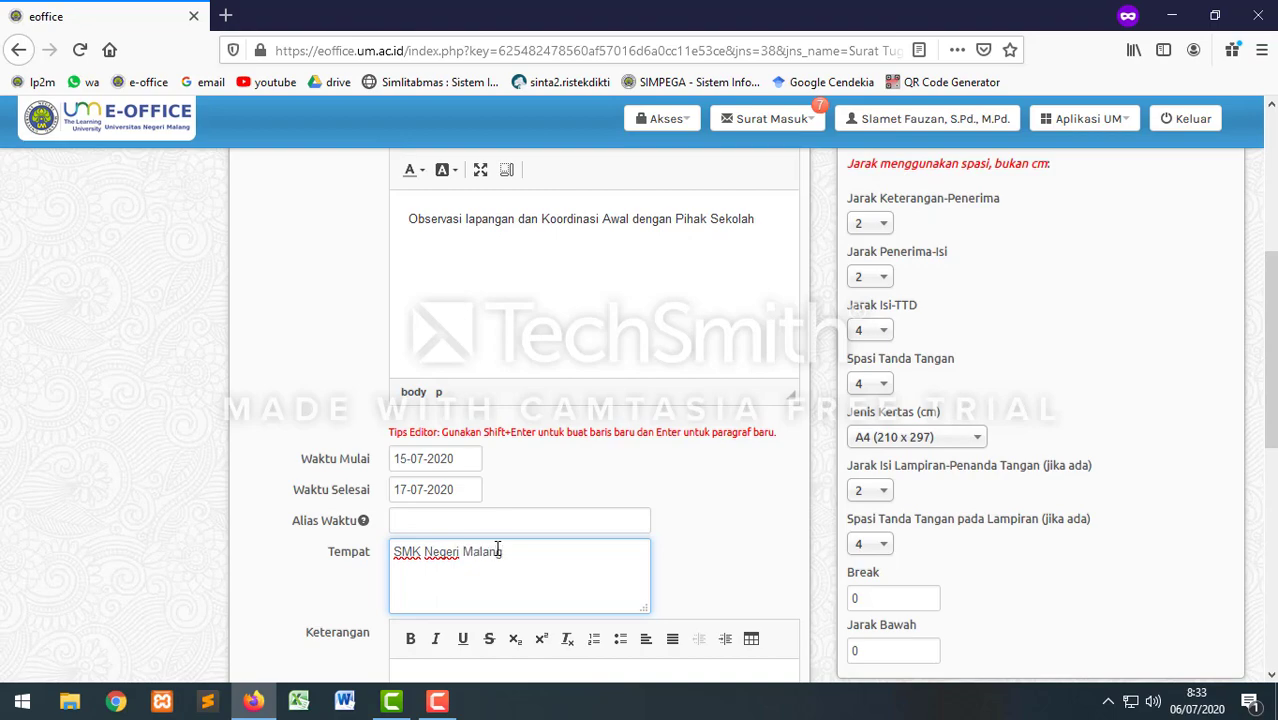
scroll(497, 549, down, 2)
scroll(488, 576, down, 1)
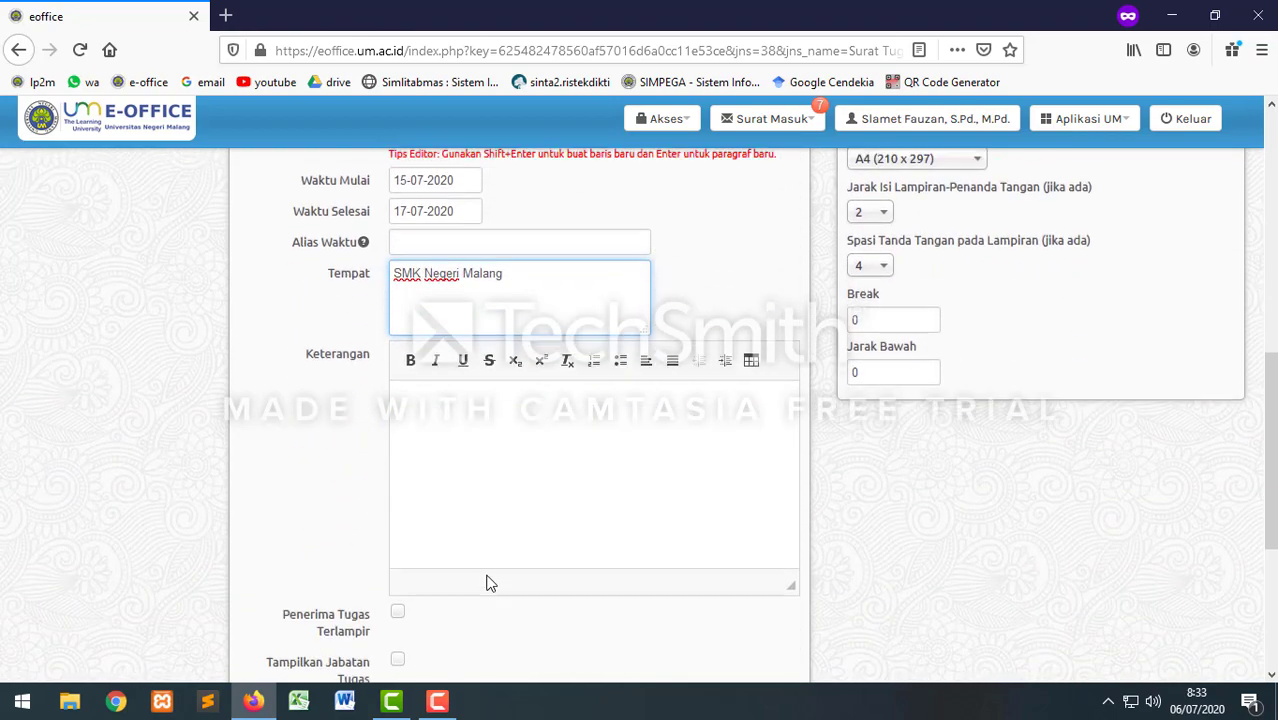
scroll(496, 531, down, 2)
scroll(511, 502, up, 2)
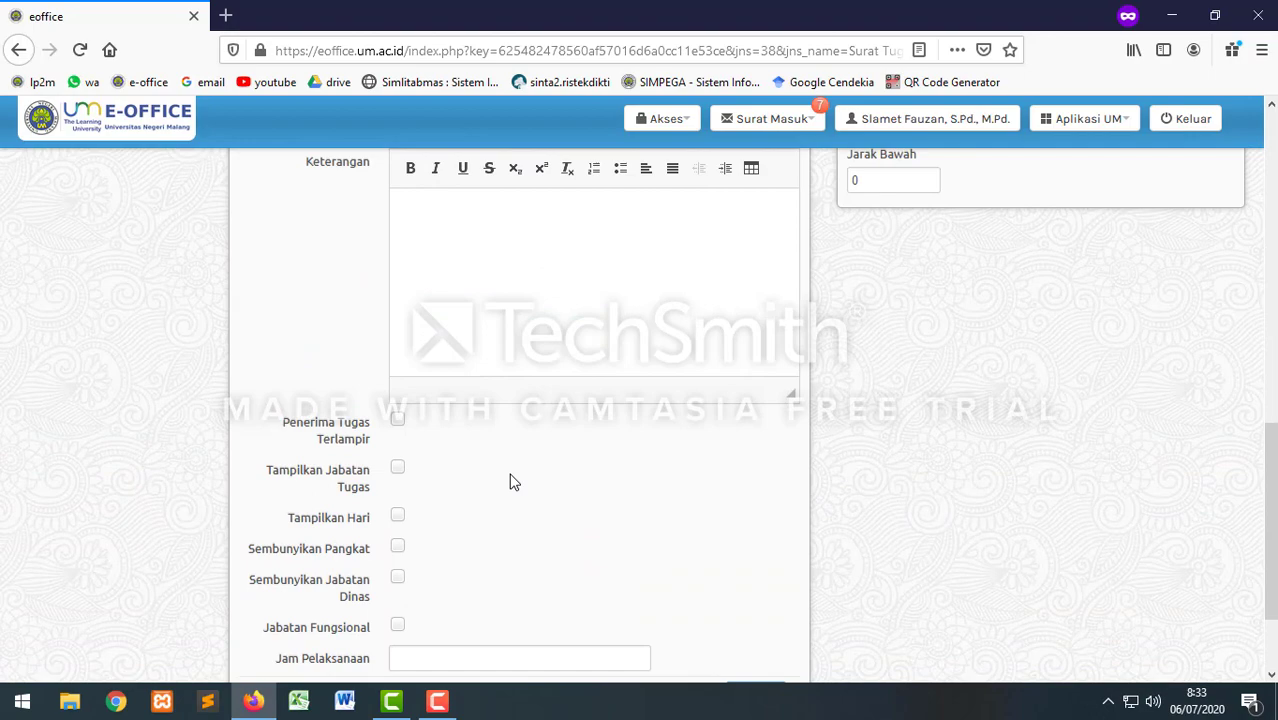
Step: Write Keterangan describing the learning-model development research funded by PNBP Universitas Negeri Malang
click(430, 390)
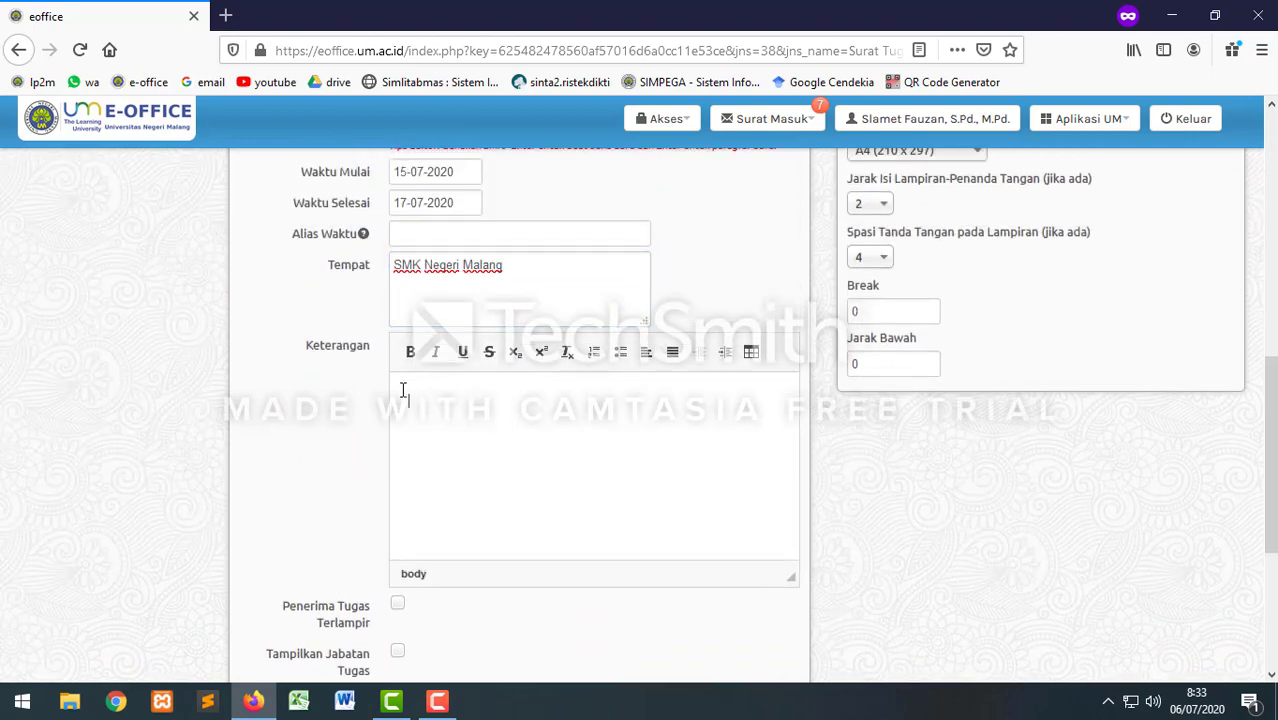
text("Peneliti)
text(an dengan )
text(jue)
text(du)
text(l Pengambangan)
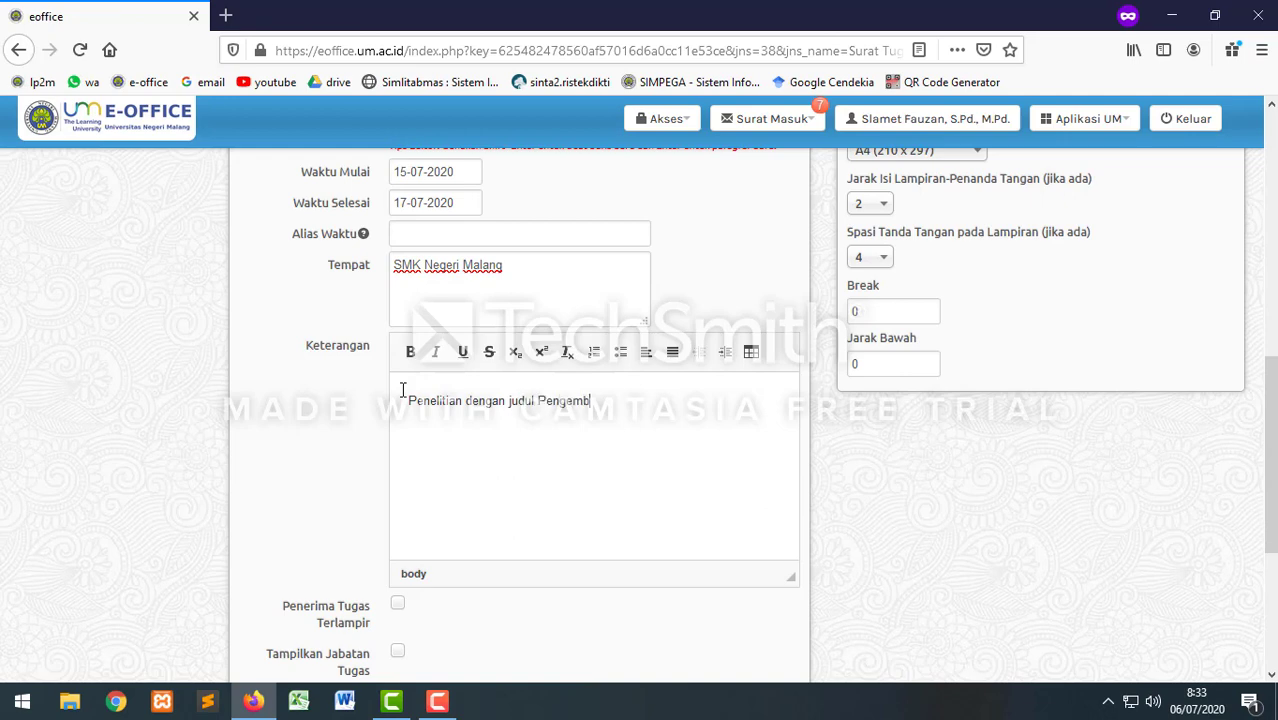
text( Model Pembelajara)
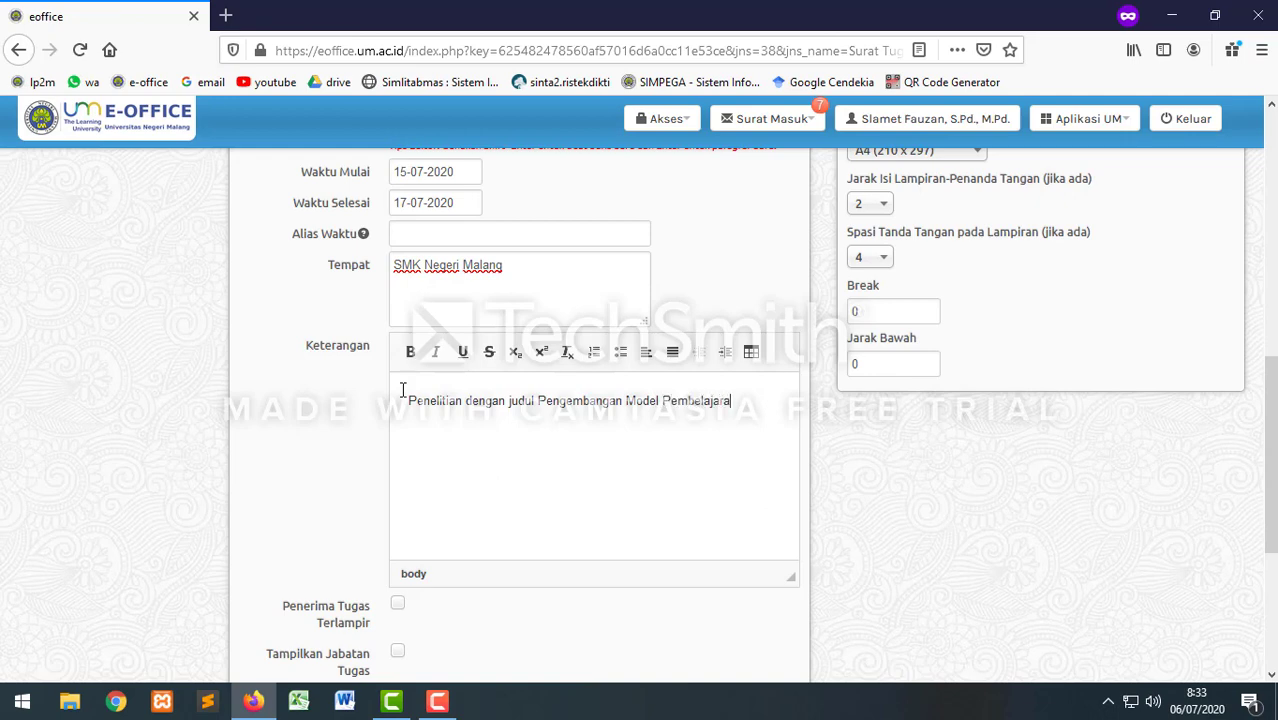
text(n dst ..... didanai oleh PNBP Un)
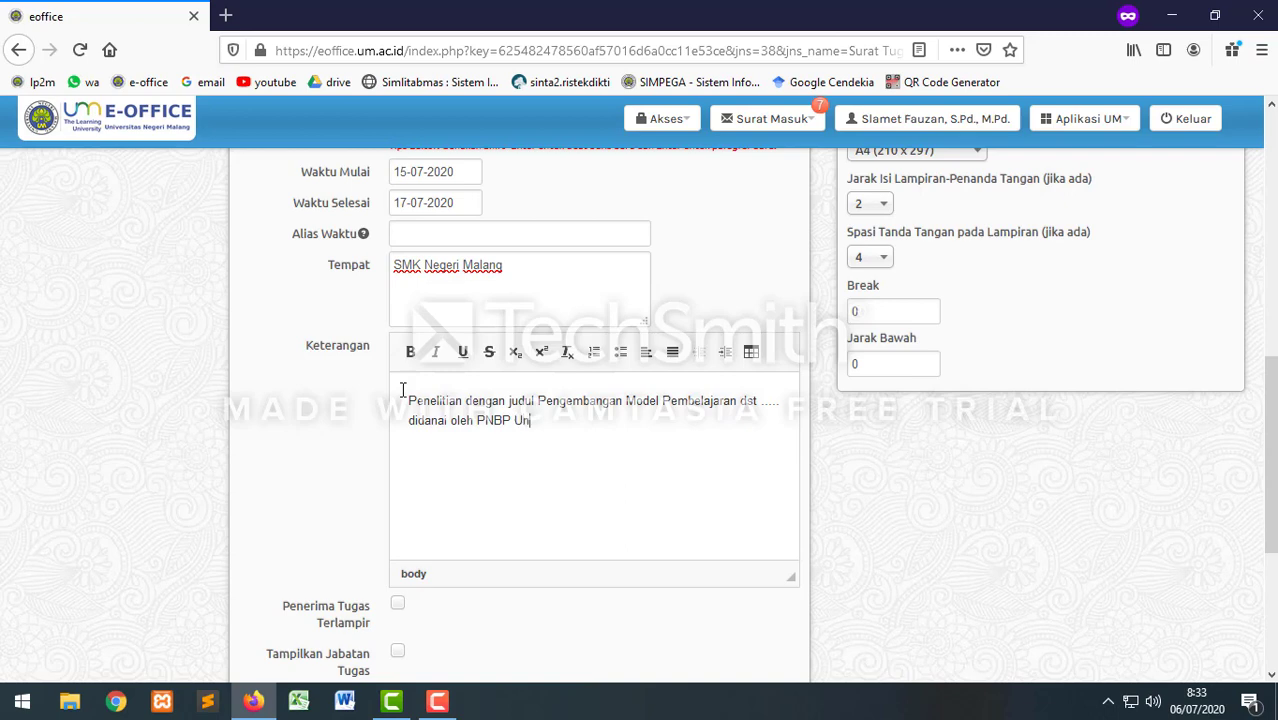
text(iversitas Z Negeri  Malang Tahun)
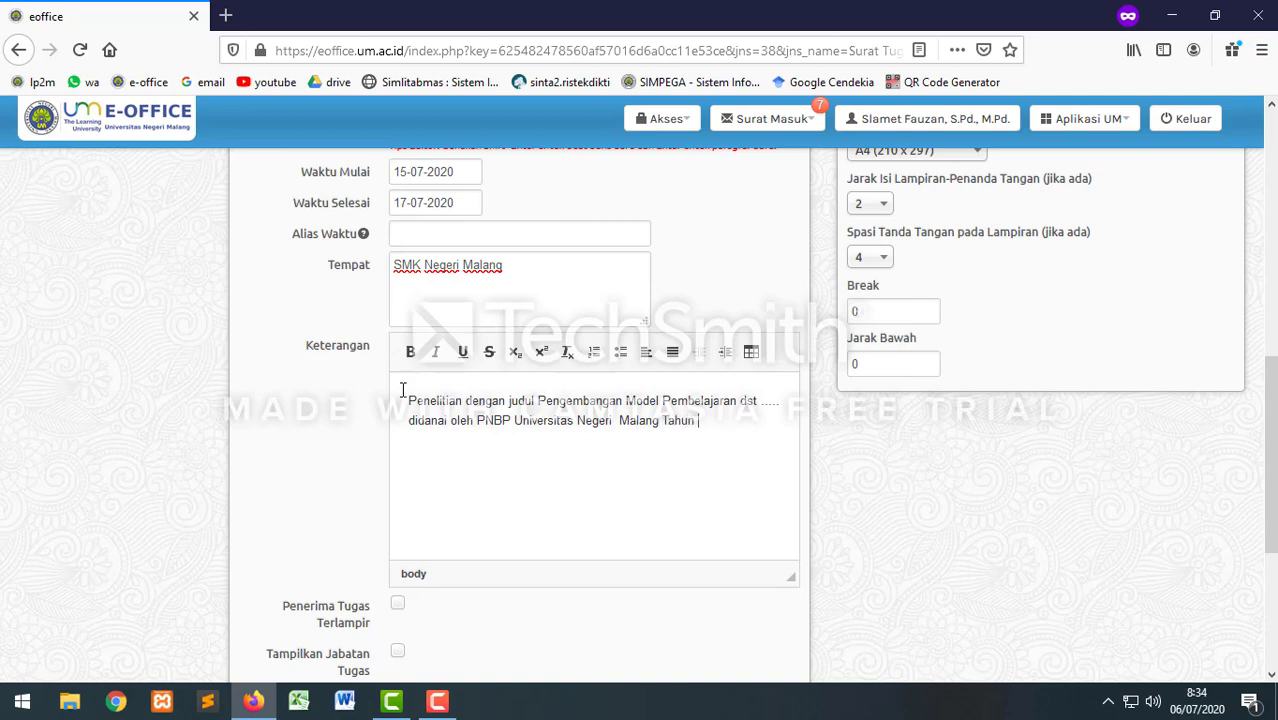
text( 2020)
scroll(552, 452, up, 10)
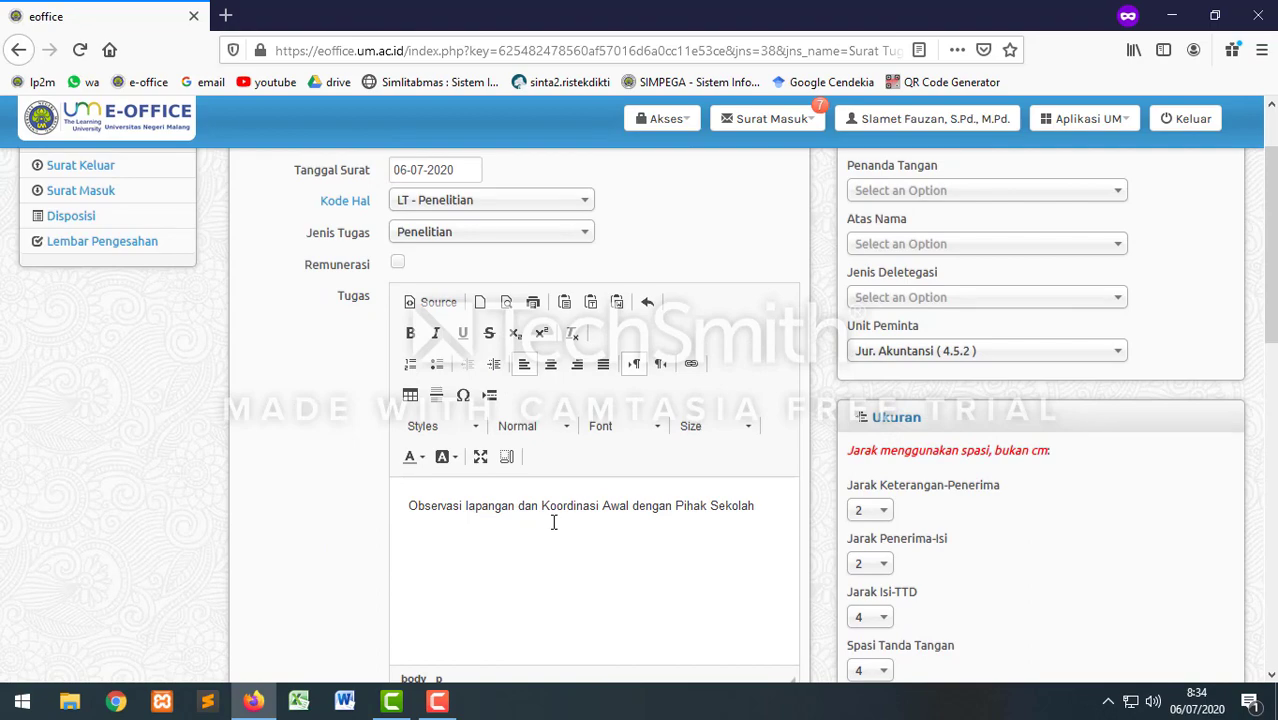
Step: Tick Penerima Tugas Terlampir and Tampilkan Jabatan Tugas
scroll(553, 522, down, 10)
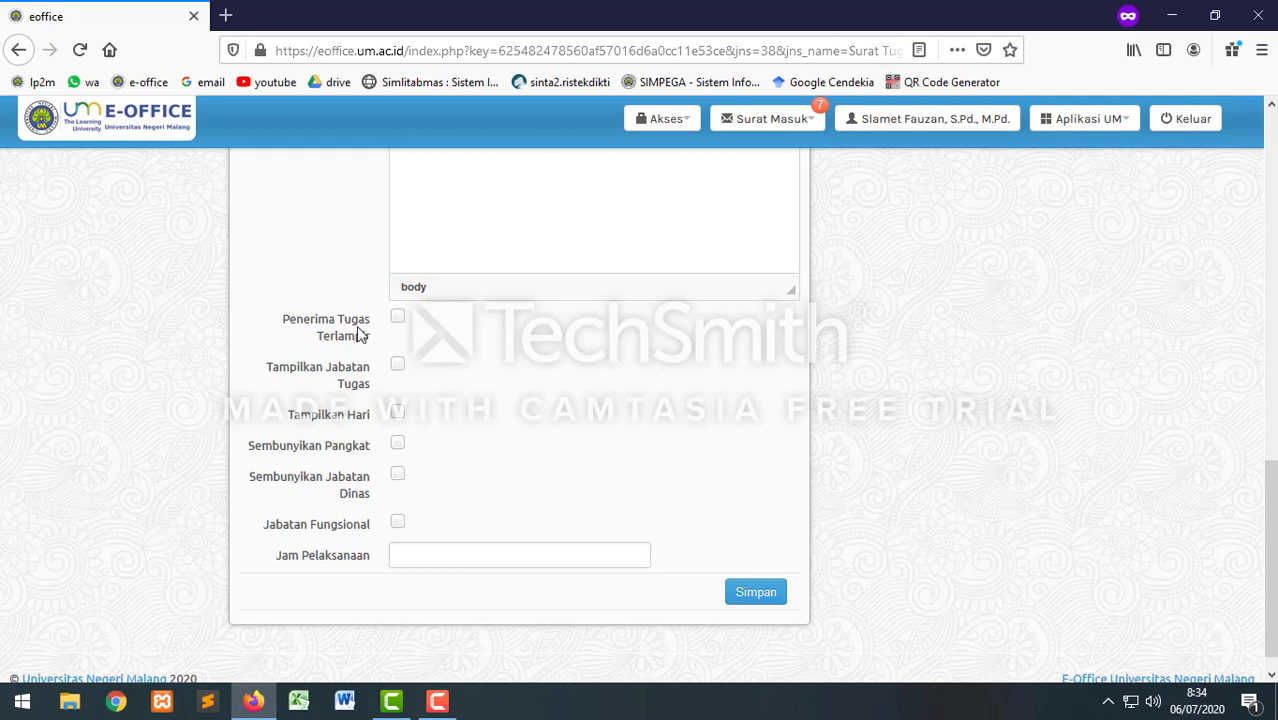
click(399, 320)
click(398, 366)
Step: Choose Ketua LP2M (14) as Penanda Tangan and save the Surat Tugas
scroll(828, 459, up, 3)
scroll(828, 459, up, 6)
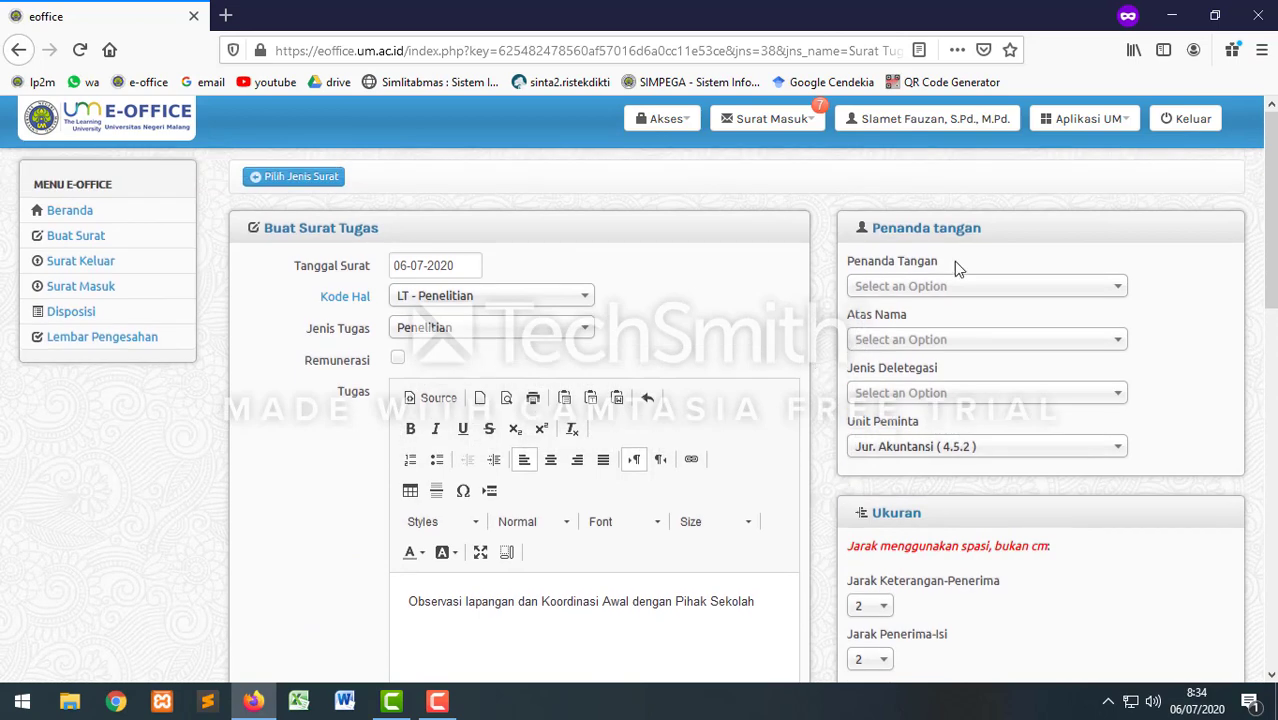
click(948, 288)
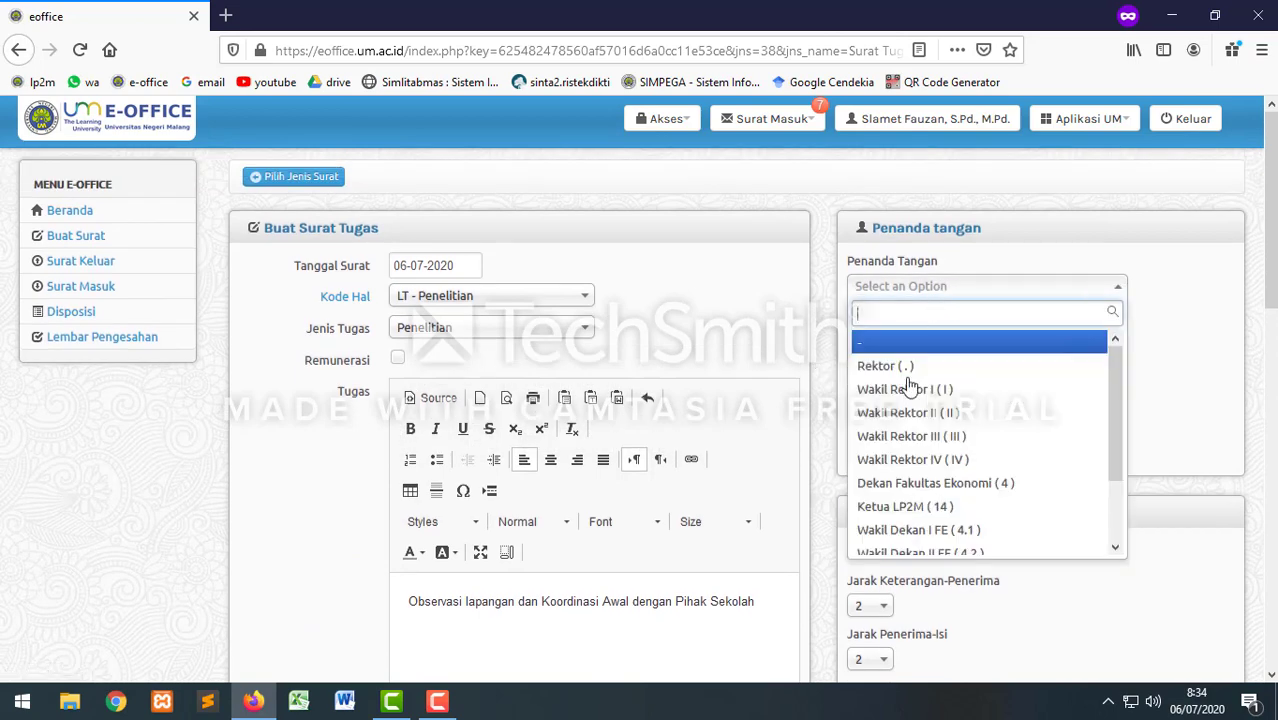
click(912, 507)
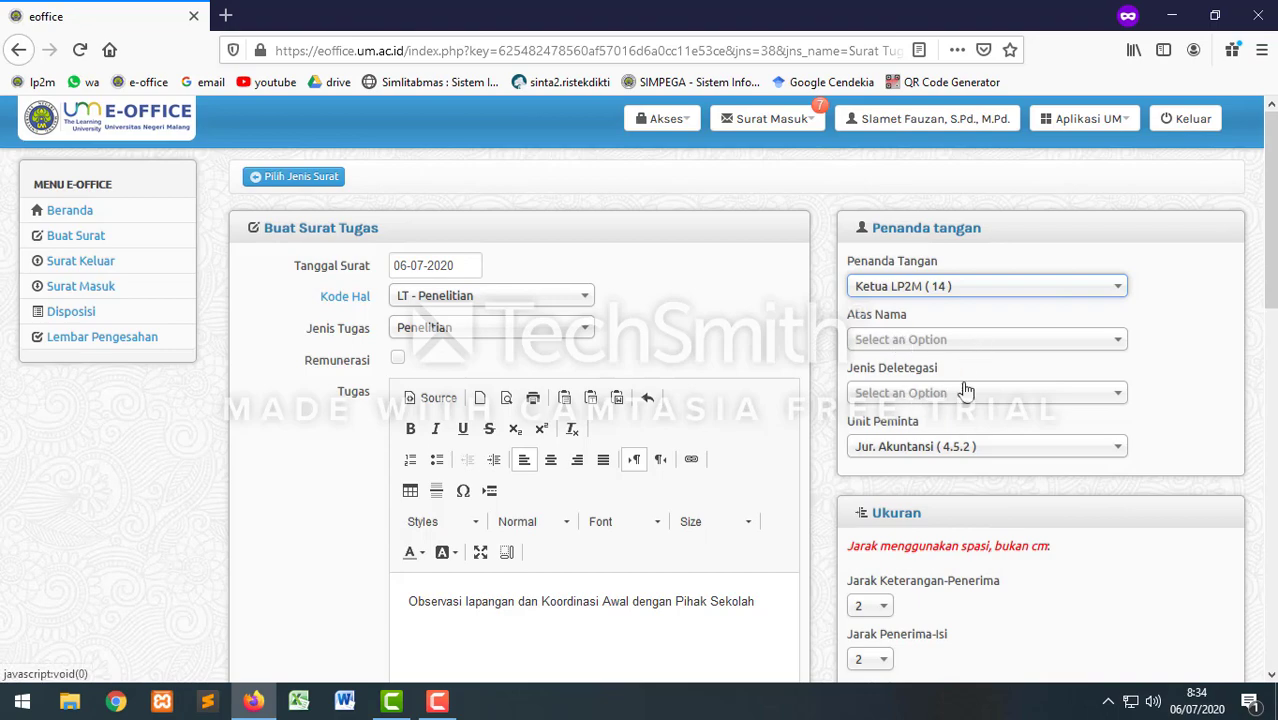
scroll(799, 414, down, 10)
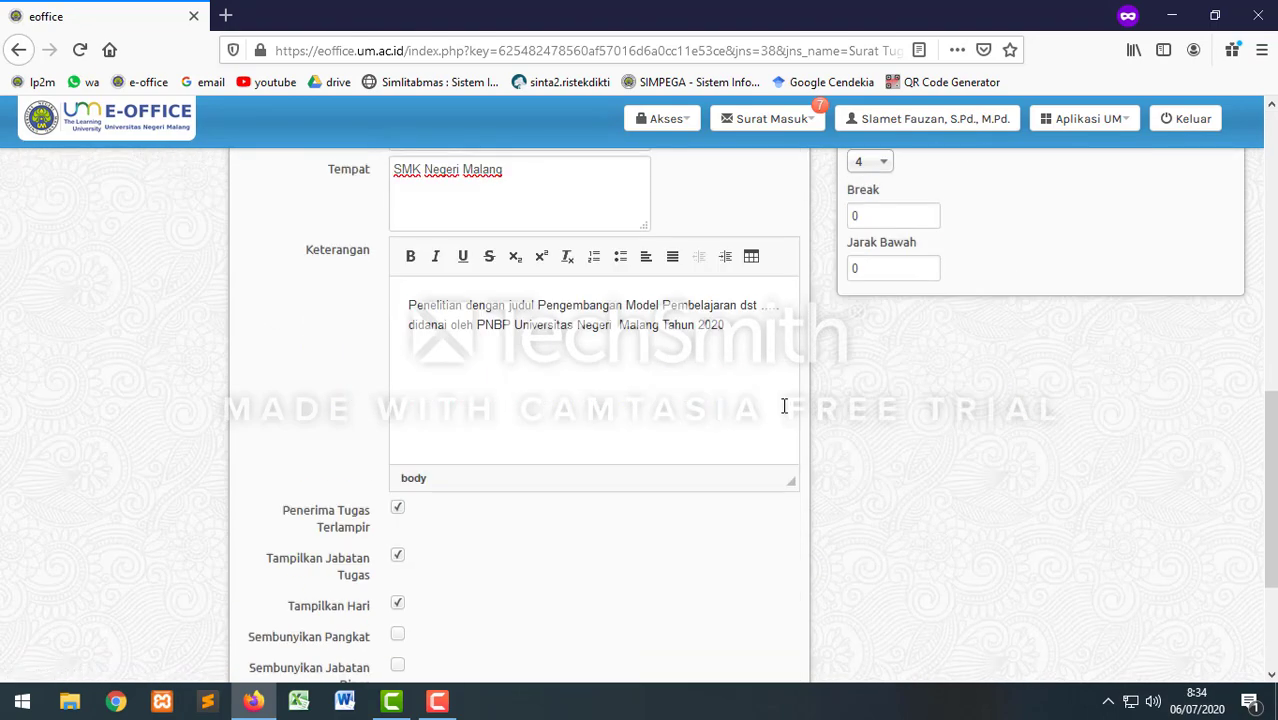
click(763, 566)
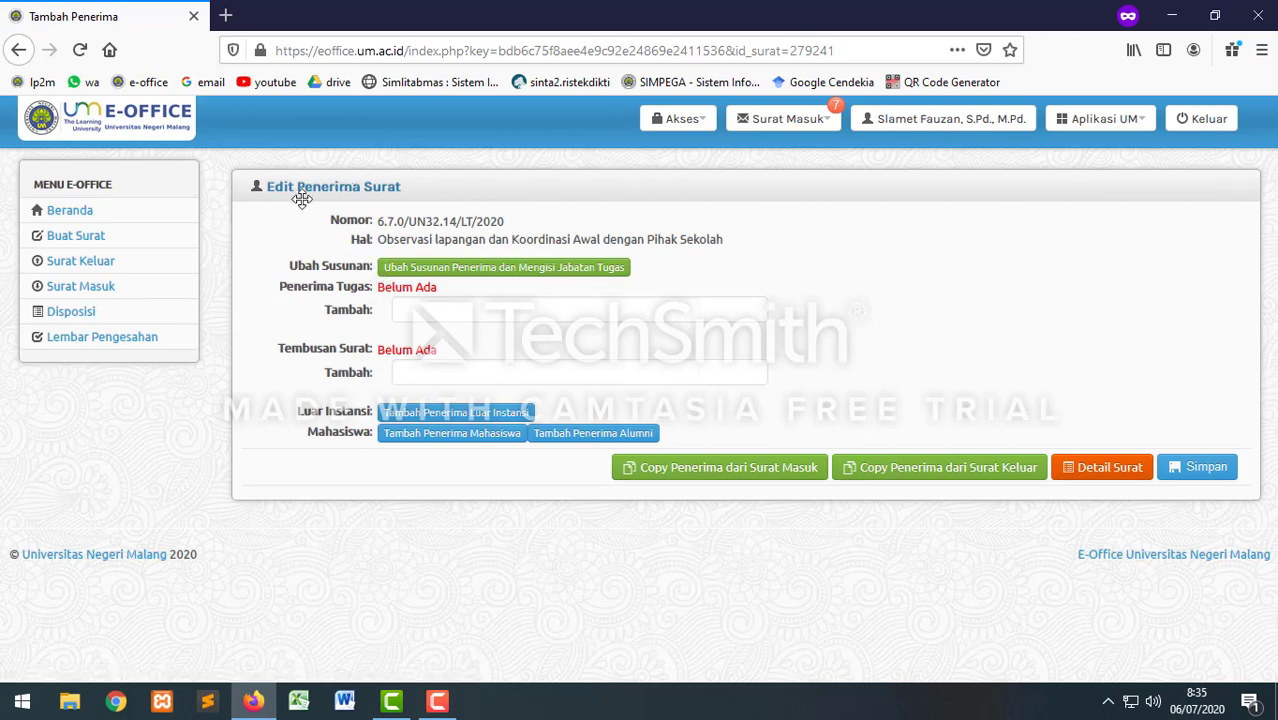
Step: Add three lecturers as Penerima Tugas by searching each name in the suggestions
click(440, 310)
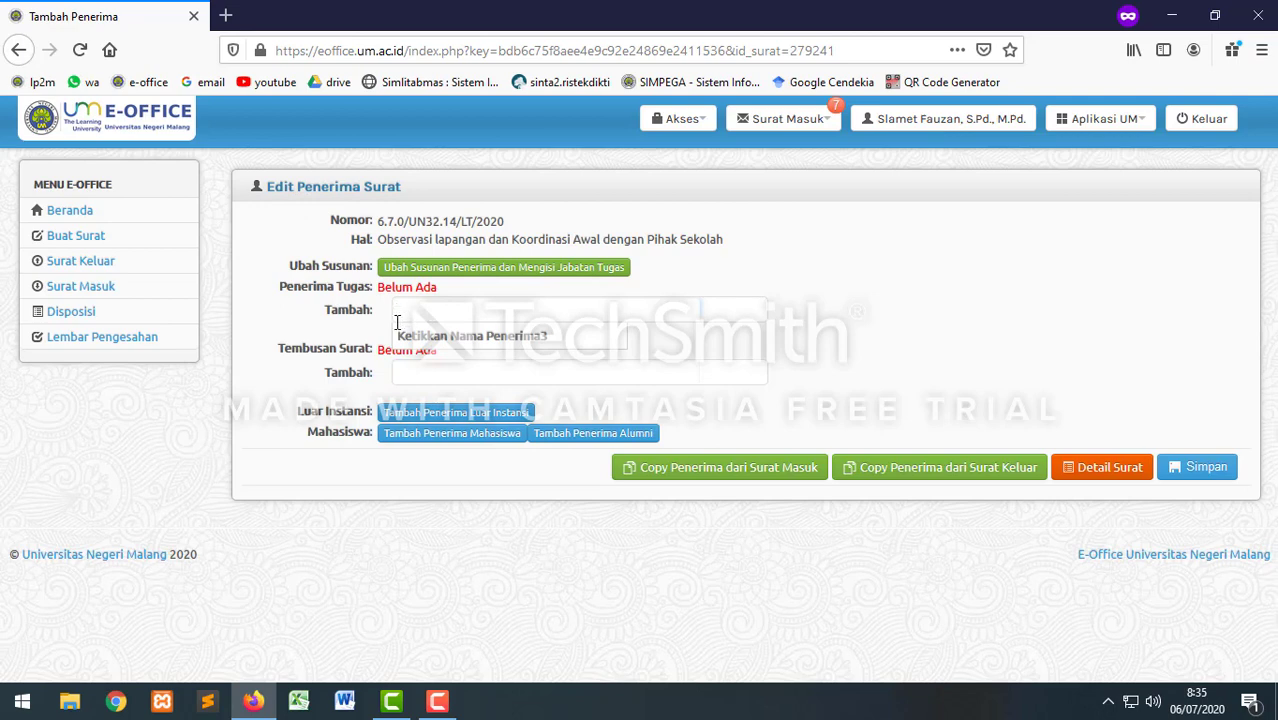
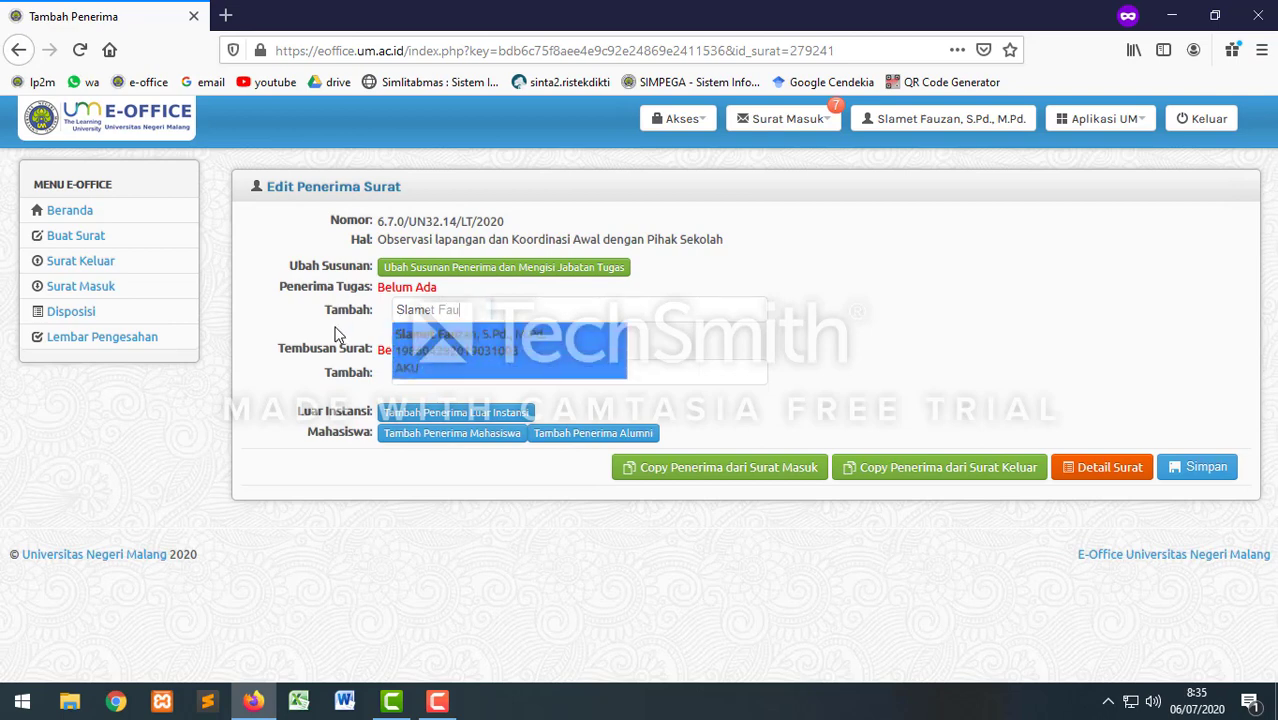
click(446, 347)
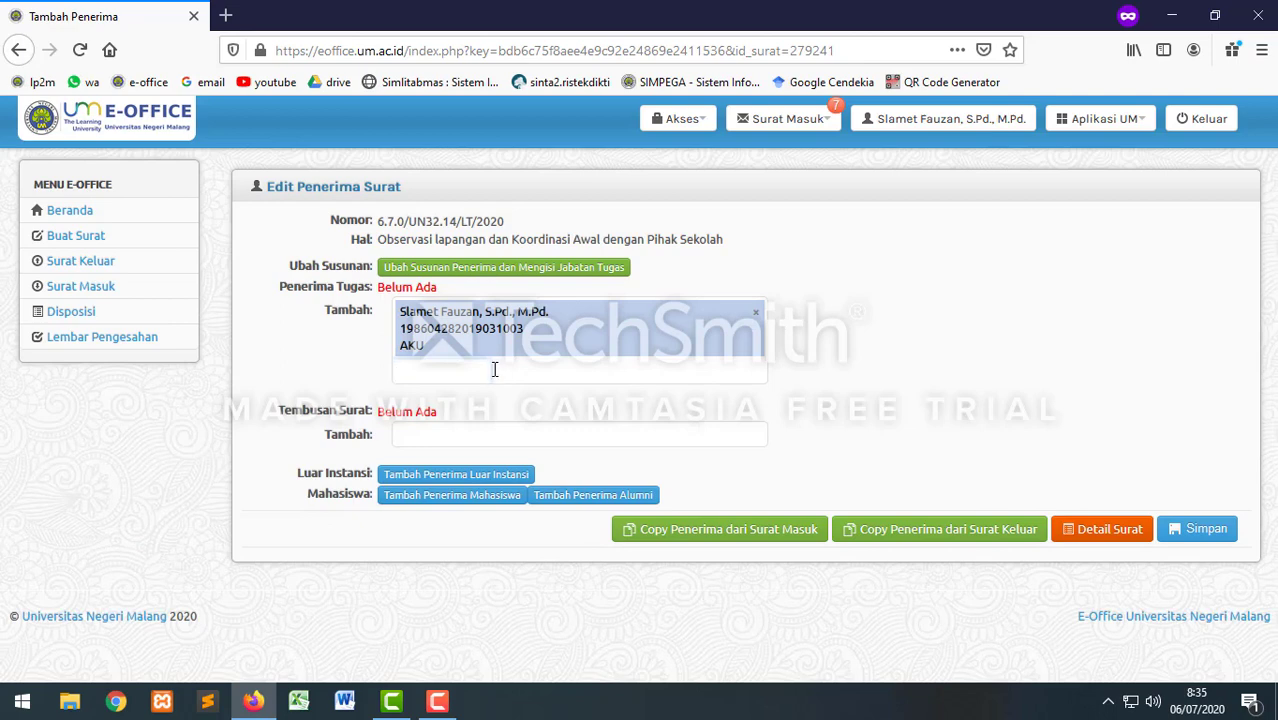
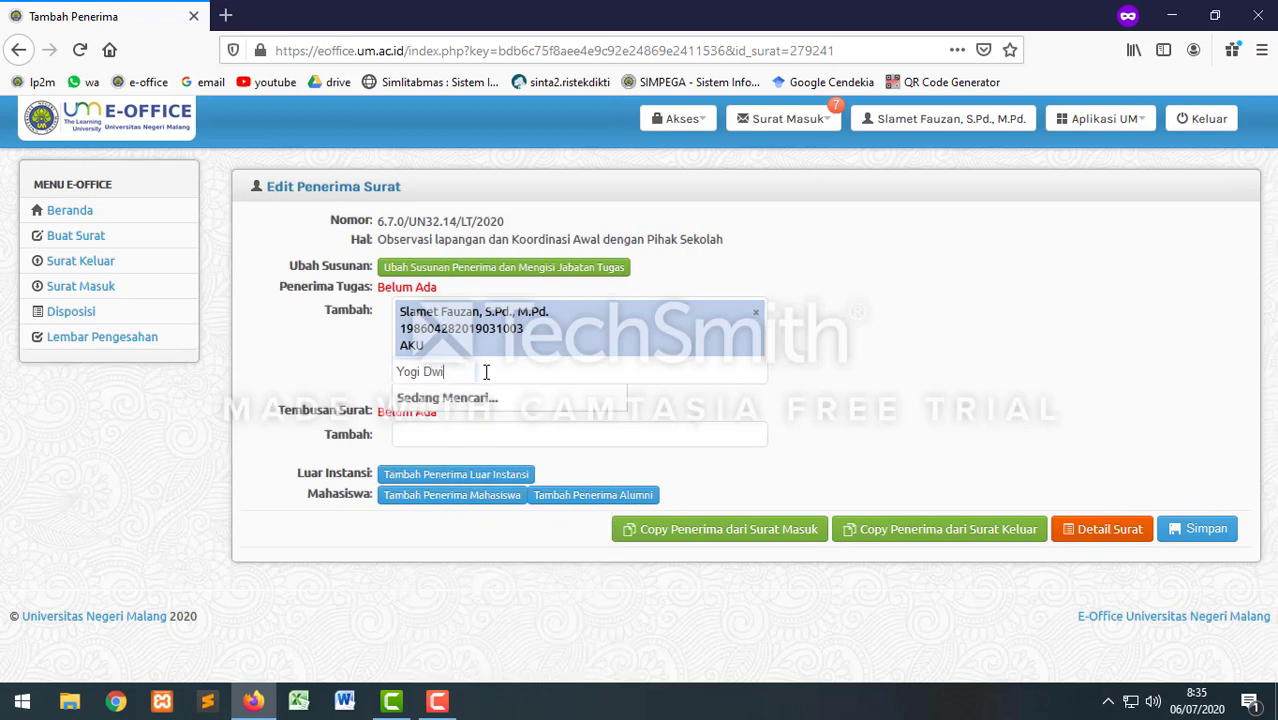
click(462, 476)
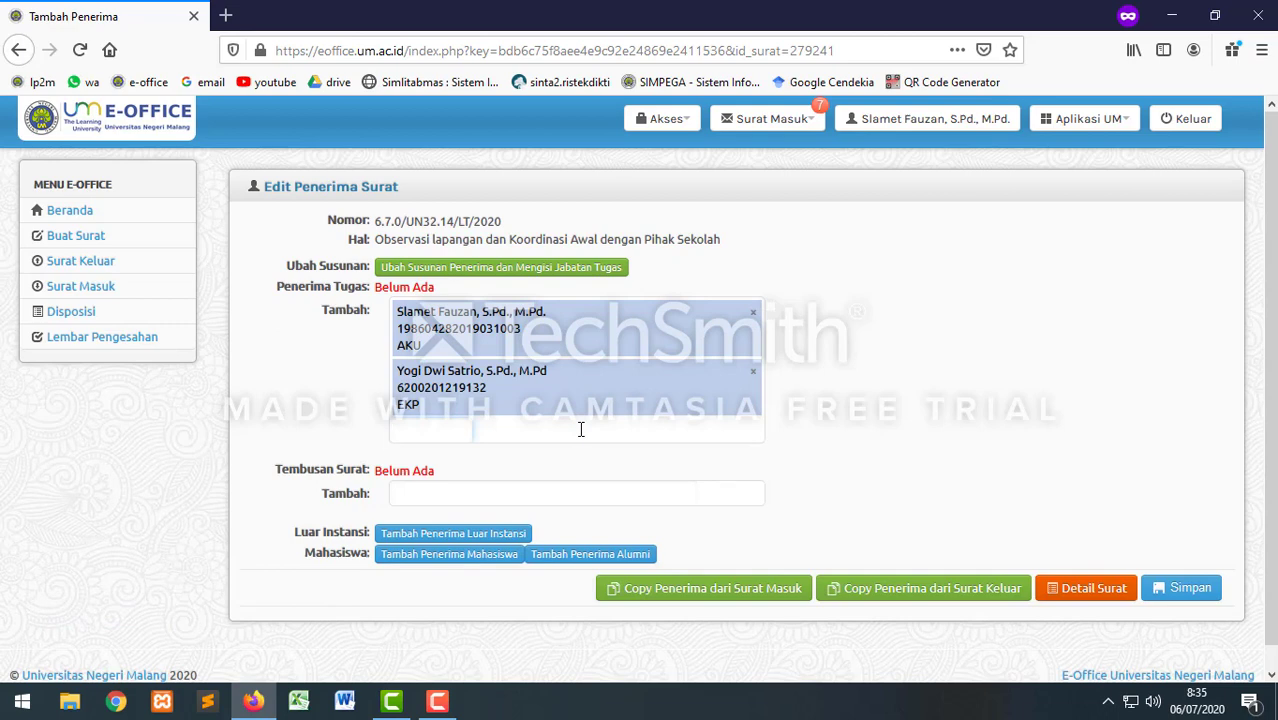
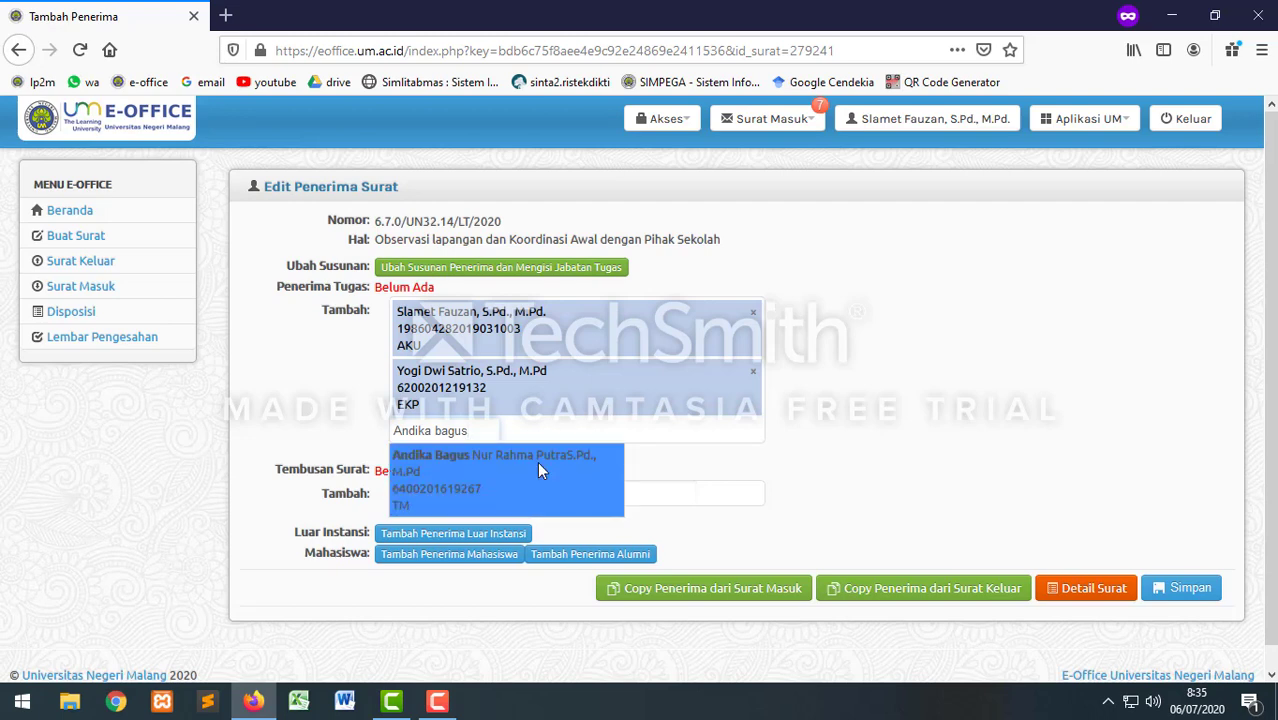
click(538, 470)
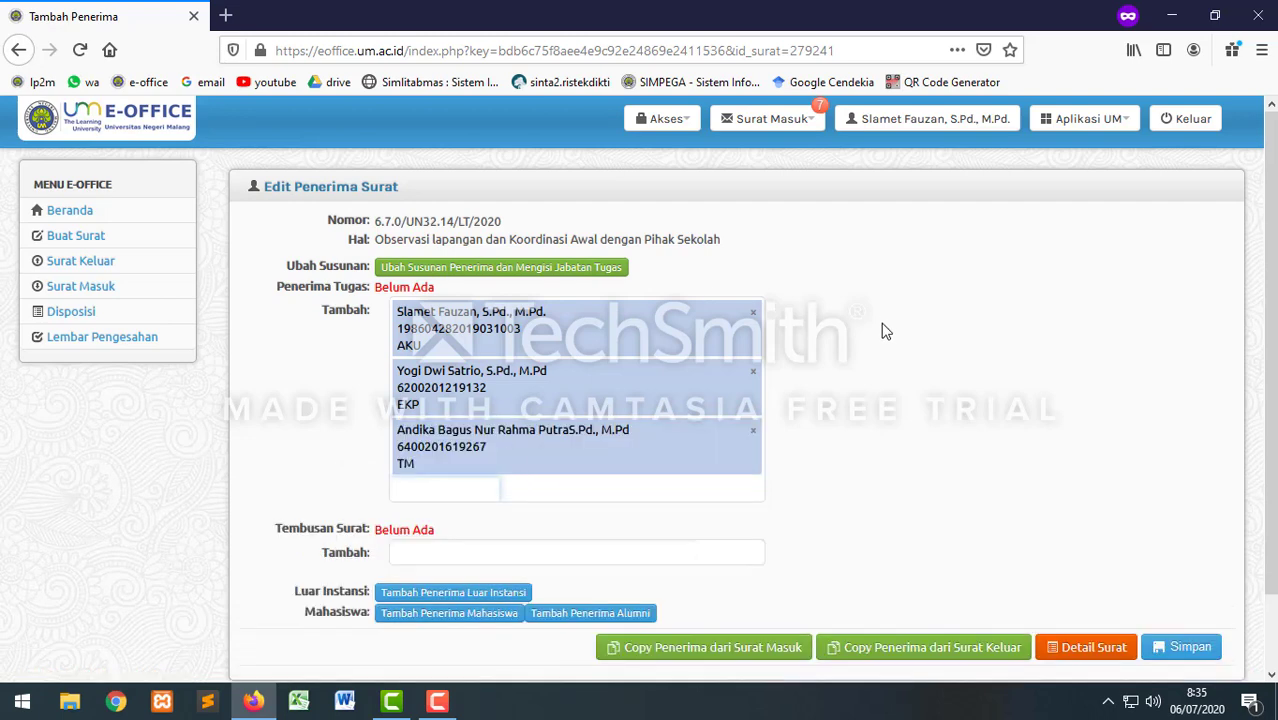
scroll(883, 331, down, 2)
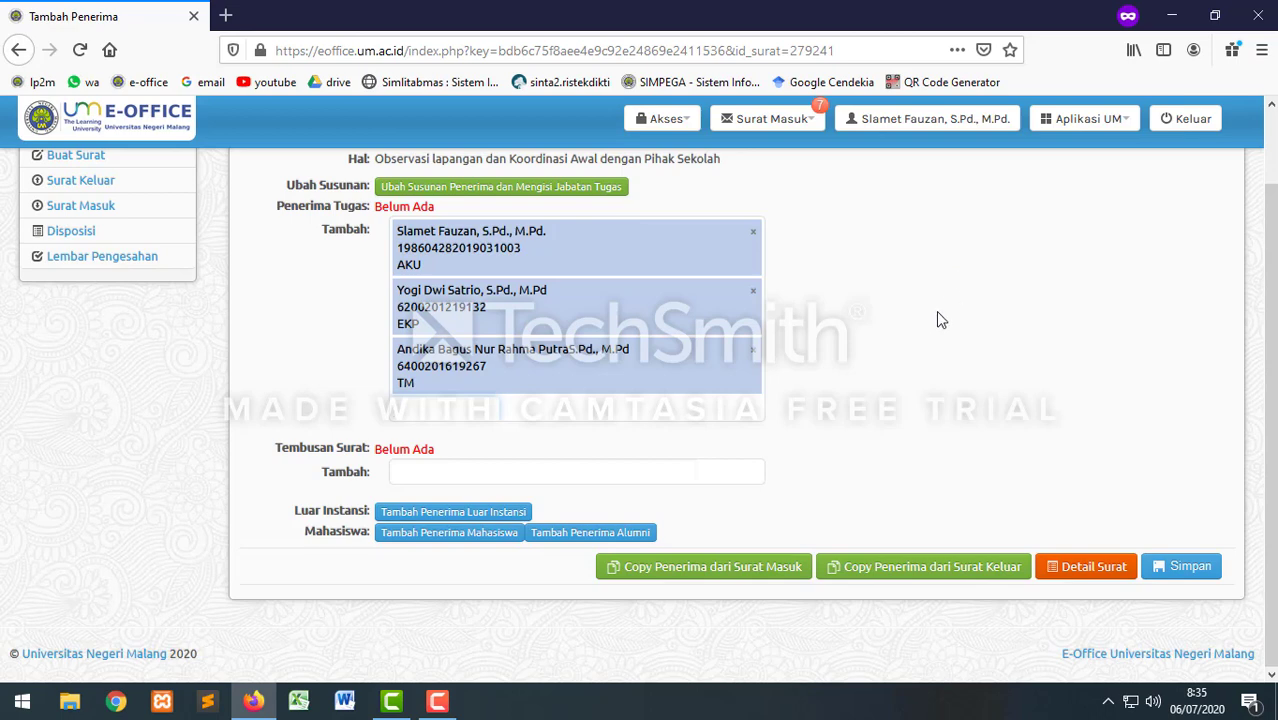
click(441, 472)
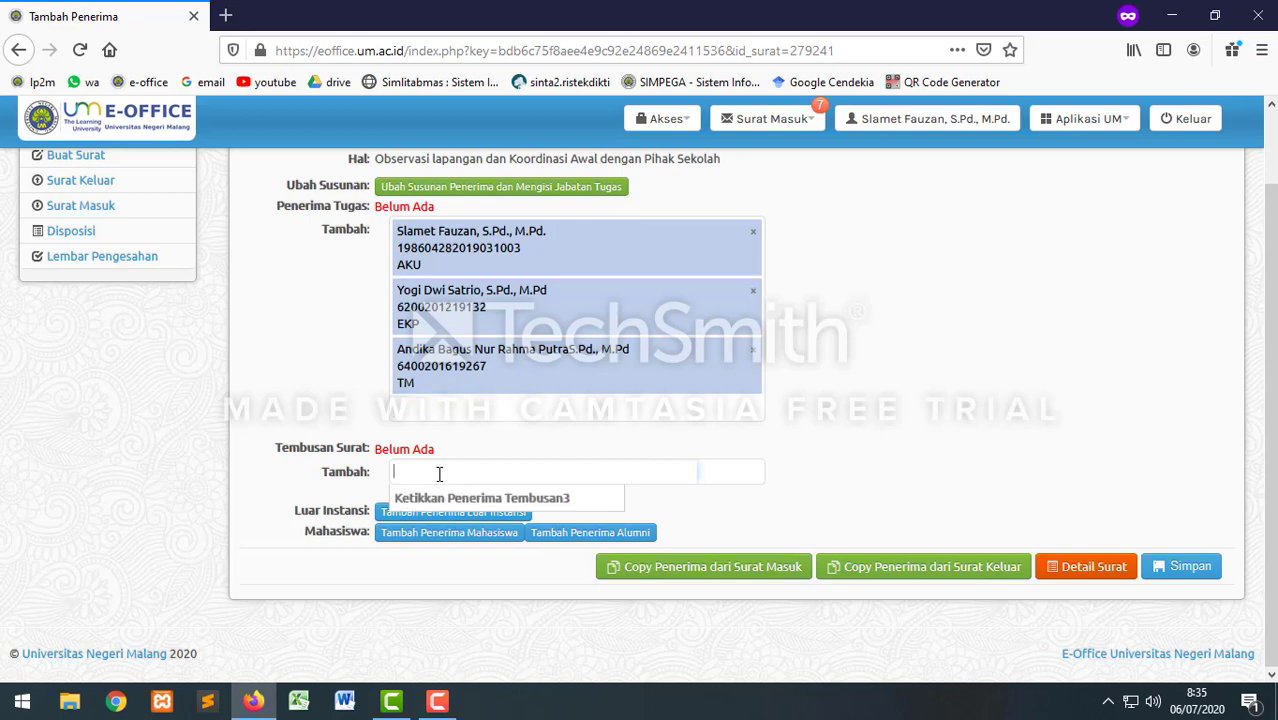
Step: Add Dekan Fakultas Ekonomi and Dekan Fakultas Teknik as Tembusan recipients
text(De)
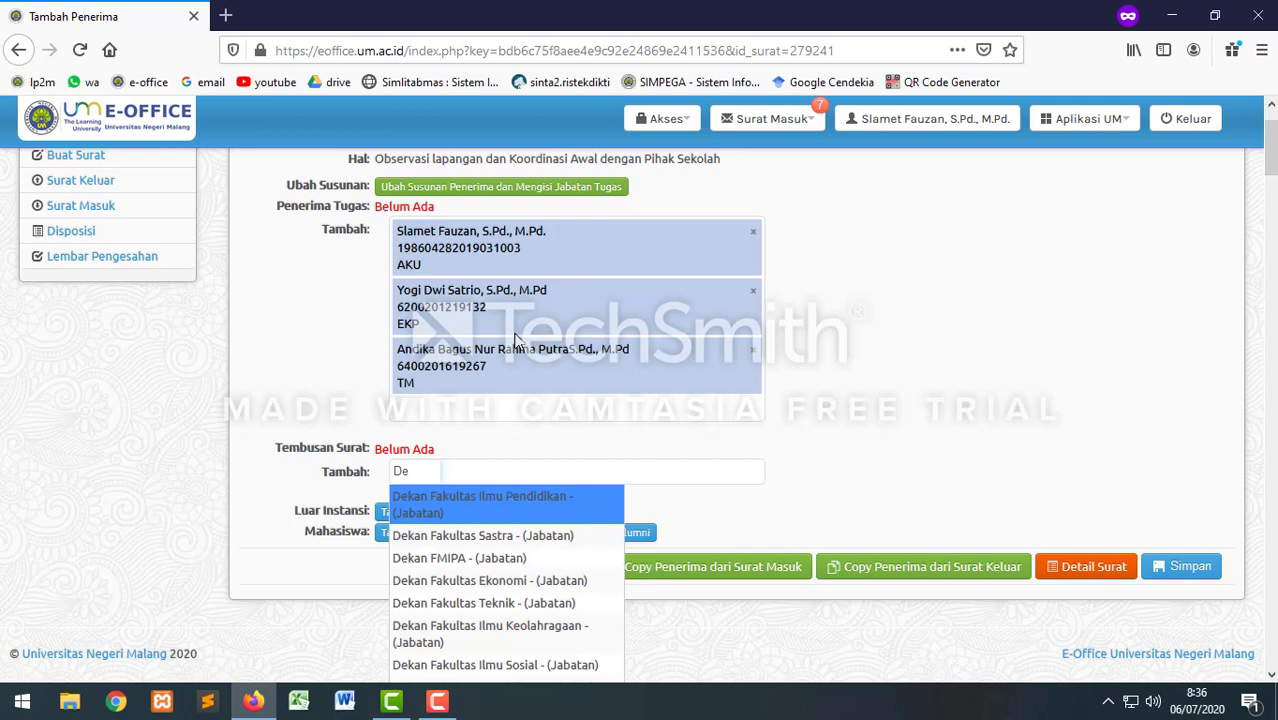
text(an)
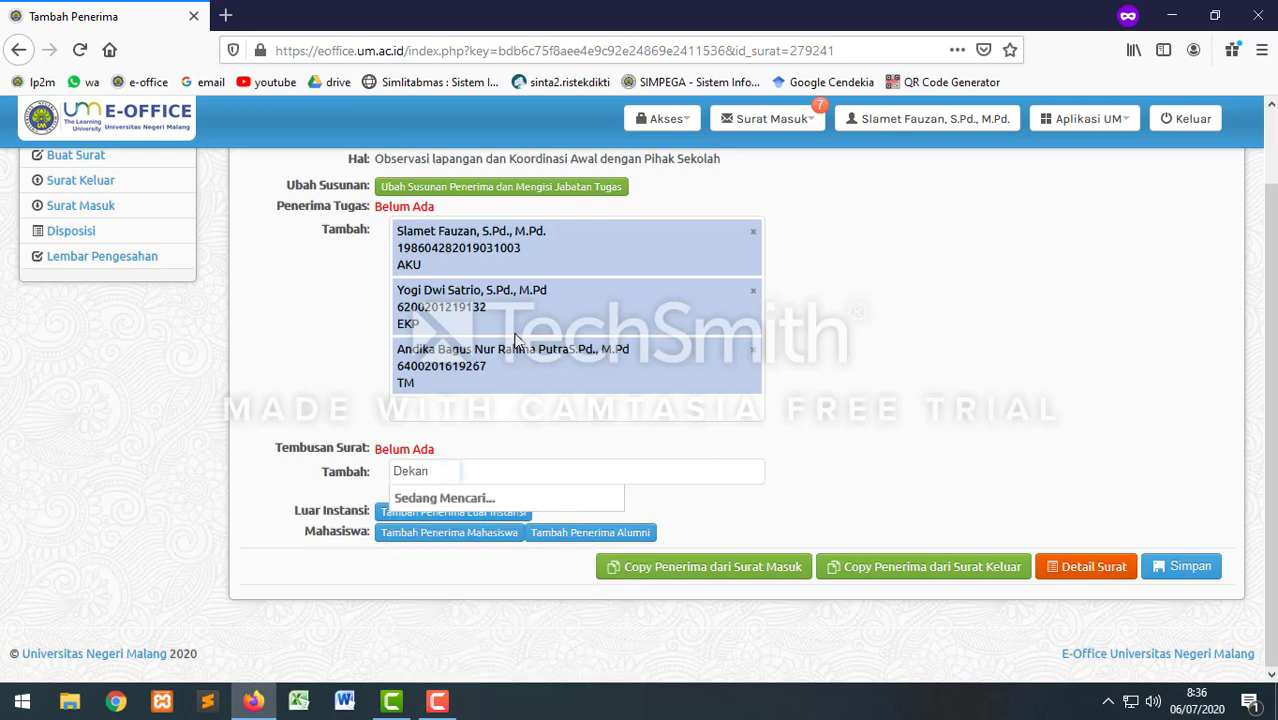
text( FE)
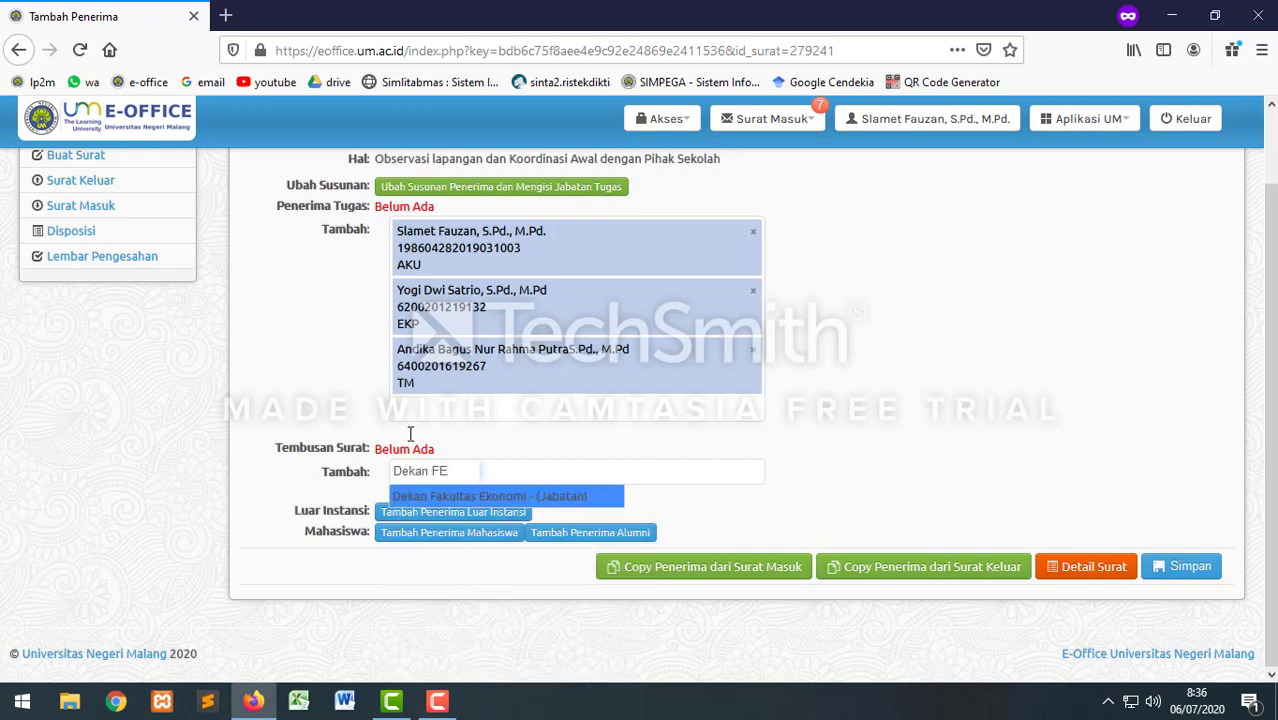
click(430, 500)
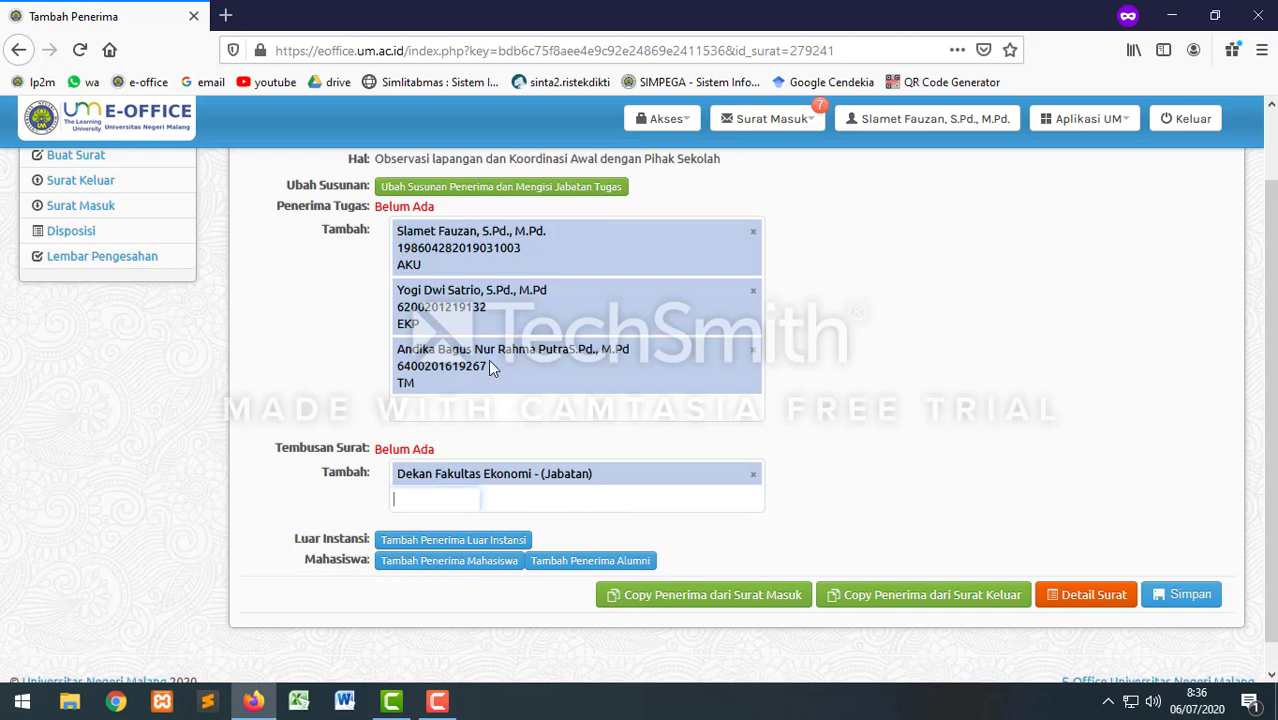
text(D)
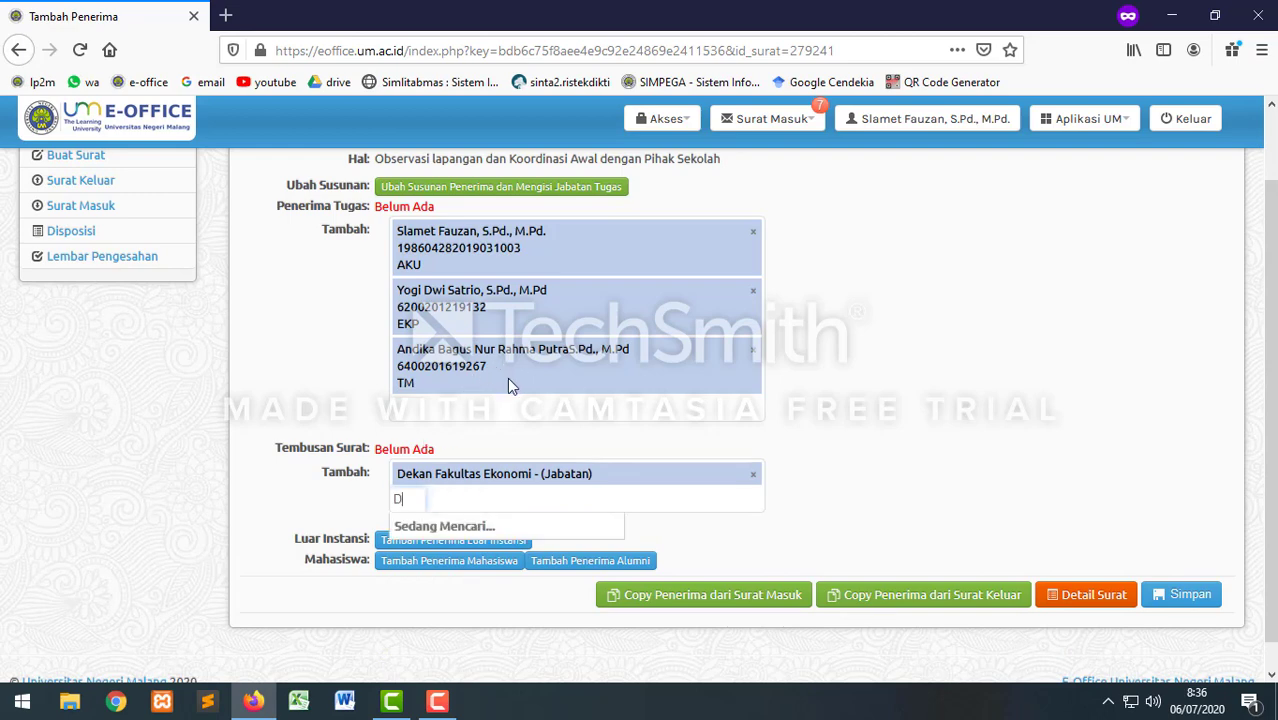
text(ekan FT)
click(497, 523)
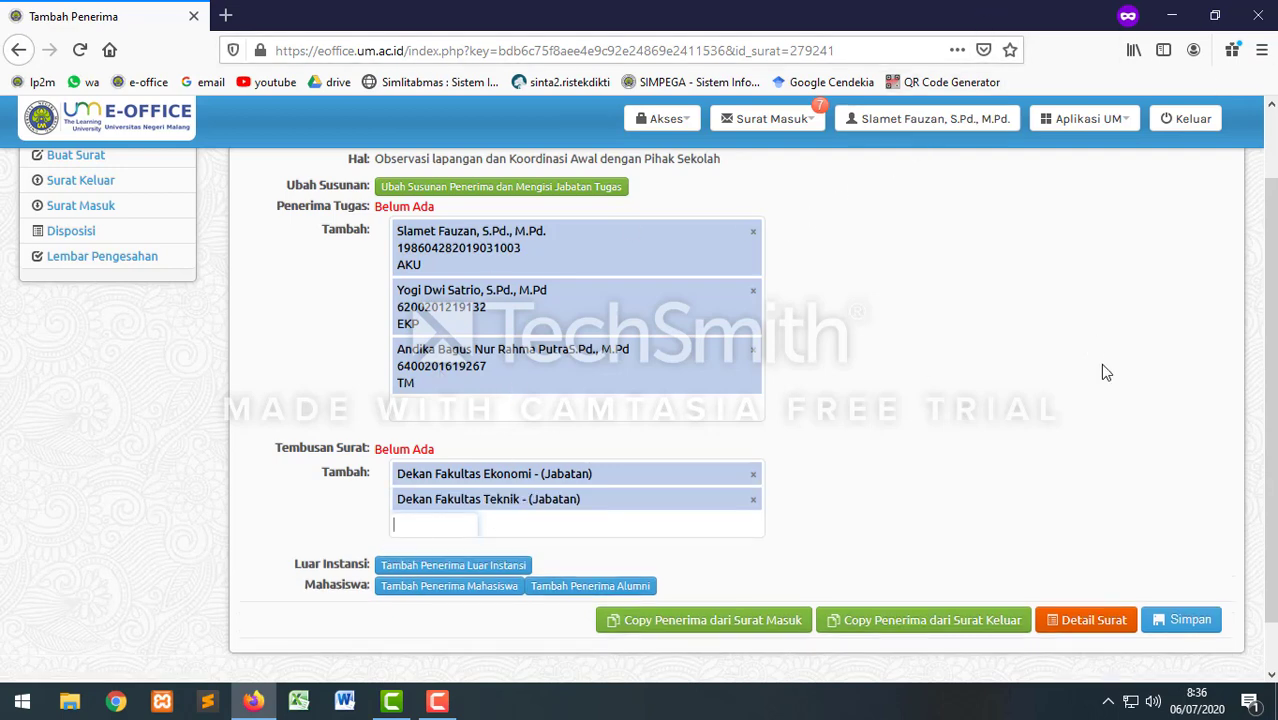
Step: Save the recipient list and open the letter's detail view
scroll(1100, 365, down, 1)
click(1186, 568)
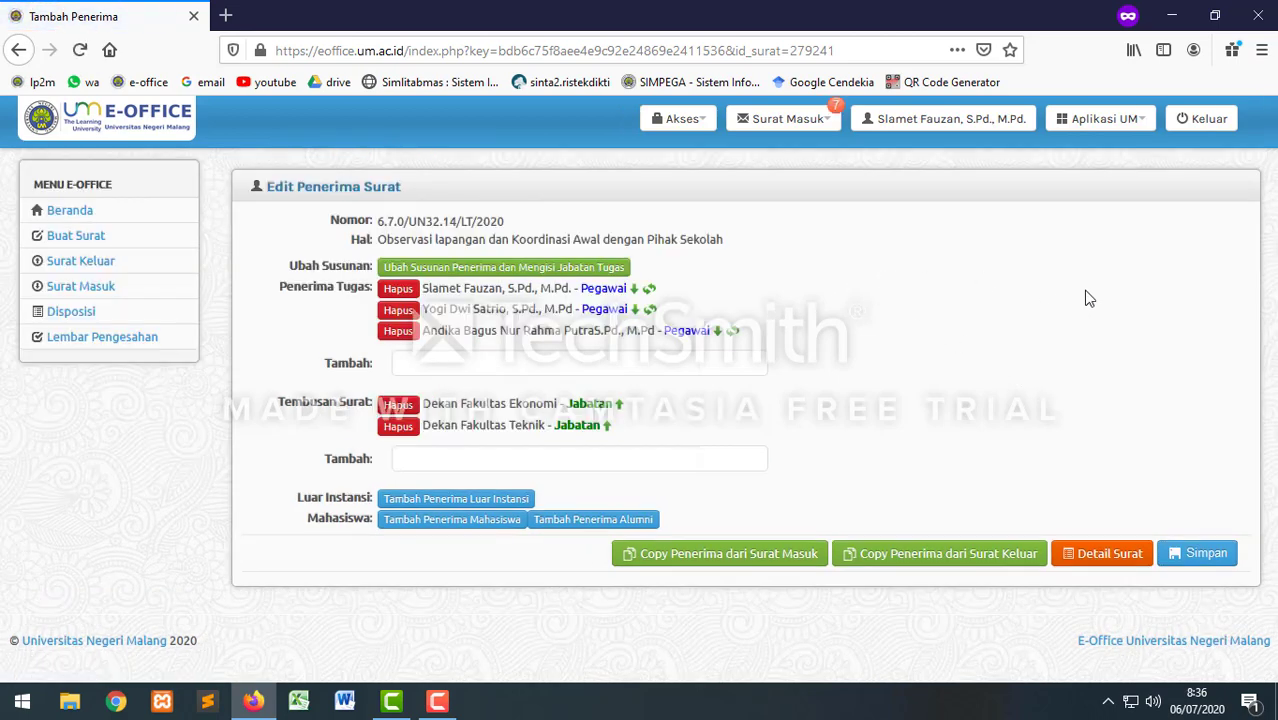
click(1100, 556)
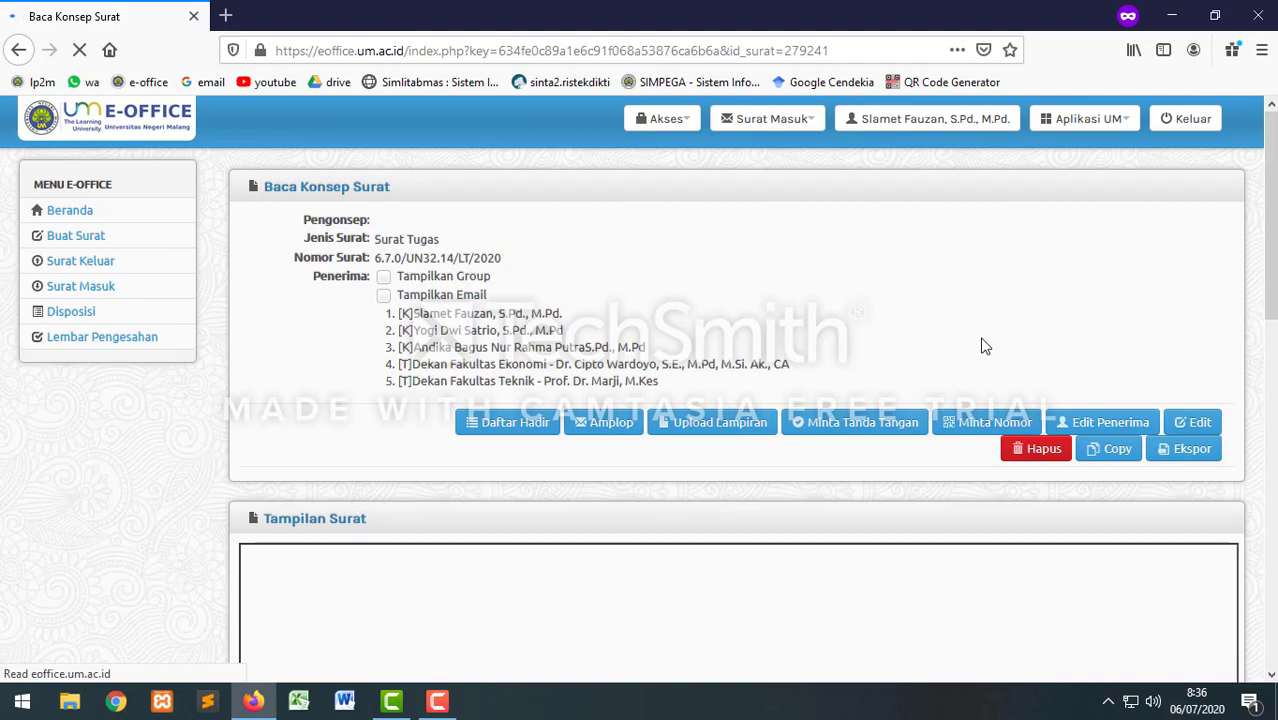
scroll(985, 346, down, 3)
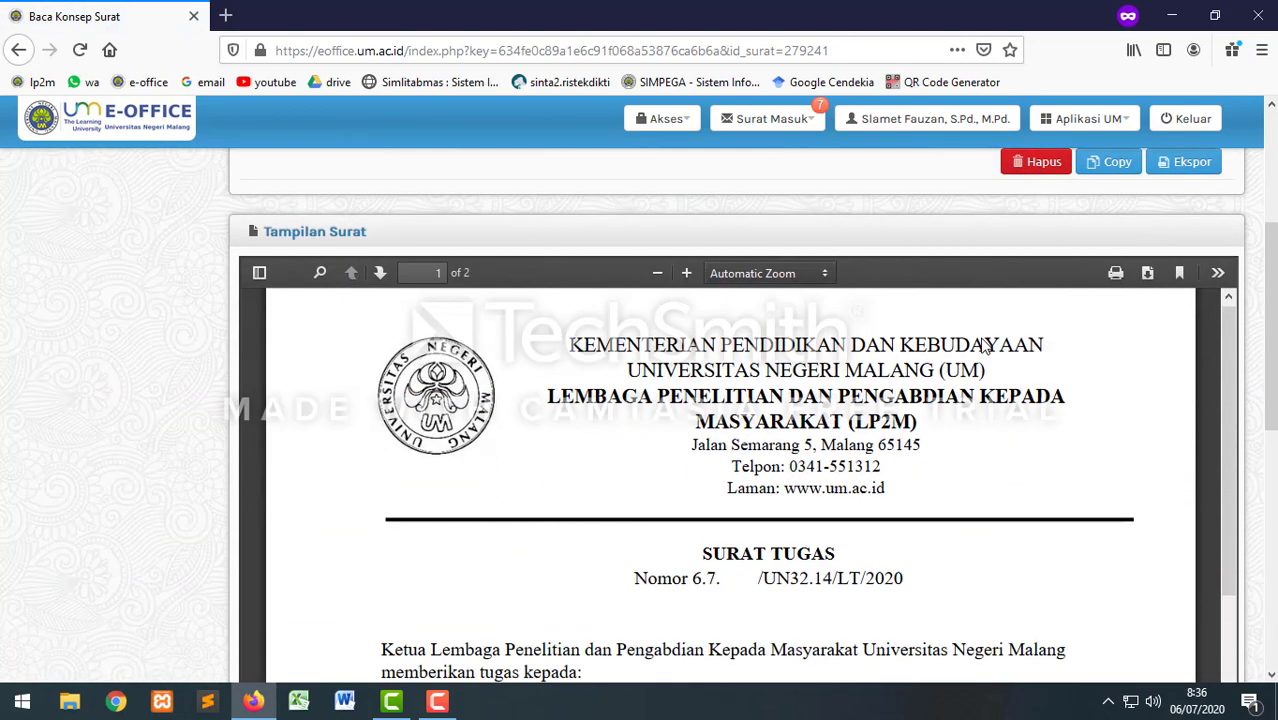
scroll(985, 346, down, 3)
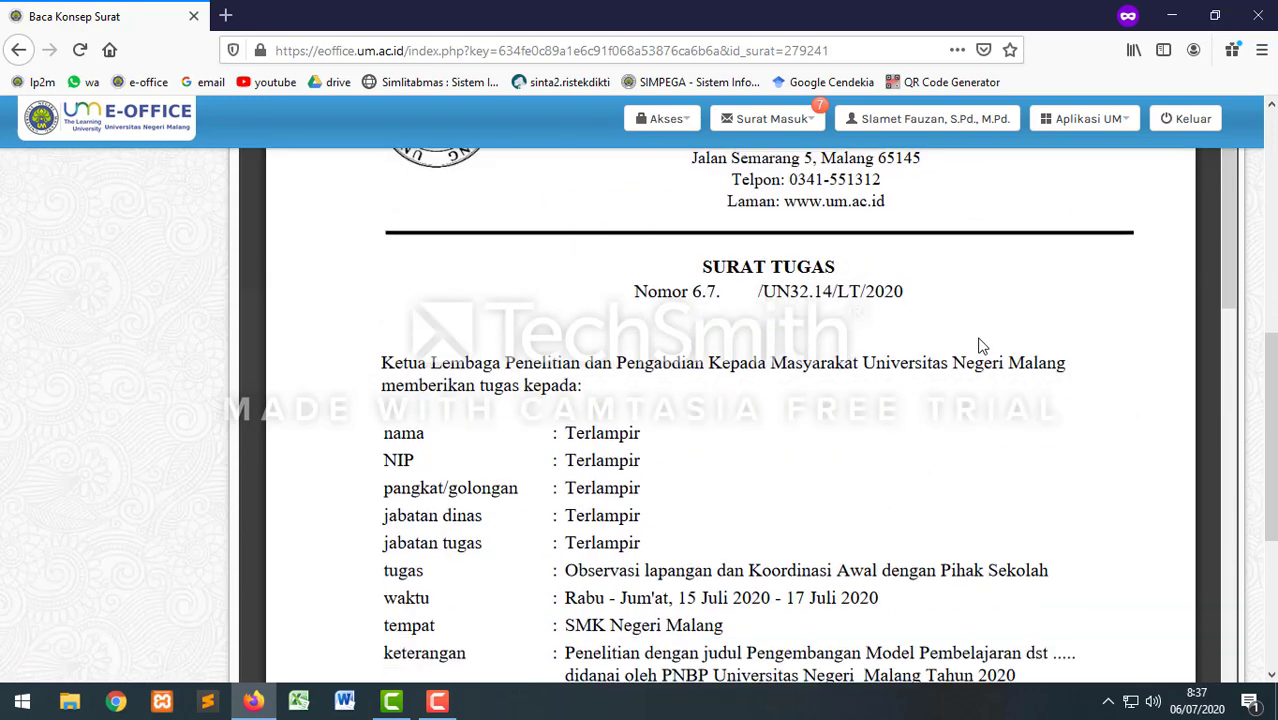
scroll(900, 427, up, 1)
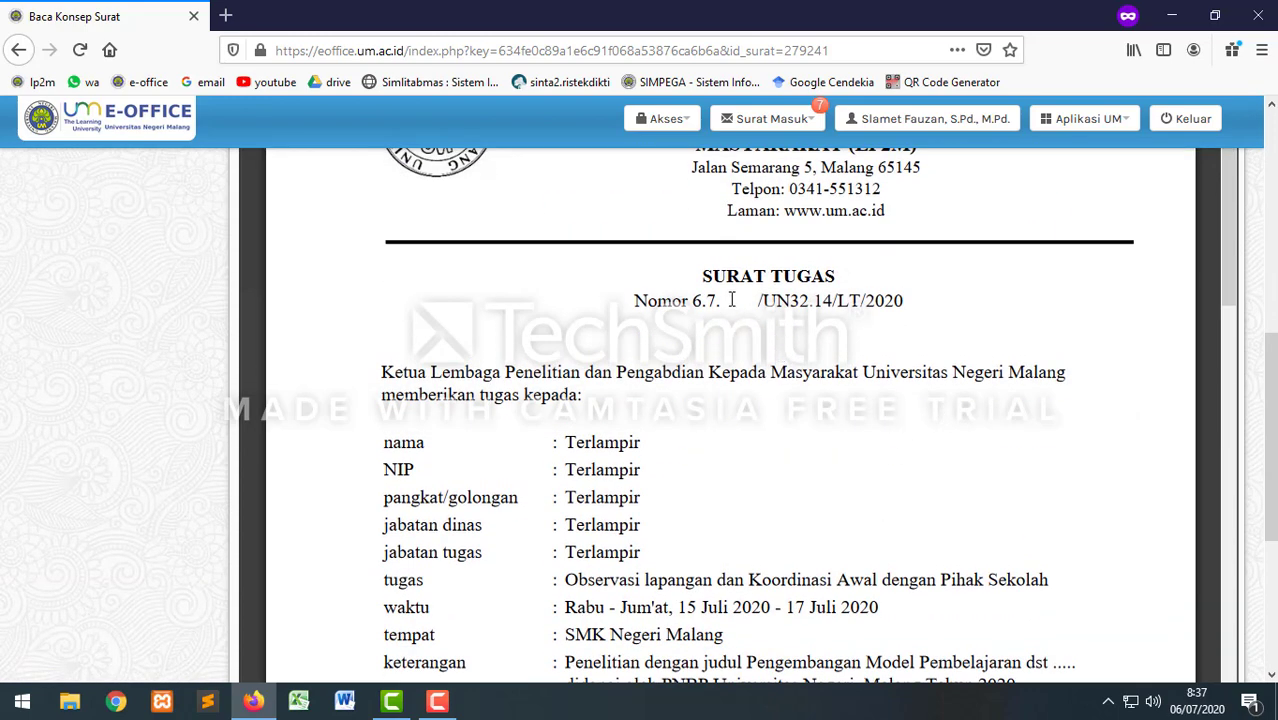
scroll(810, 390, up, 6)
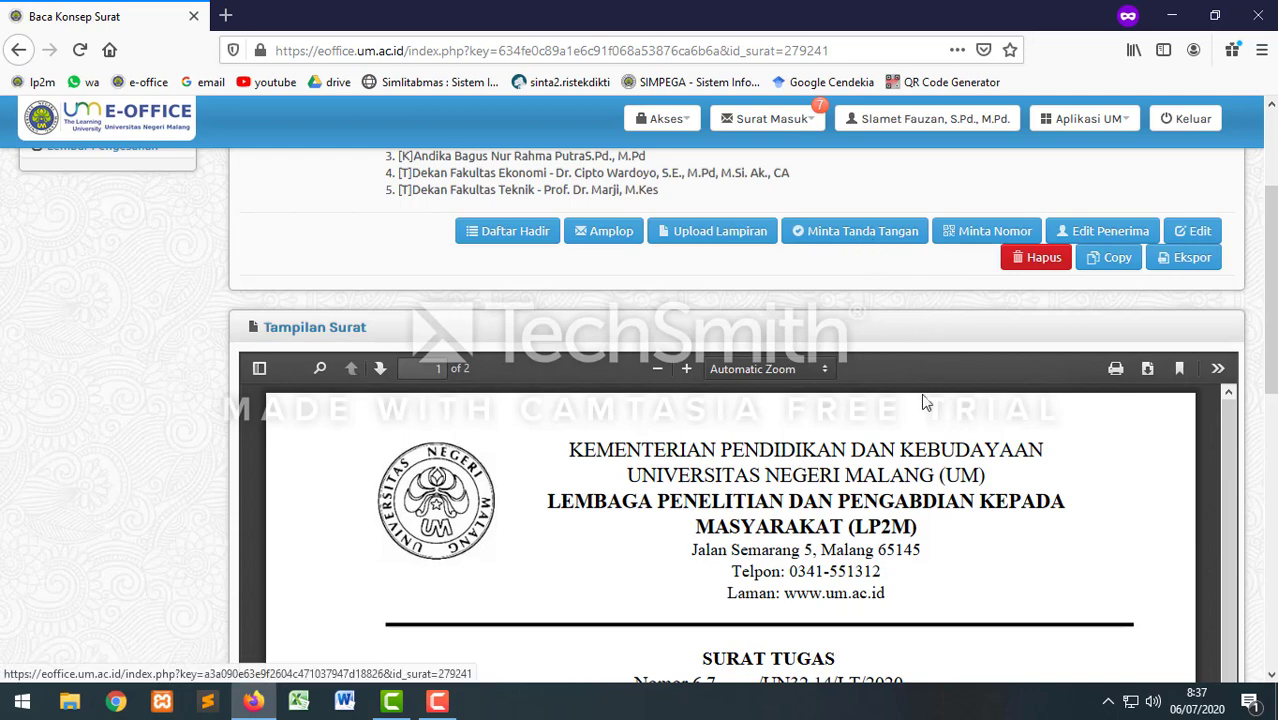
scroll(870, 450, down, 5)
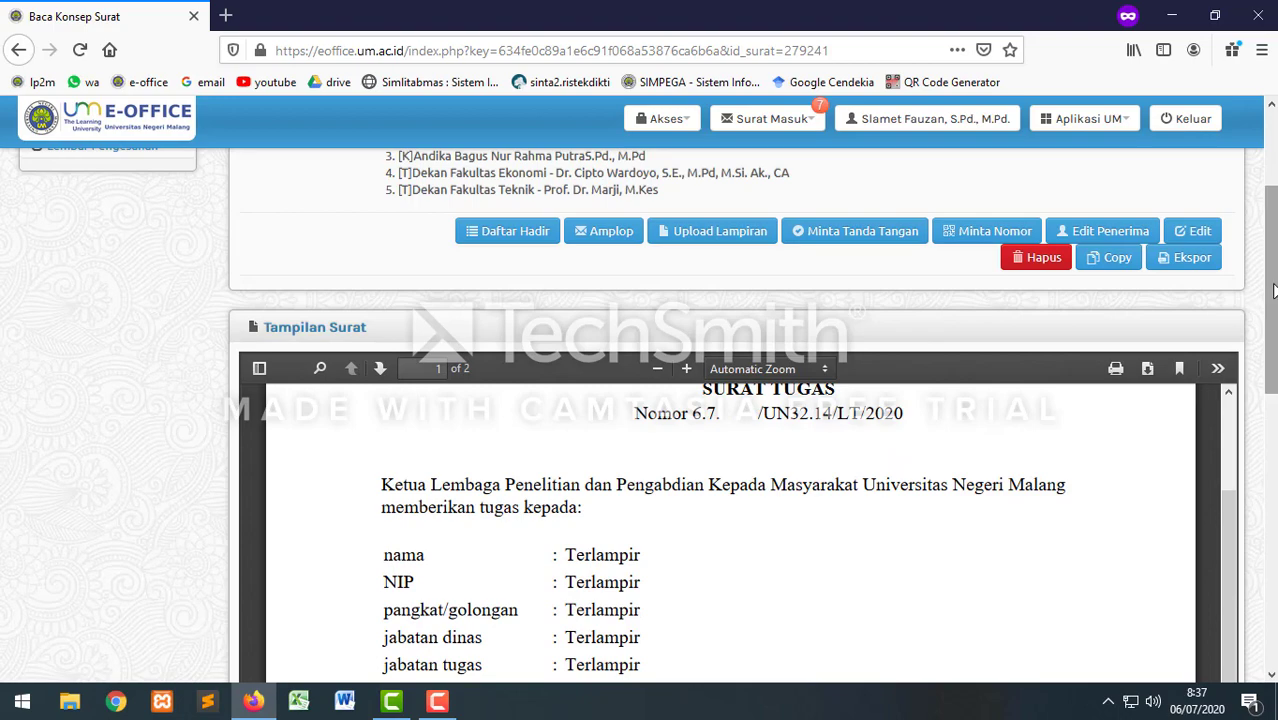
drag(1274, 305, 1212, 408)
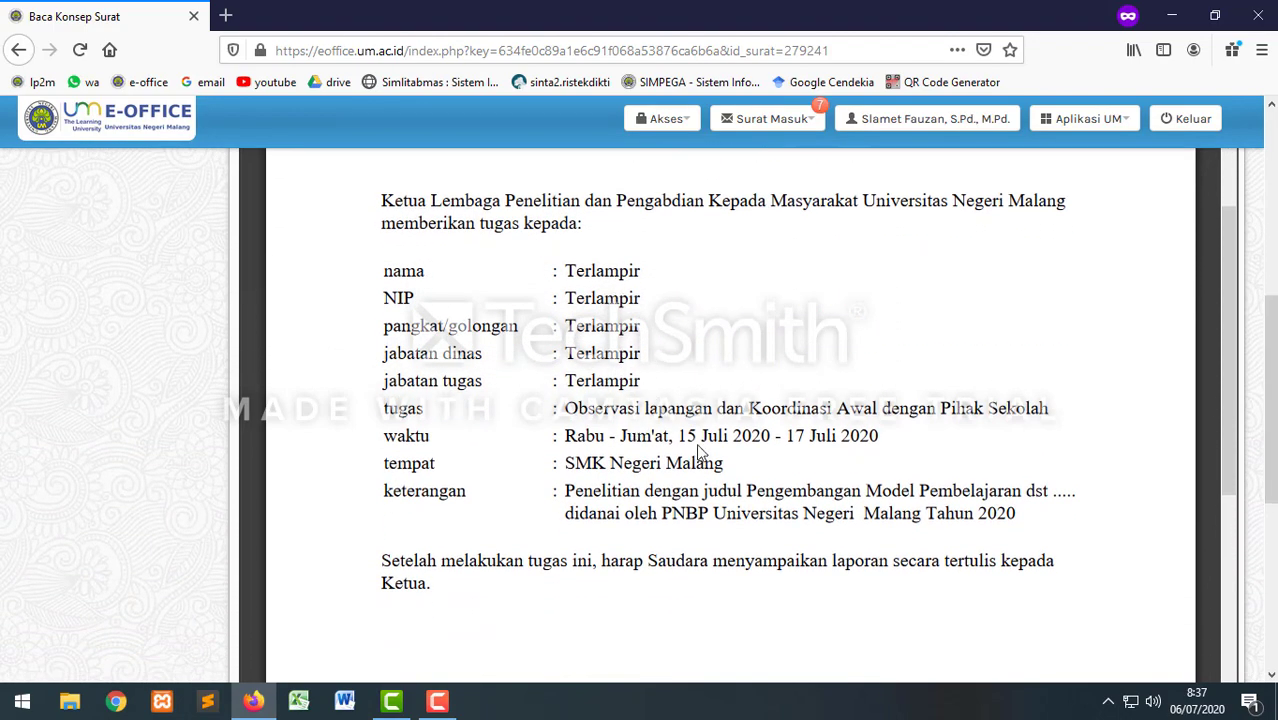
scroll(710, 432, down, 4)
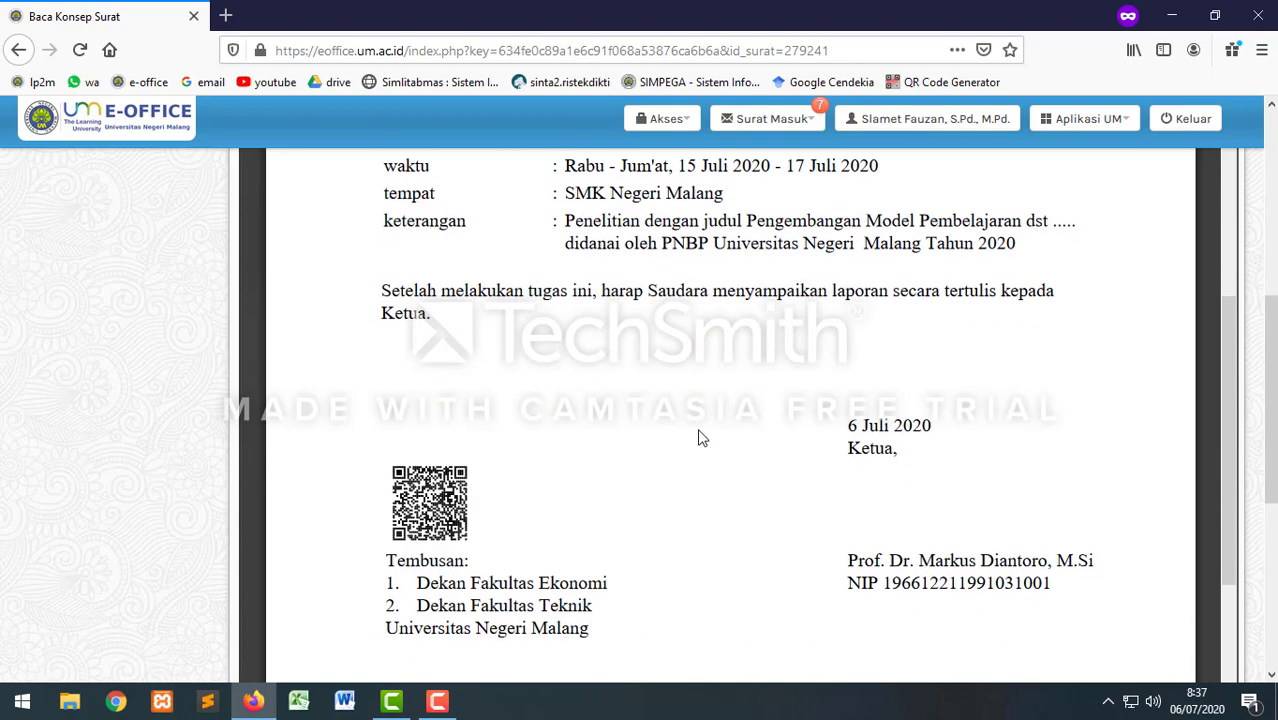
scroll(703, 433, down, 1)
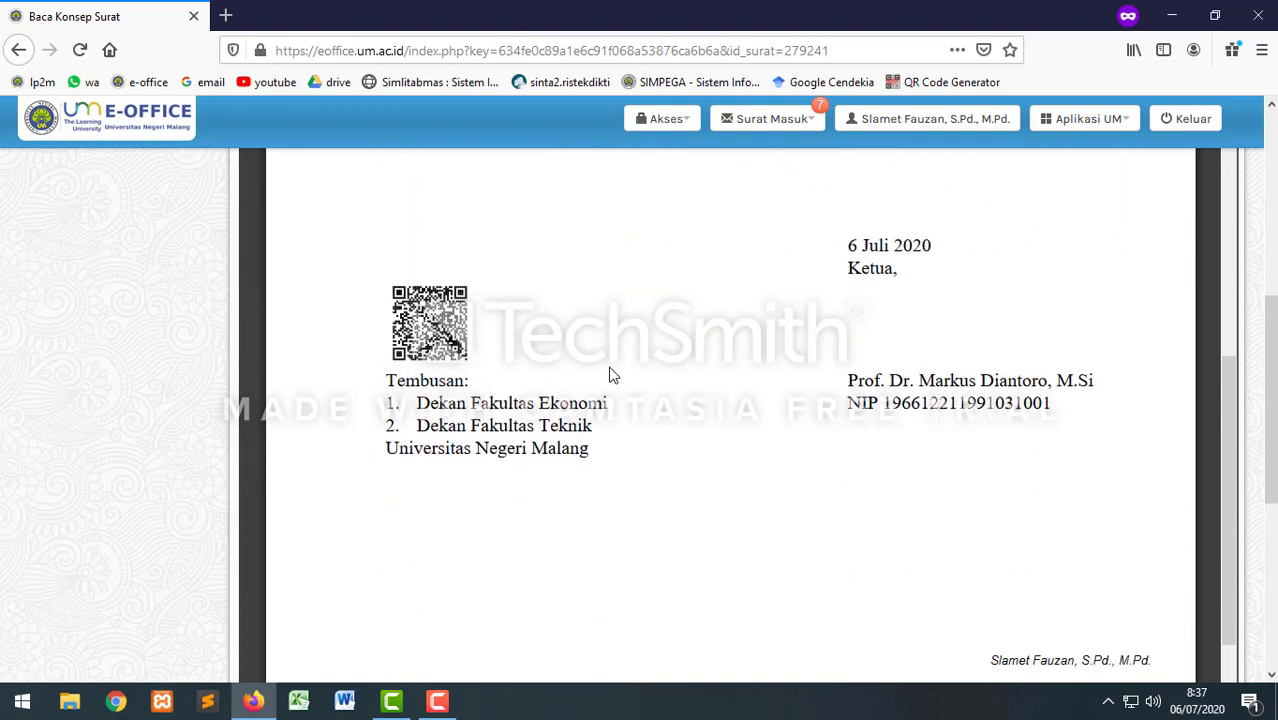
scroll(840, 385, up, 3)
scroll(838, 388, up, 1)
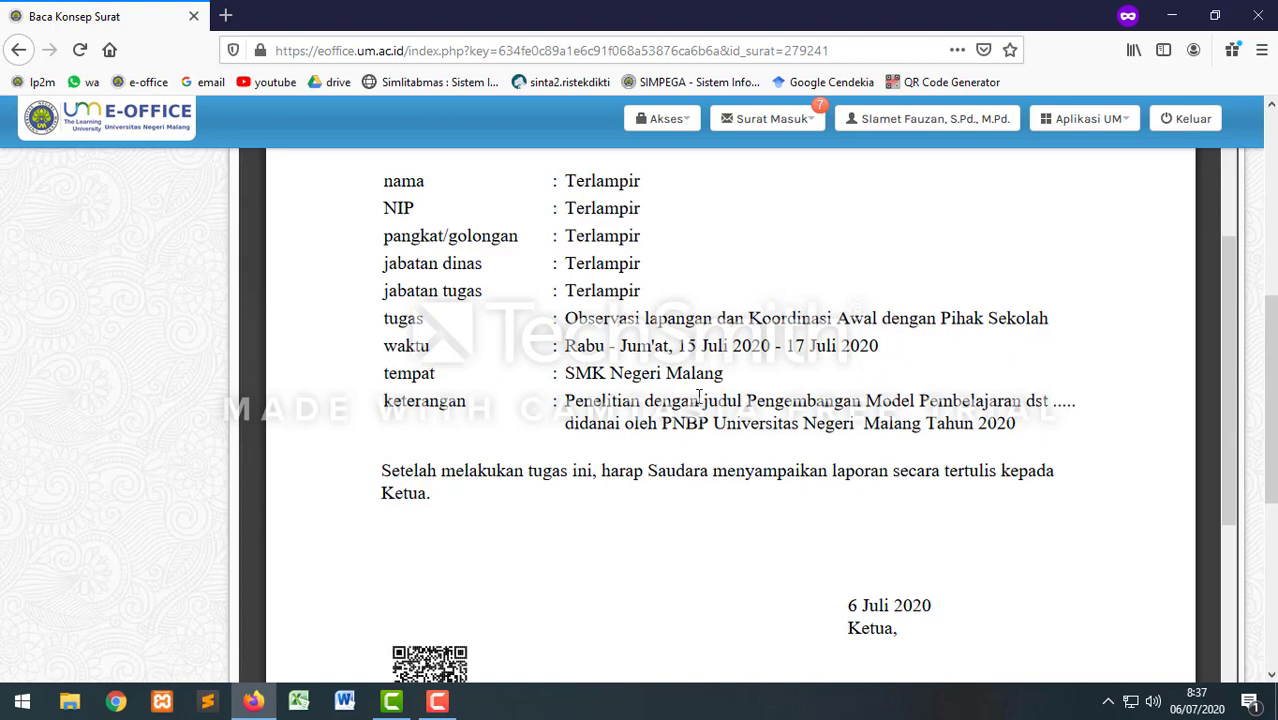
scroll(860, 390, up, 10)
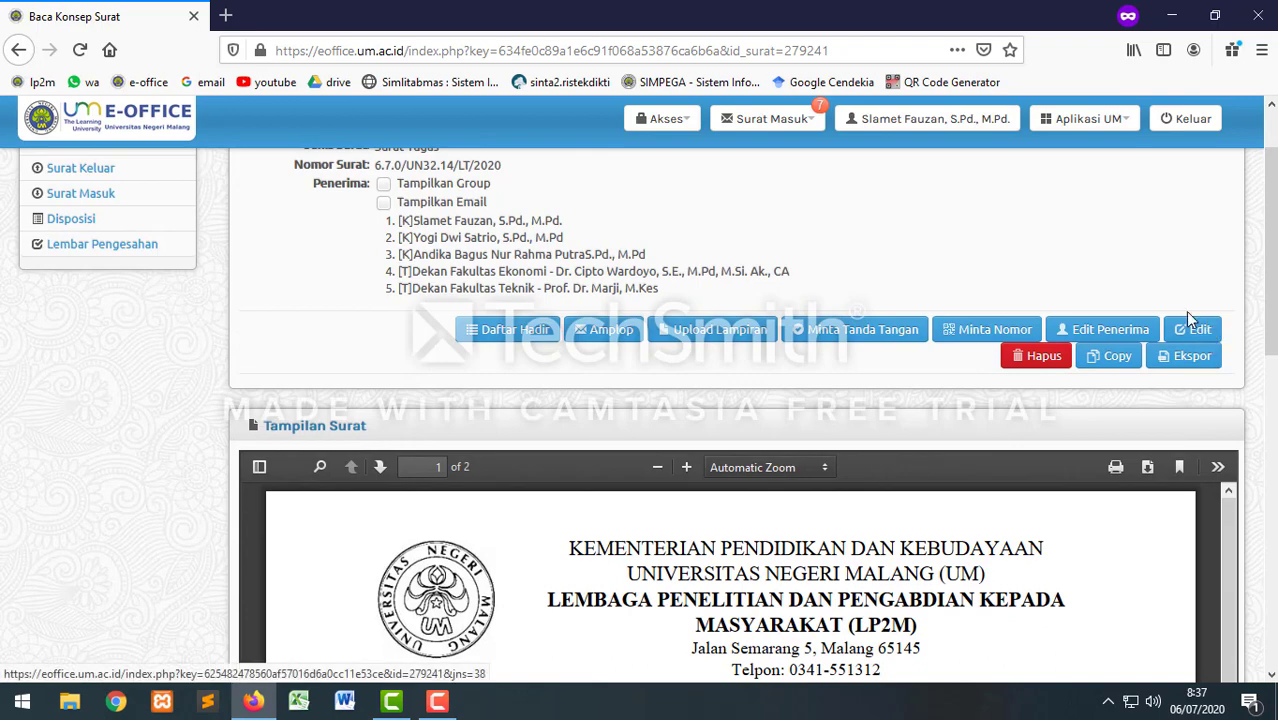
scroll(776, 460, down, 3)
scroll(776, 462, down, 3)
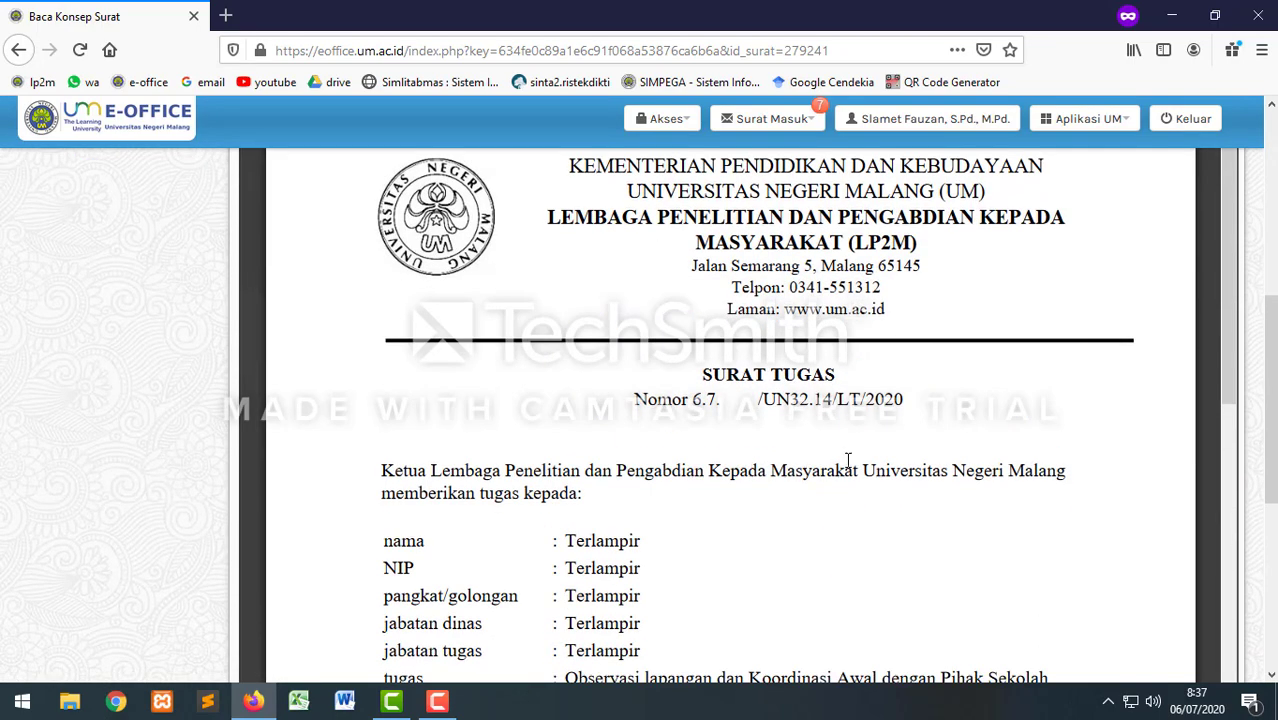
scroll(698, 475, up, 5)
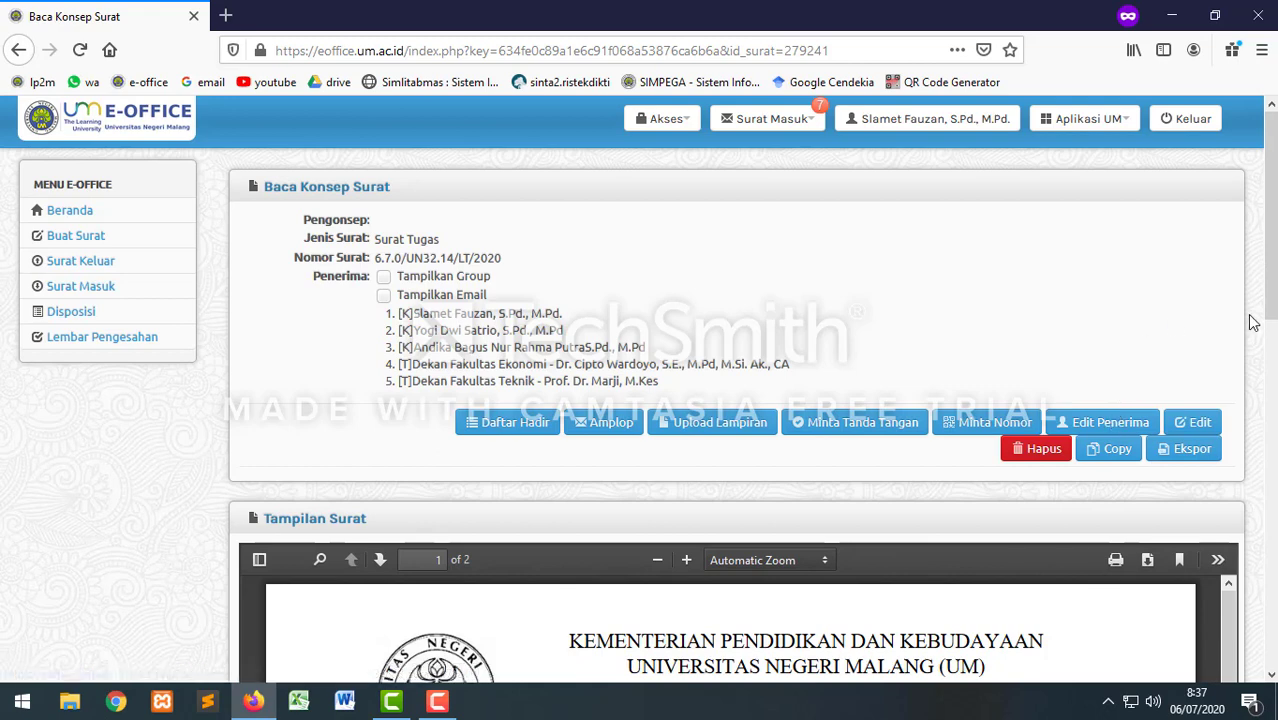
Step: Move the third assignee above the second and assign duties Ketua, Anggota 1, Anggota 2
click(1105, 428)
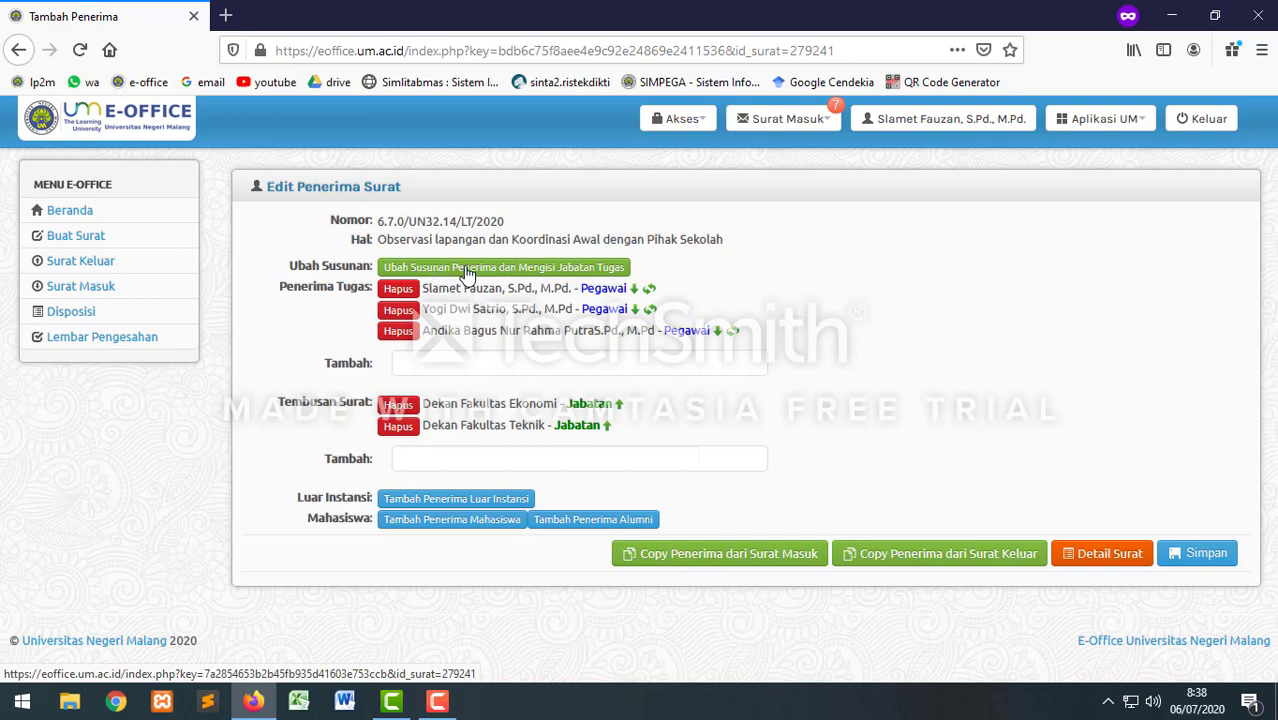
click(490, 268)
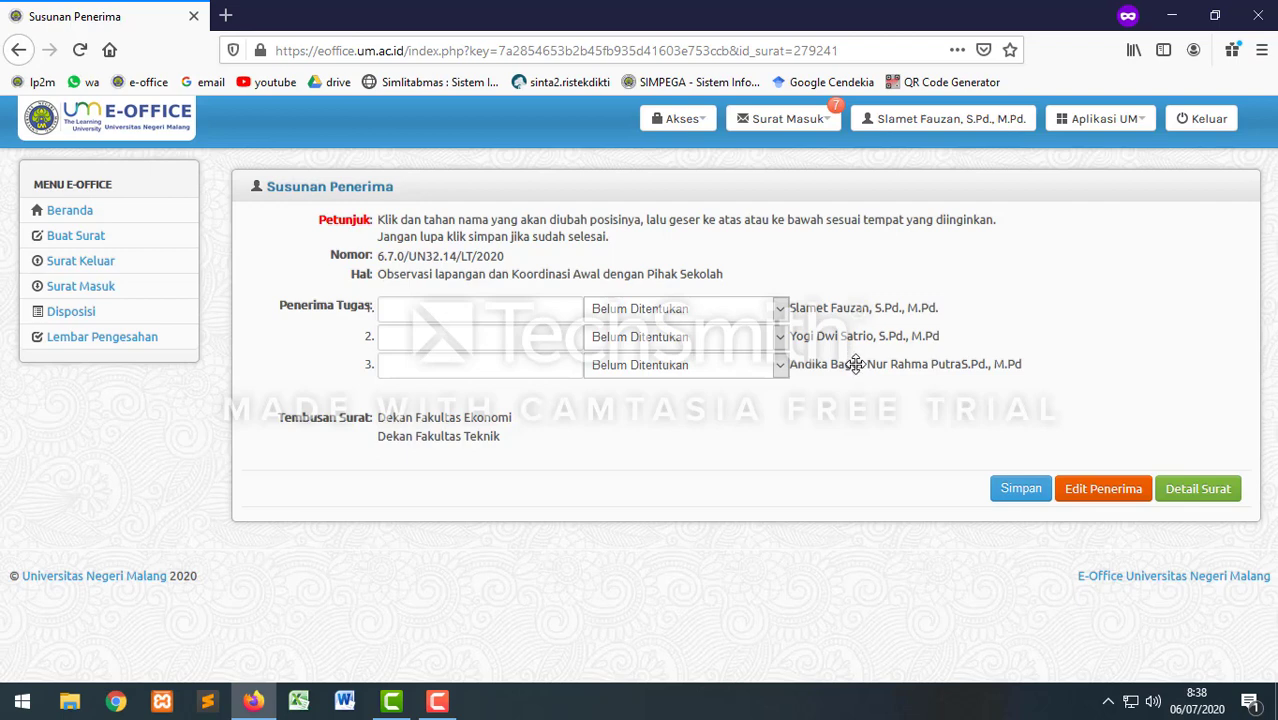
drag(855, 364, 856, 330)
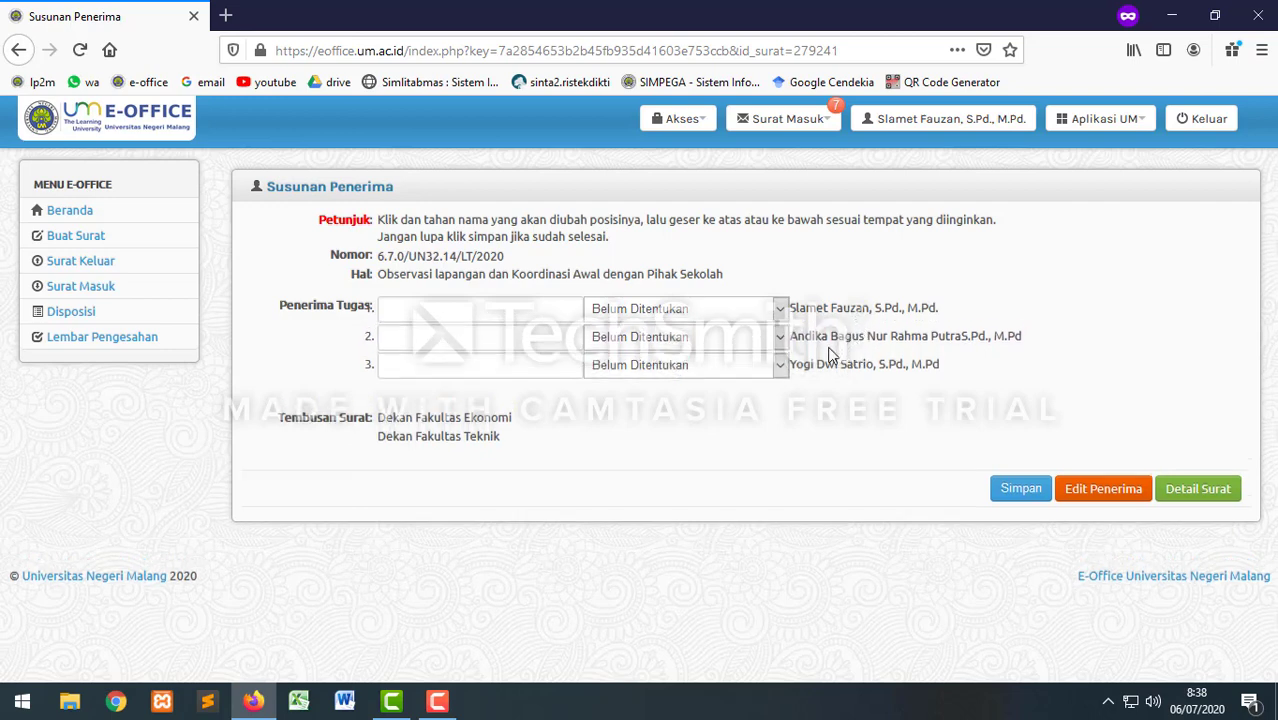
click(435, 308)
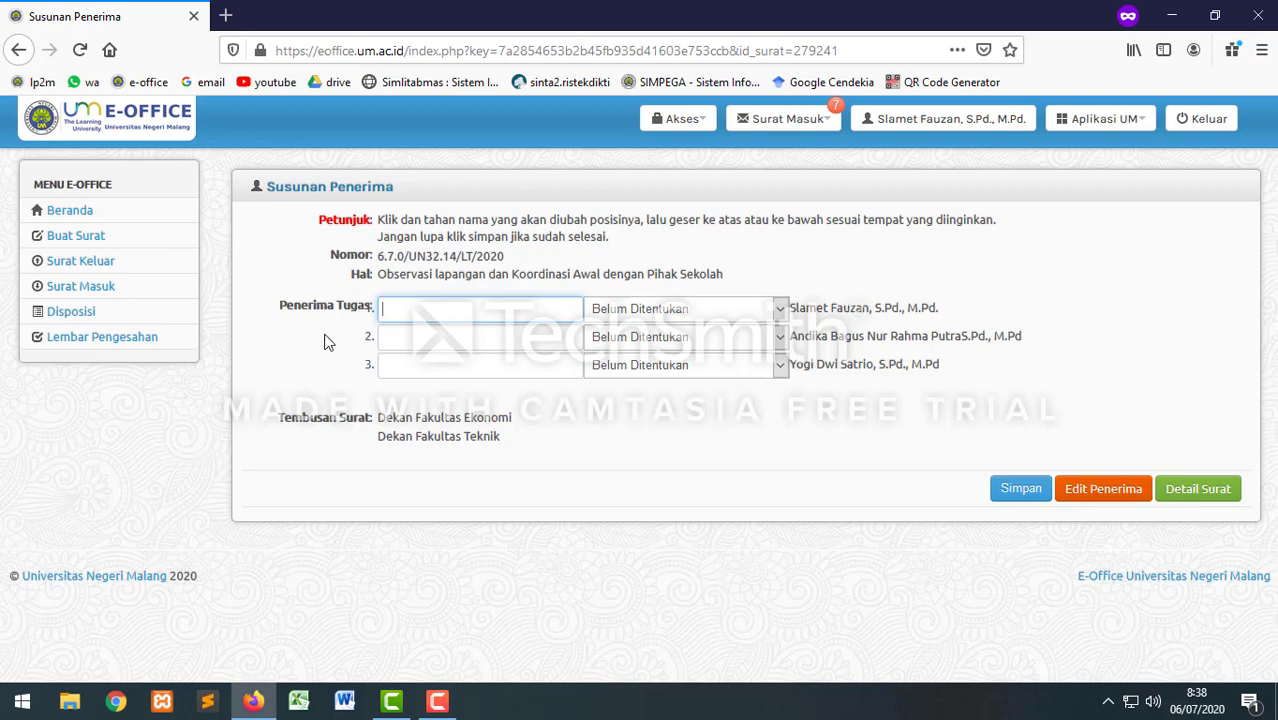
text(Ketua)
click(421, 342)
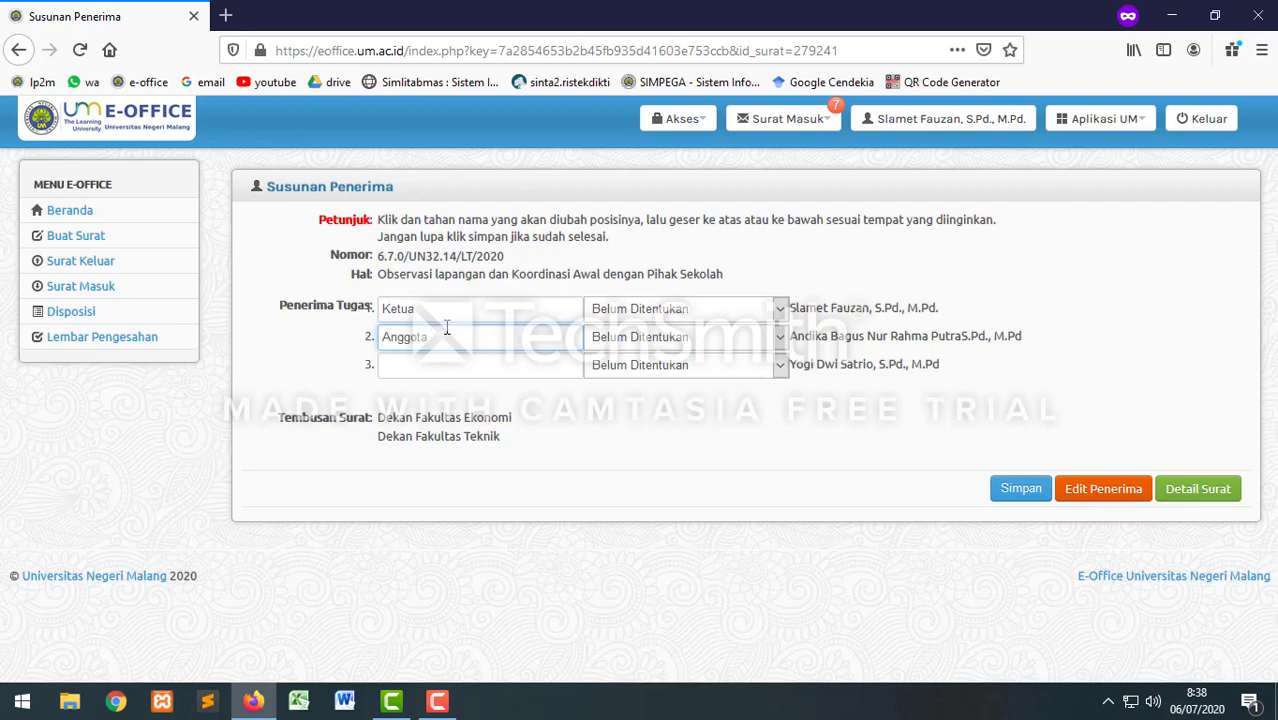
click(420, 370)
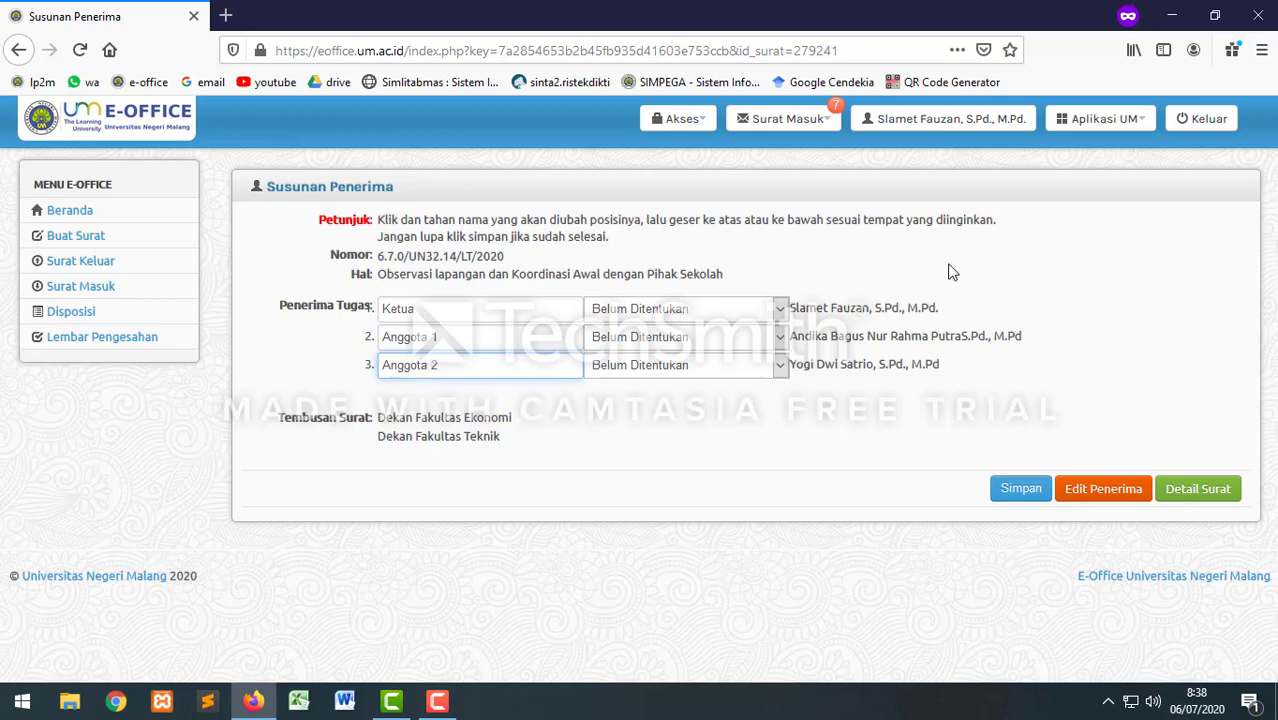
click(1021, 487)
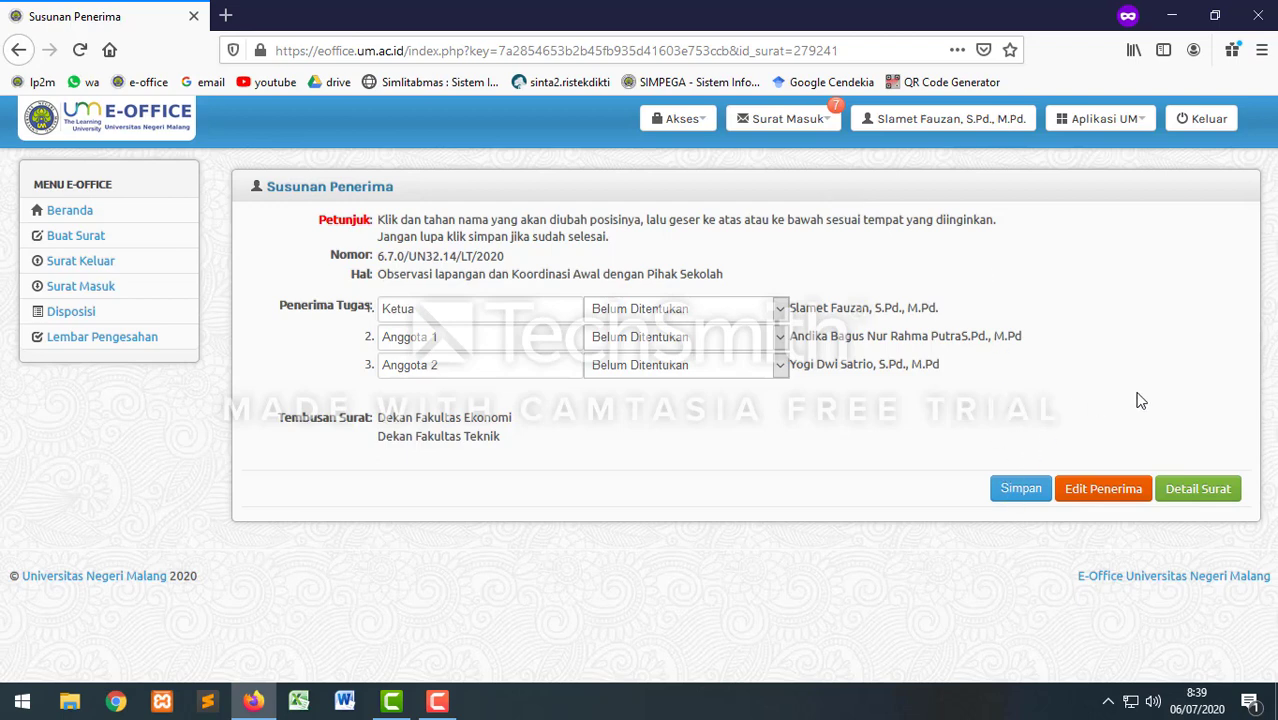
Step: Open Detail Surat and review the preview's page 2 duties table (Ketua, Anggota 1, Anggota 2)
click(1204, 492)
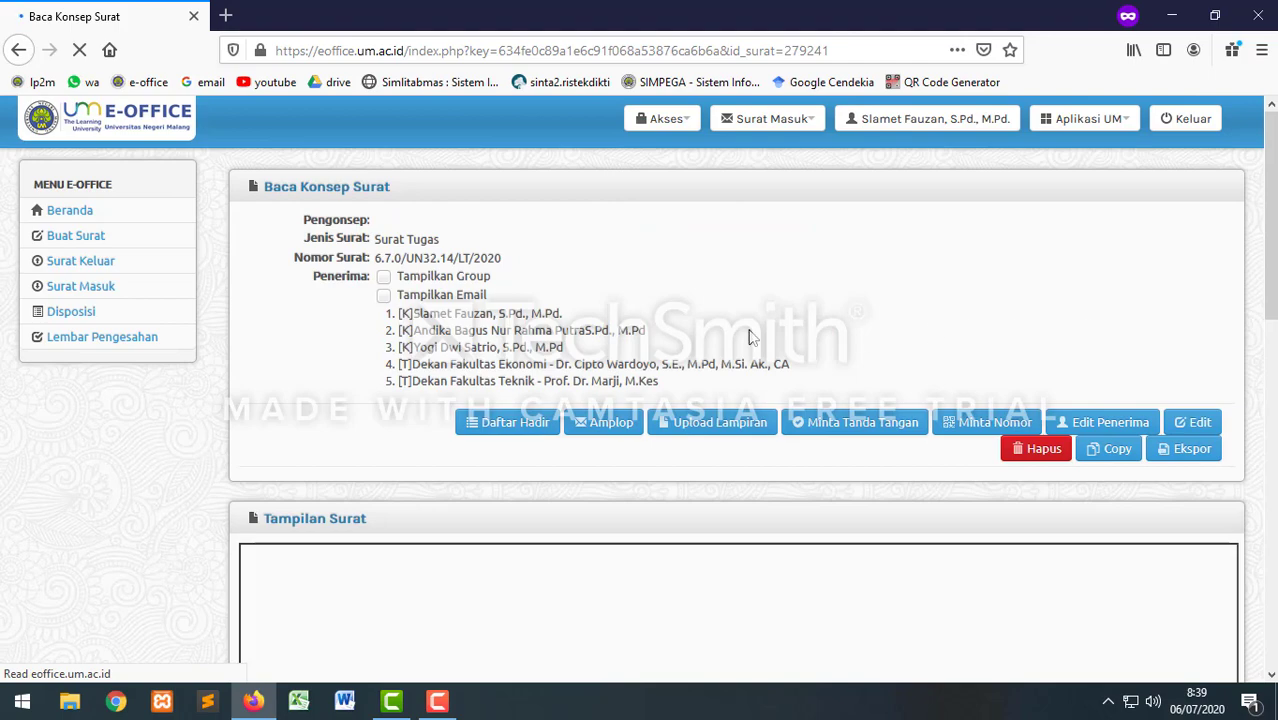
scroll(648, 432, down, 3)
scroll(660, 435, down, 3)
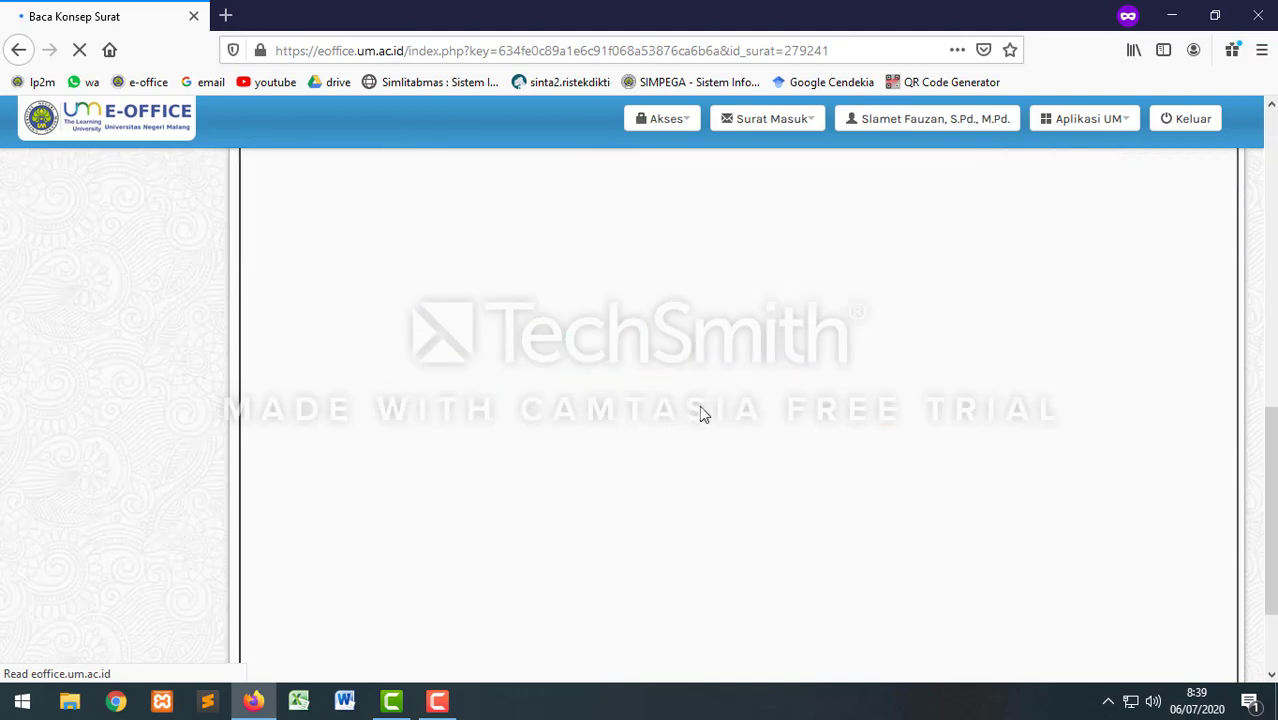
scroll(704, 411, up, 3)
scroll(704, 411, up, 4)
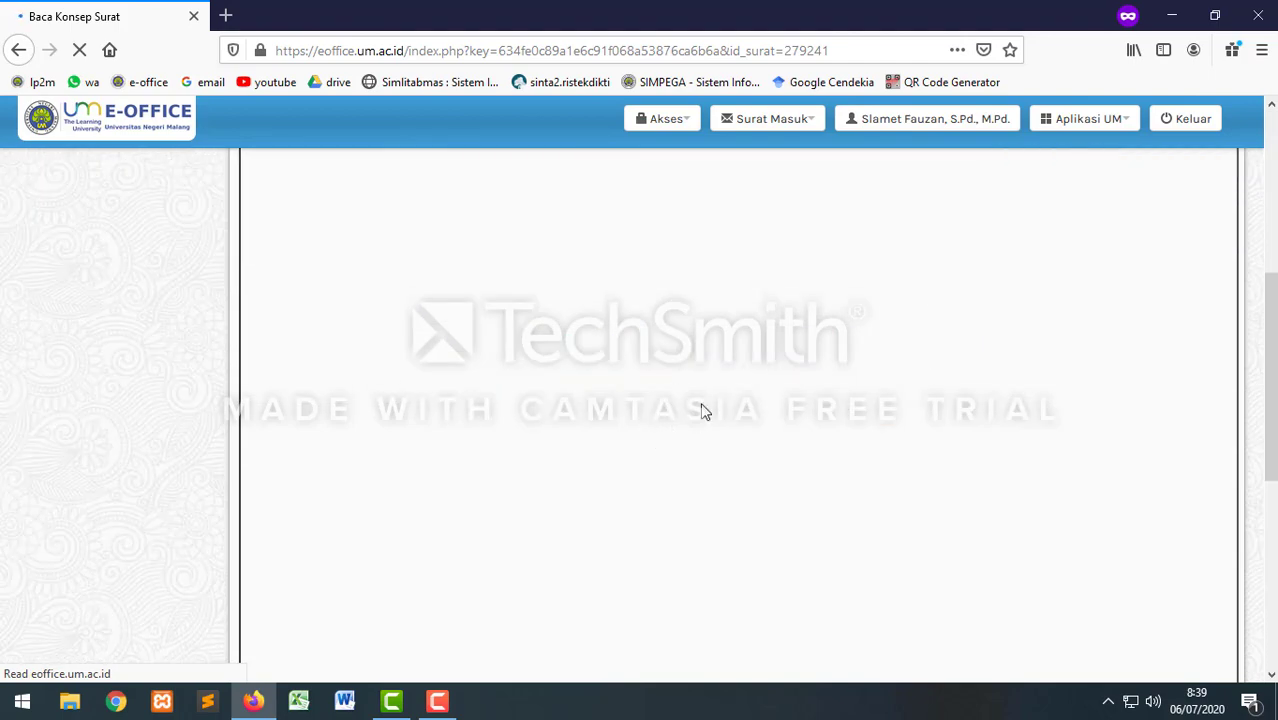
scroll(755, 424, down, 3)
scroll(756, 430, down, 10)
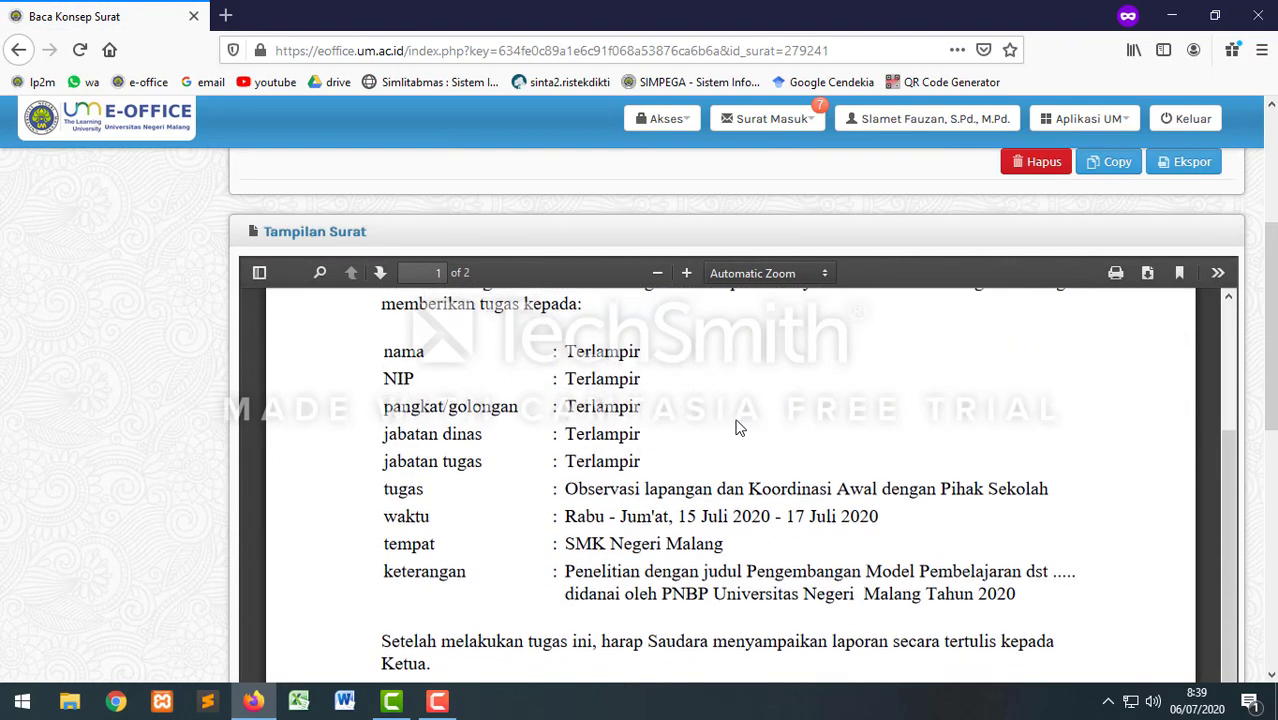
scroll(764, 428, up, 5)
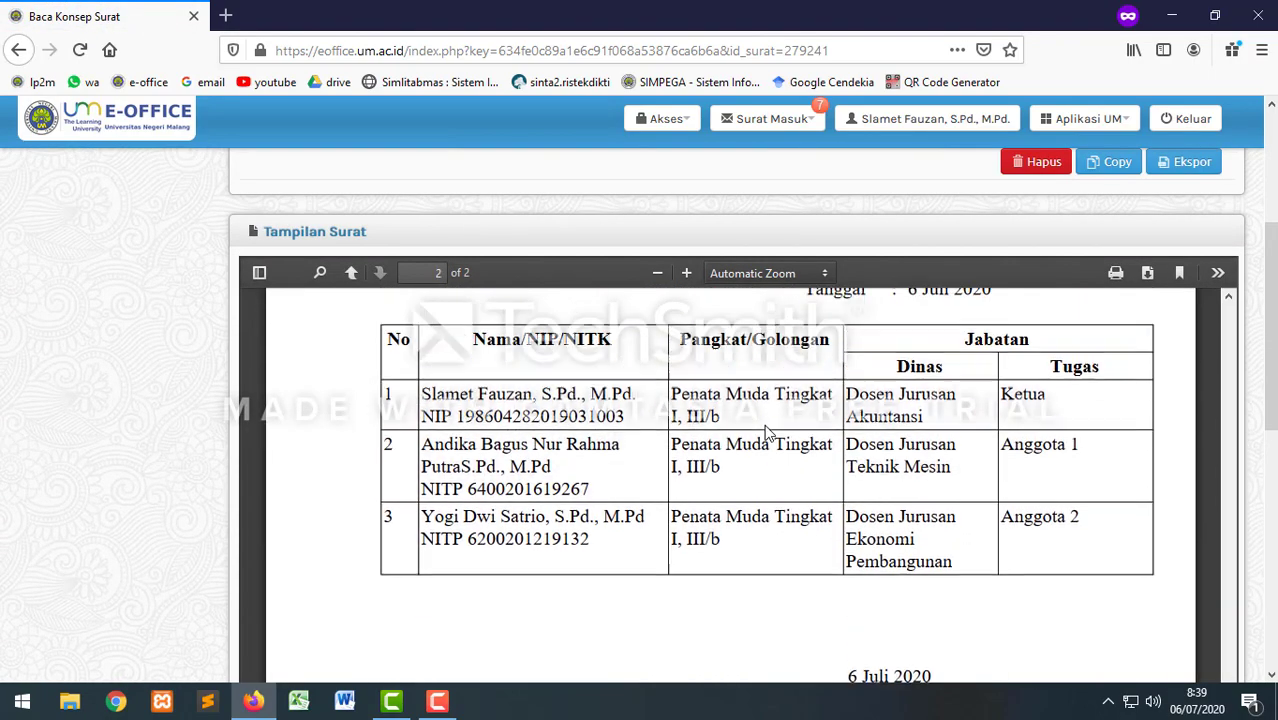
scroll(756, 398, down, 2)
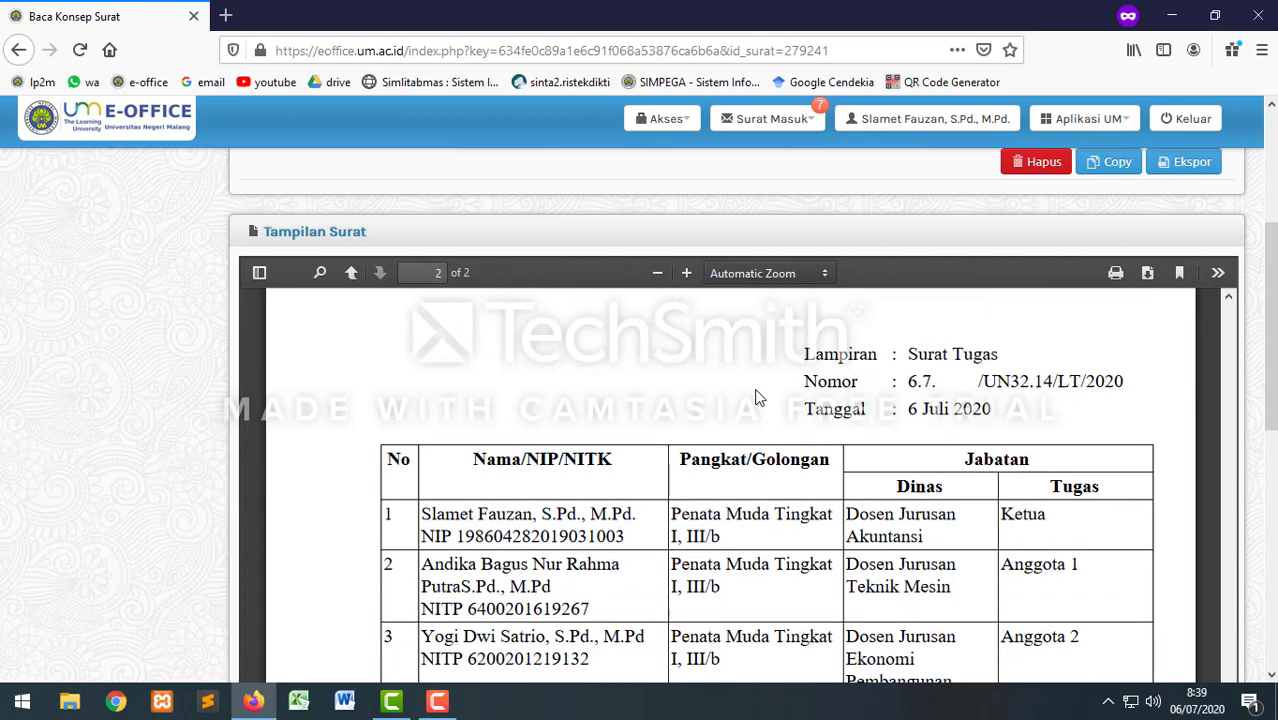
scroll(769, 476, down, 2)
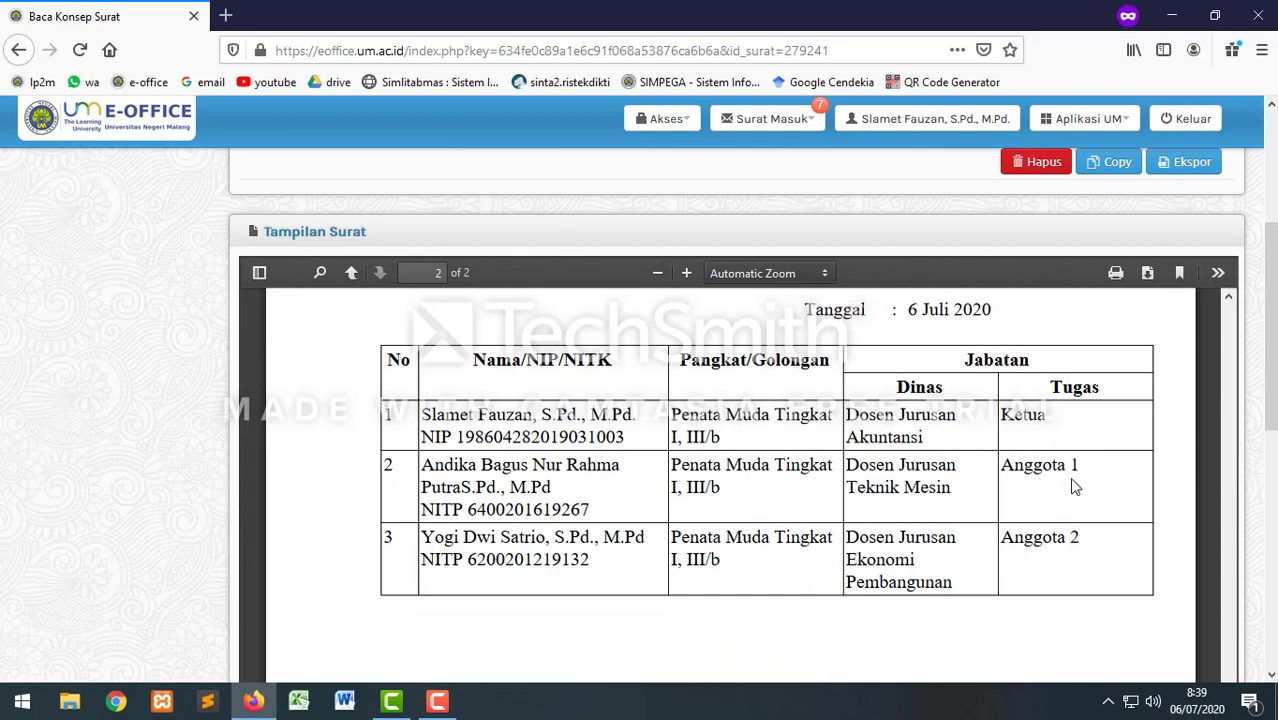
scroll(1056, 545, down, 3)
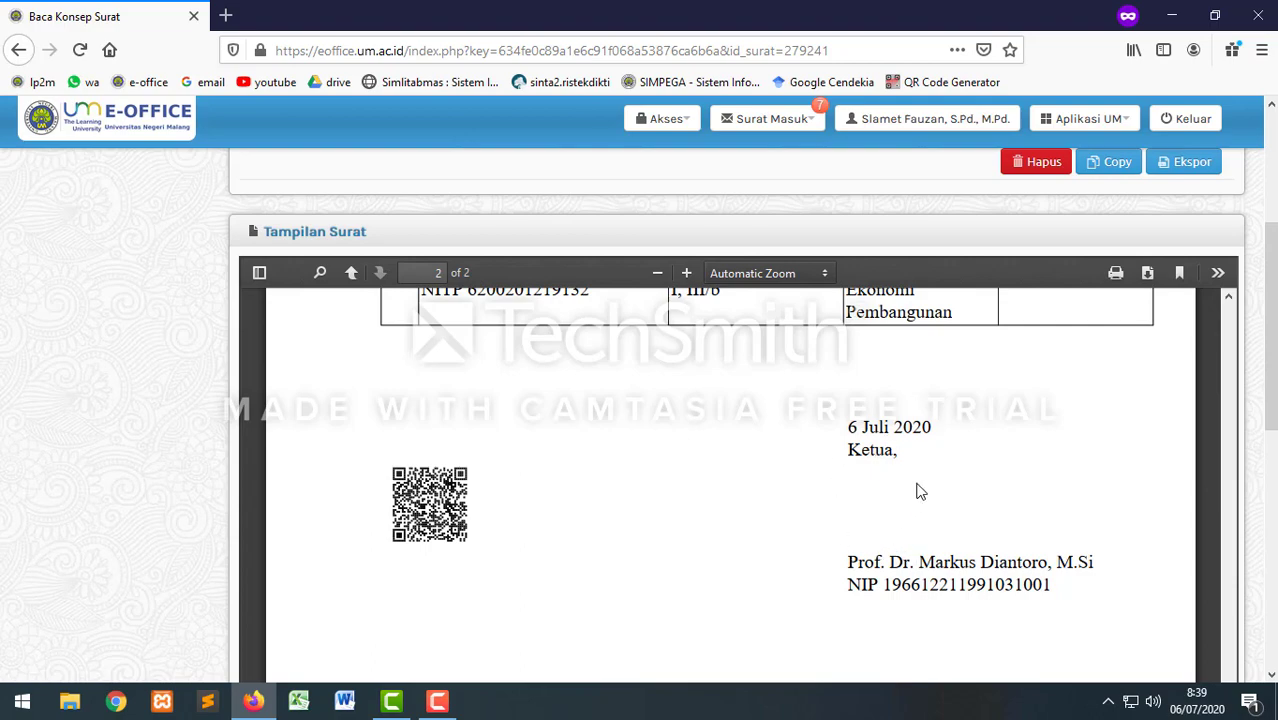
scroll(887, 462, up, 10)
drag(1270, 410, 1262, 327)
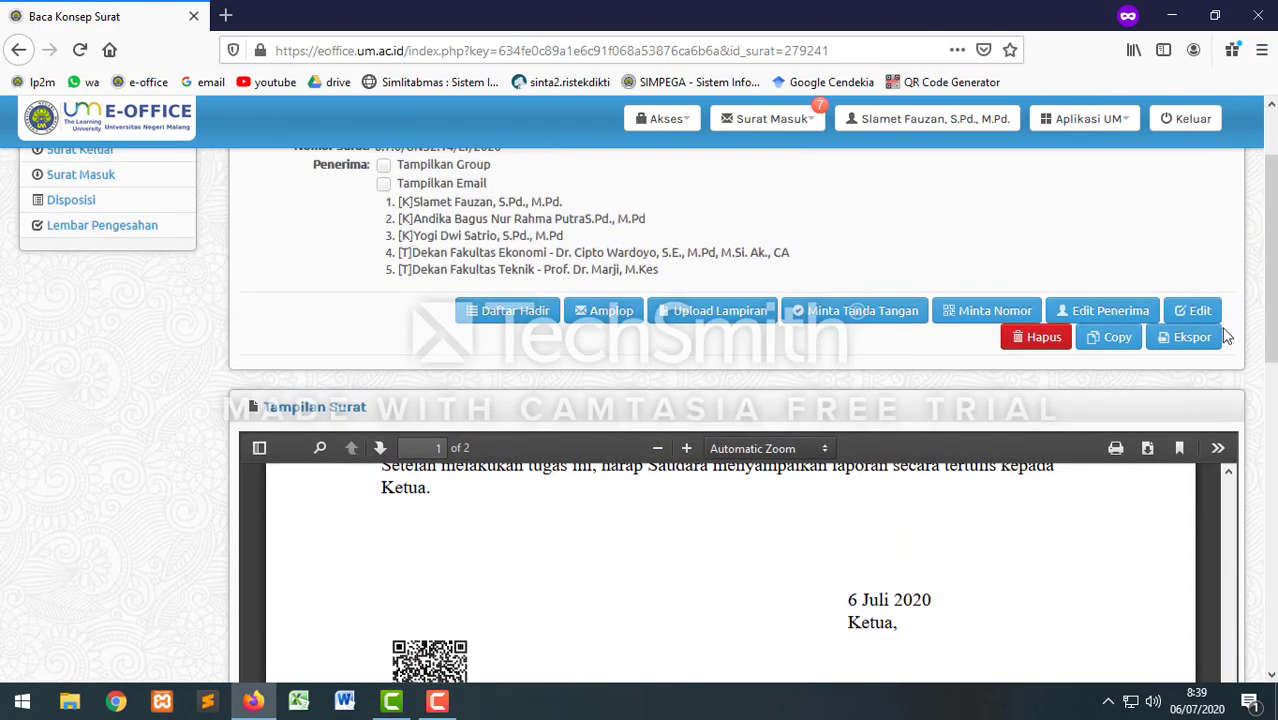
Step: Request the official's signature on the Surat Tugas and confirm sending it with Kirim
click(837, 312)
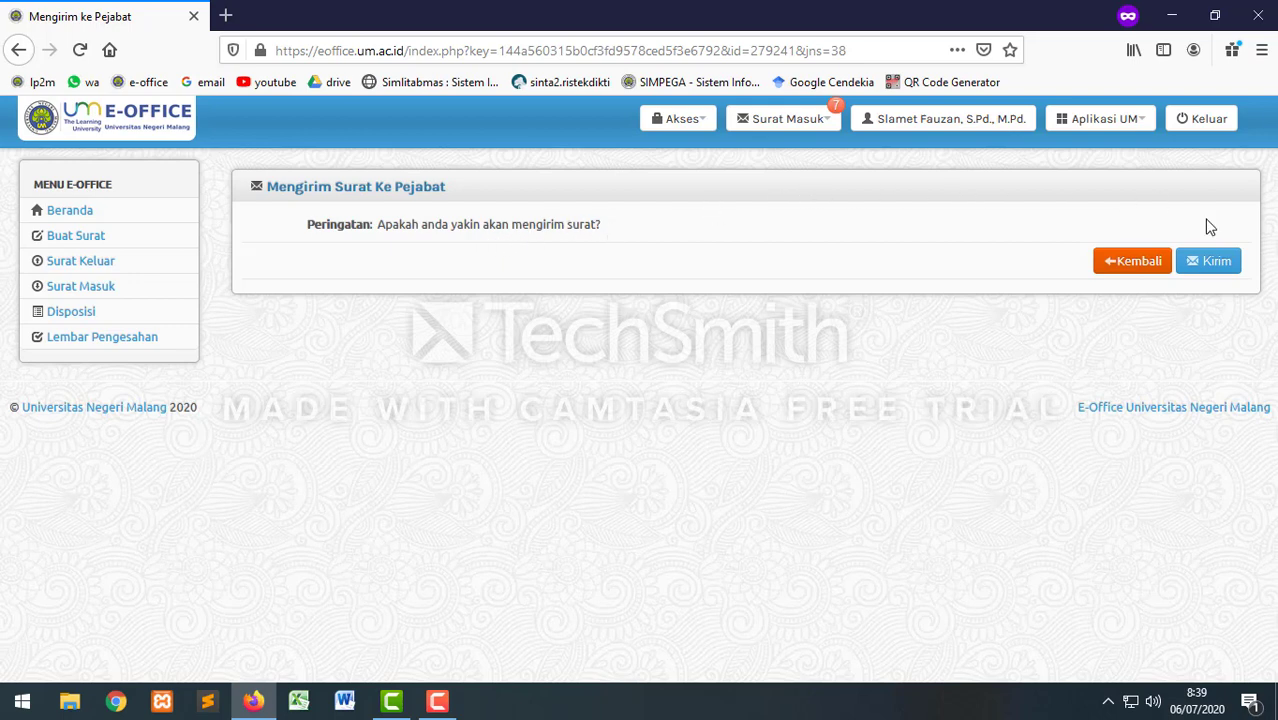
click(1218, 263)
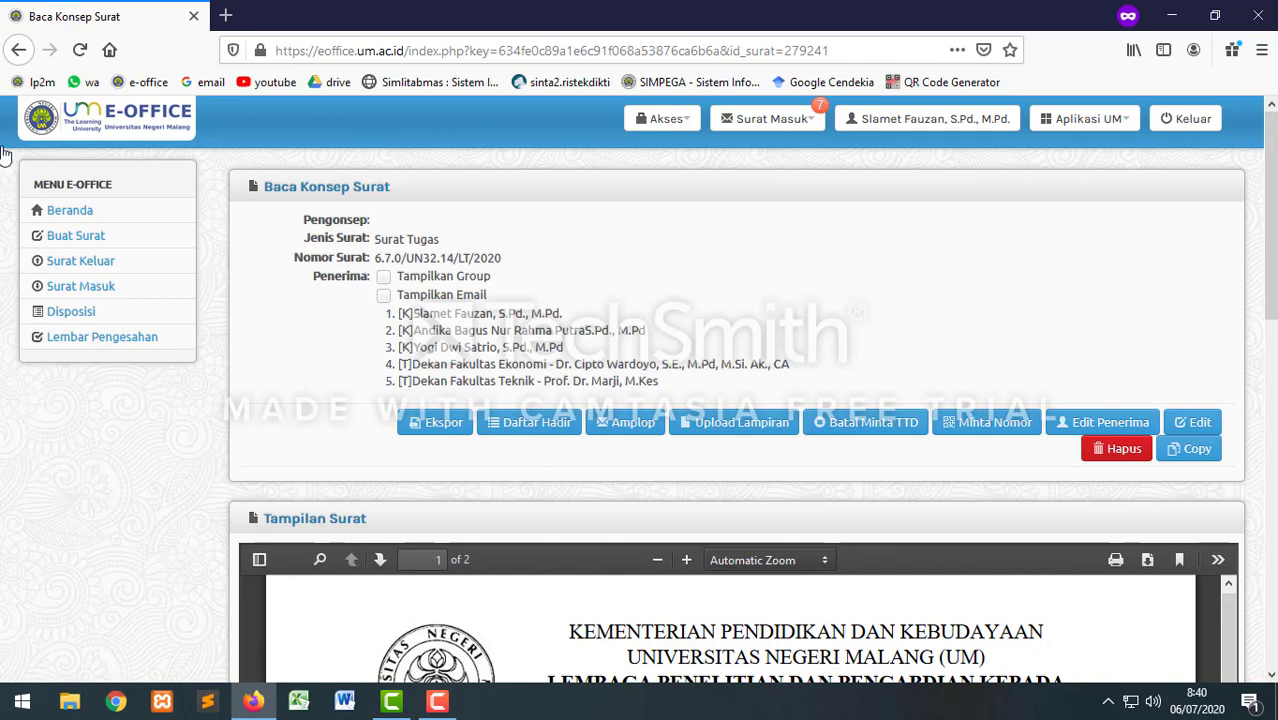
click(78, 268)
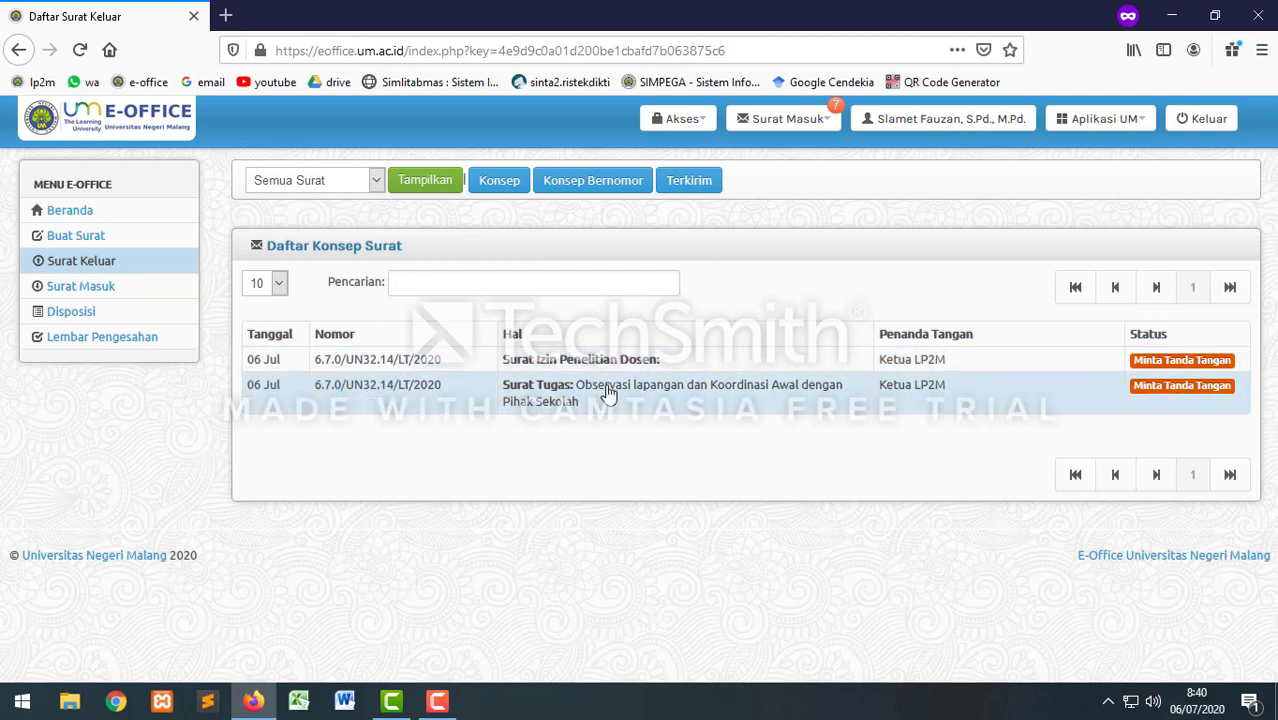
click(608, 392)
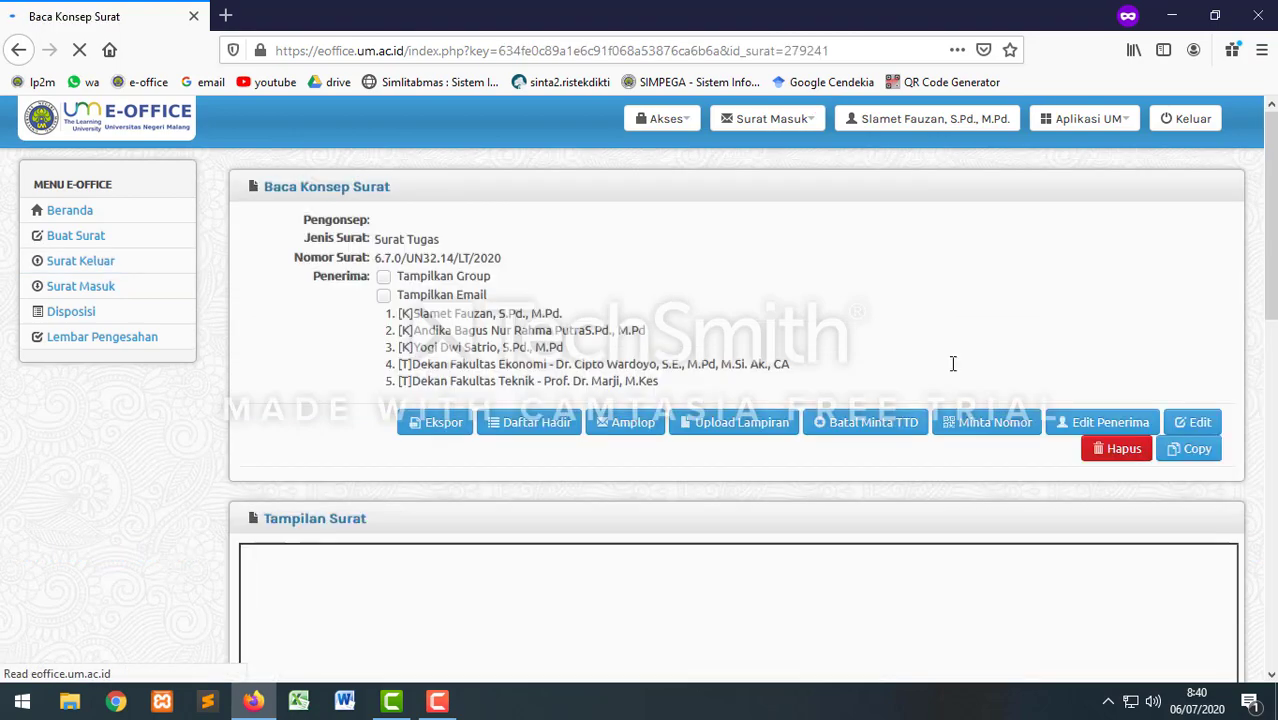
scroll(1098, 394, down, 3)
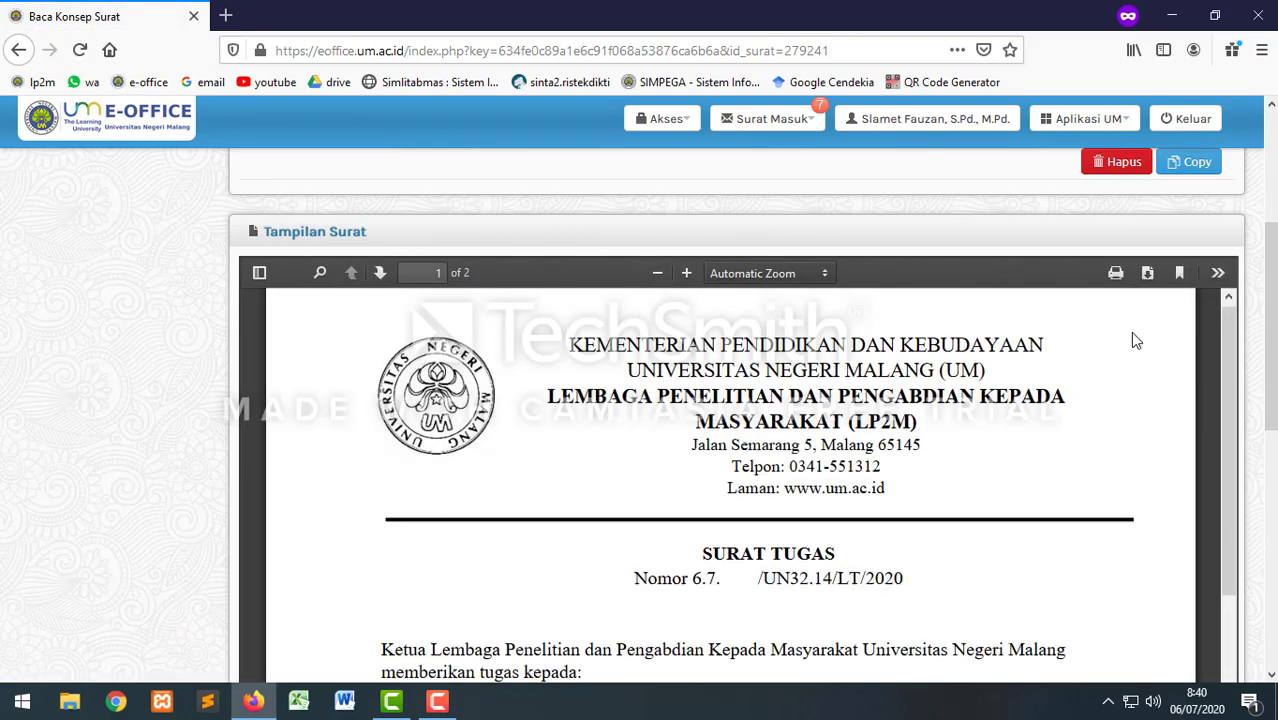
click(1116, 275)
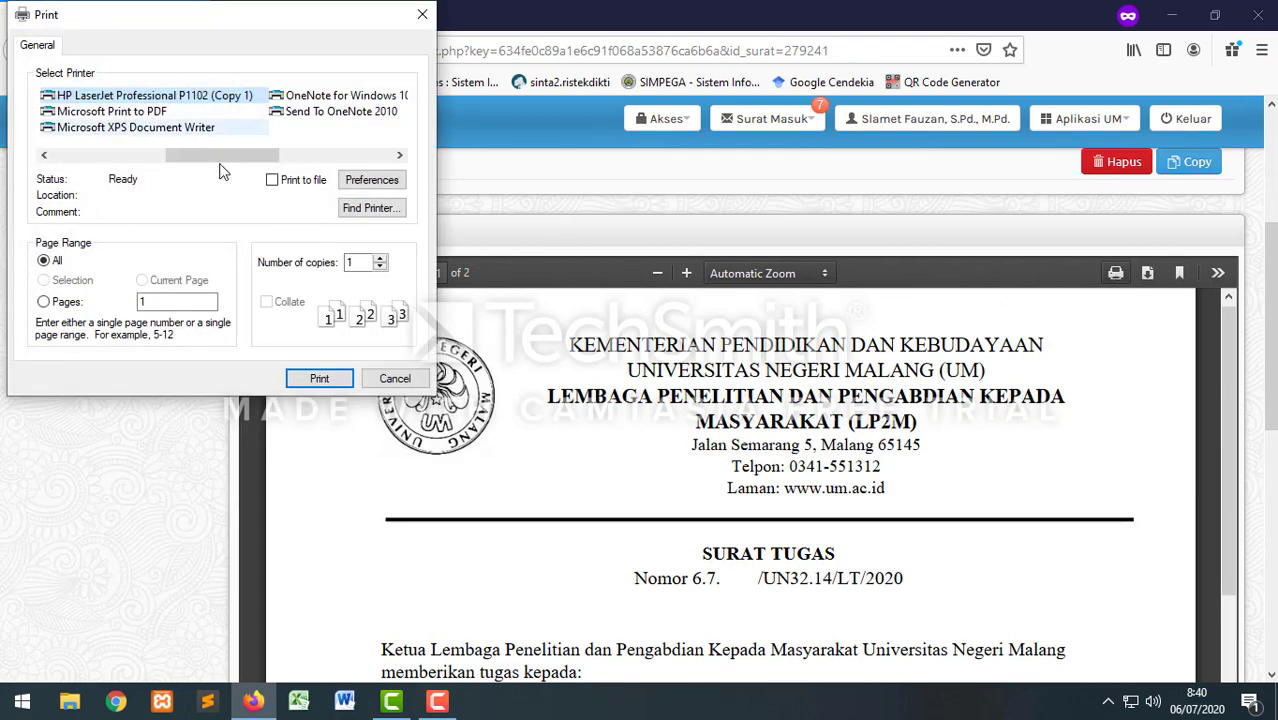
click(395, 378)
scroll(128, 200, up, 5)
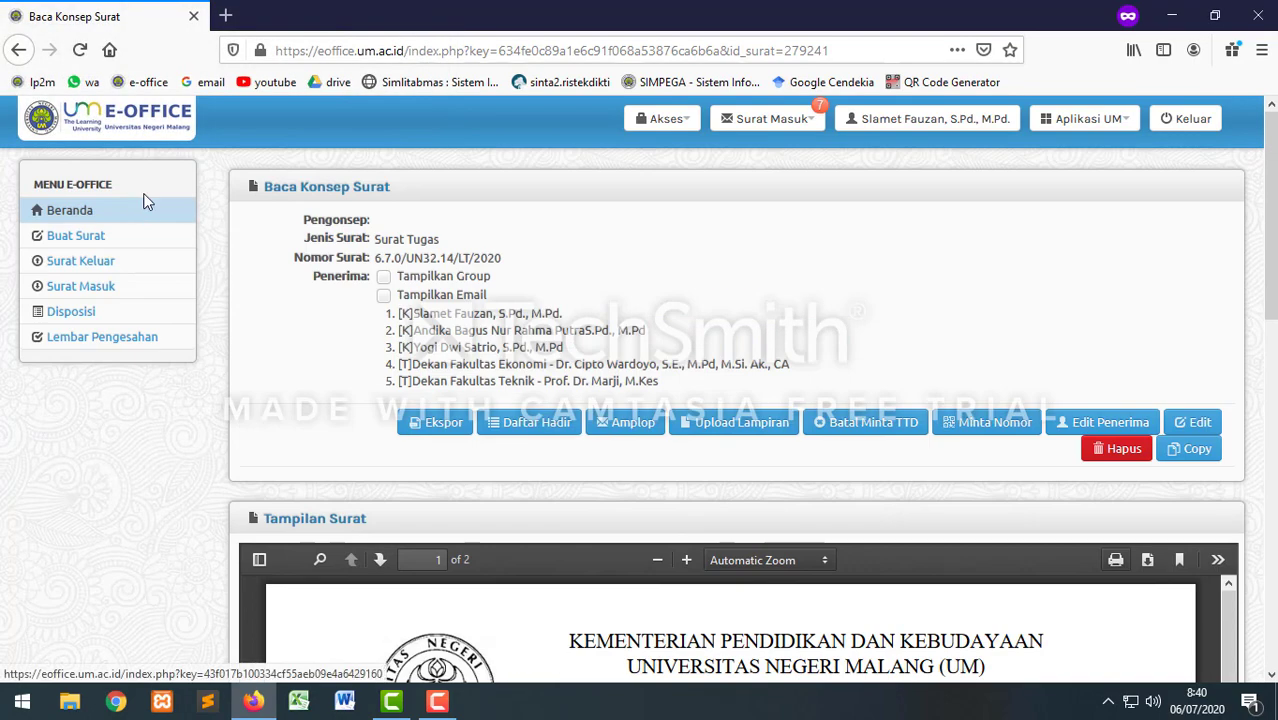
Step: Start a new letter and choose the Surat Undangan type on the Pilih Jenis Surat page
click(110, 237)
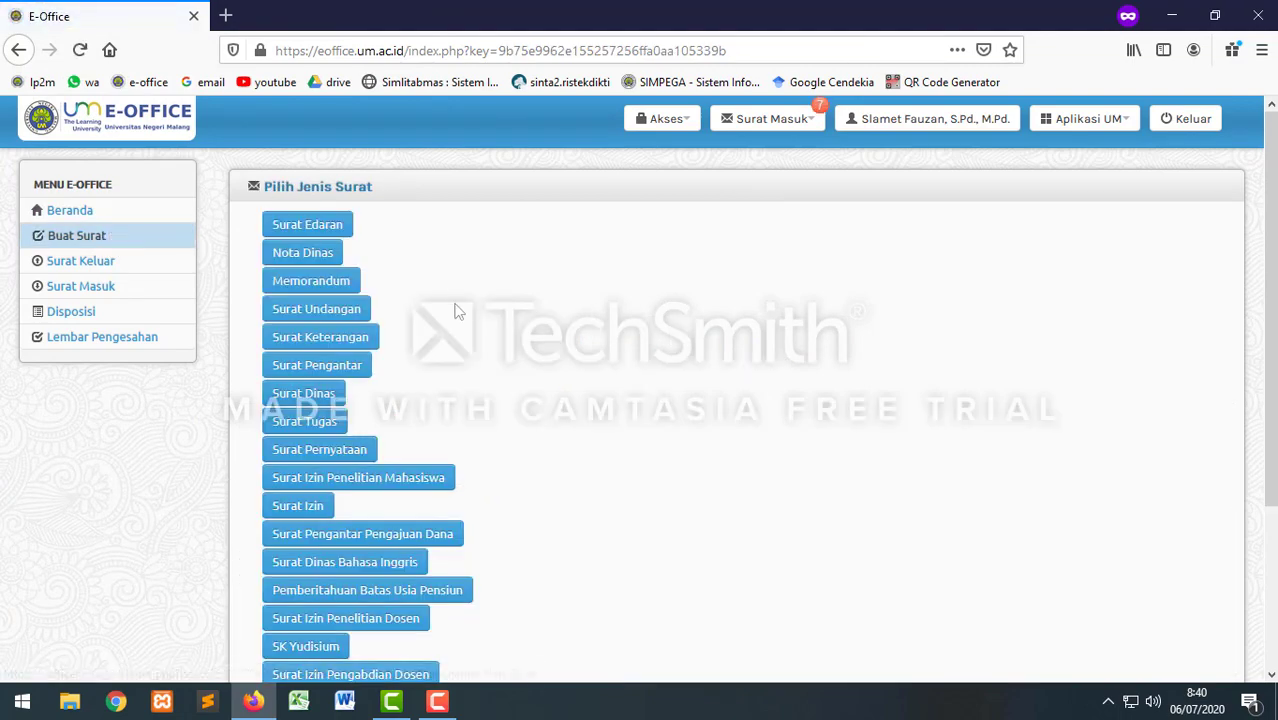
scroll(475, 345, down, 3)
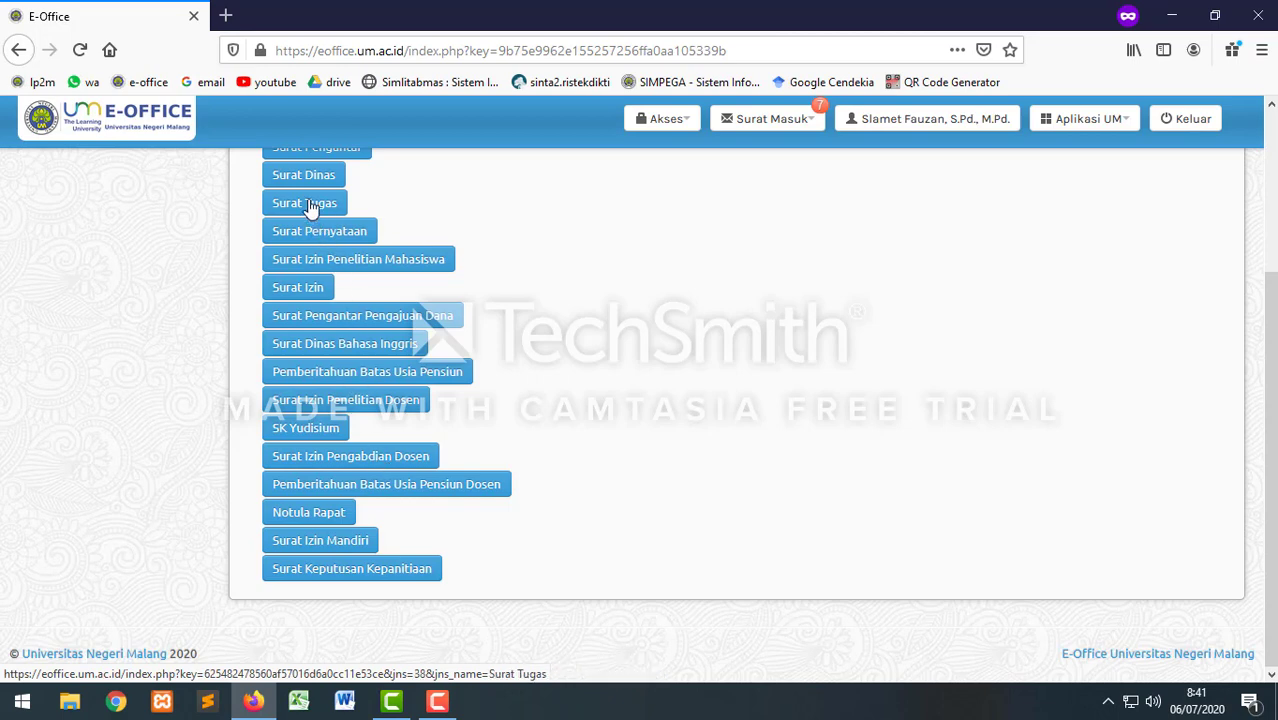
scroll(575, 405, up, 2)
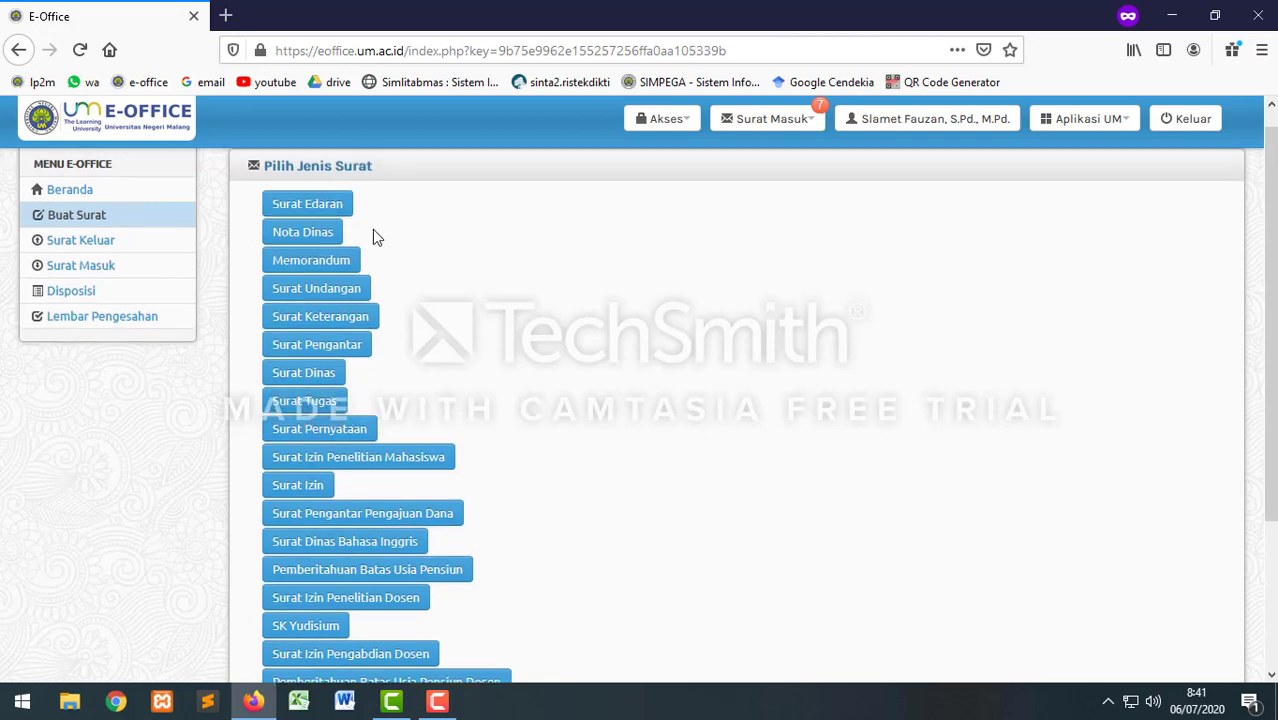
scroll(372, 233, up, 1)
click(315, 311)
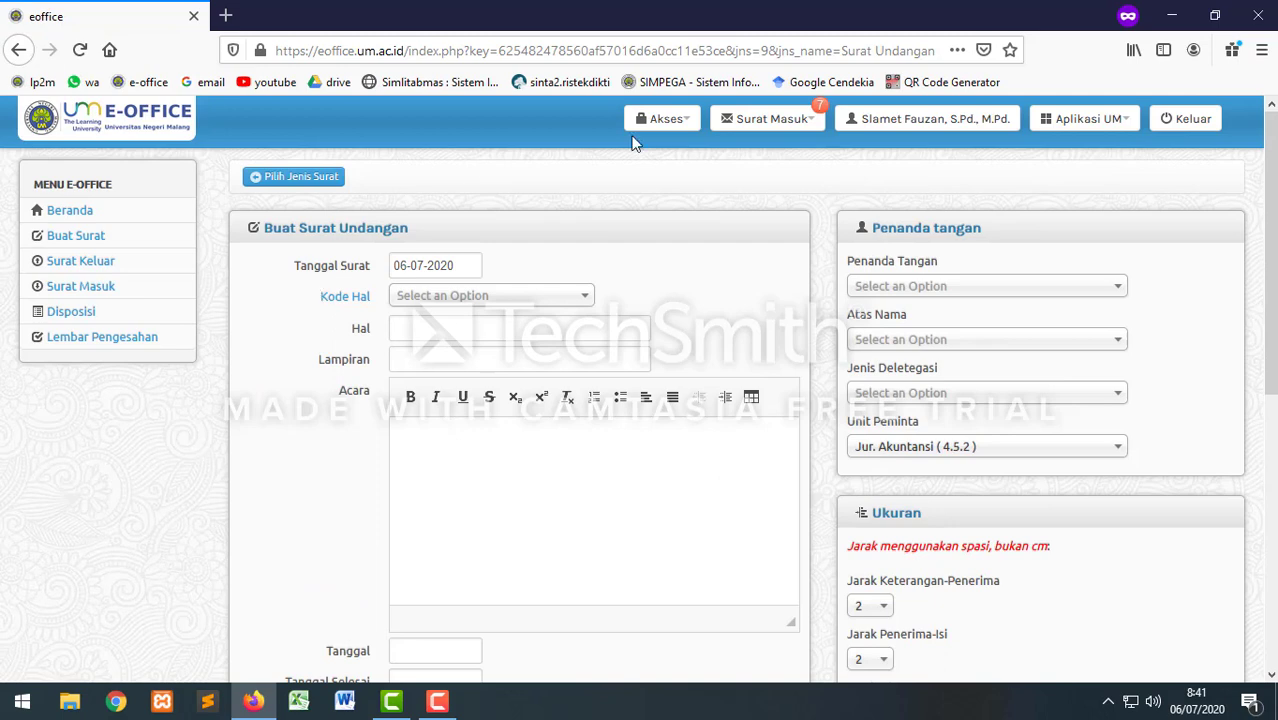
Step: Set Kode Hal to PM - Pengabdian Kepada Masyarakat and Hal to 'Undangan FGD'
click(424, 298)
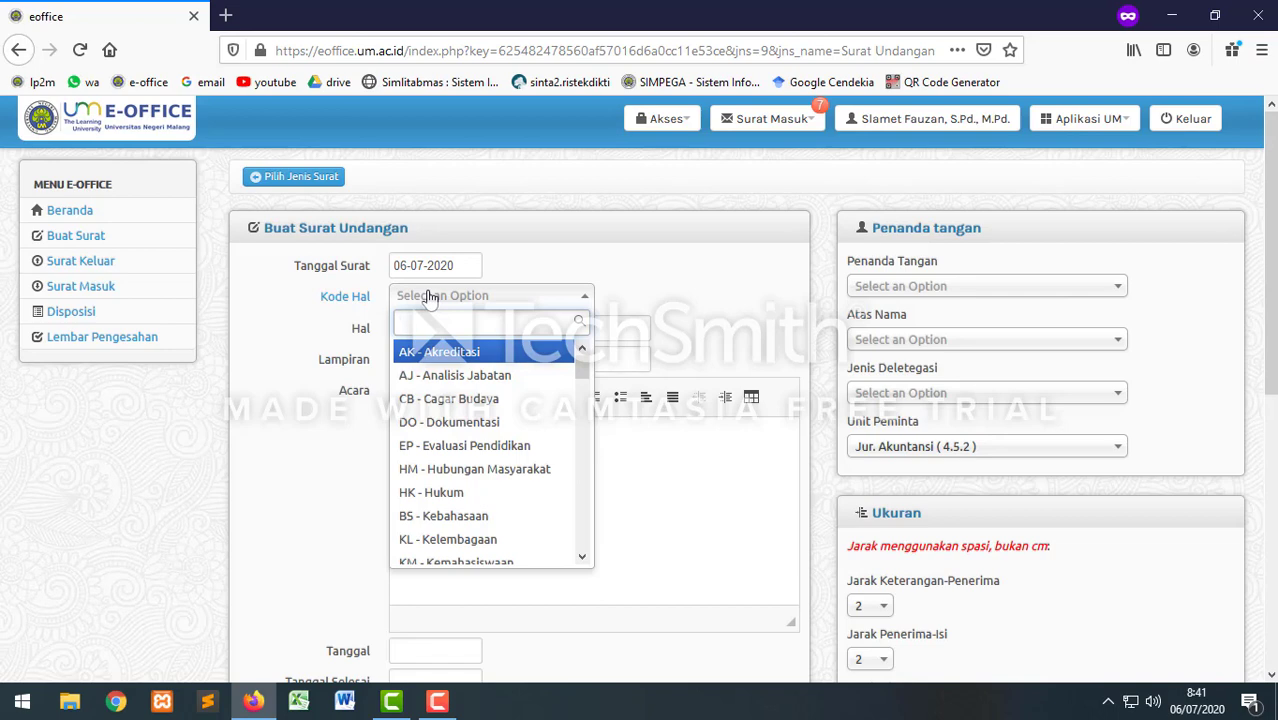
text(PM)
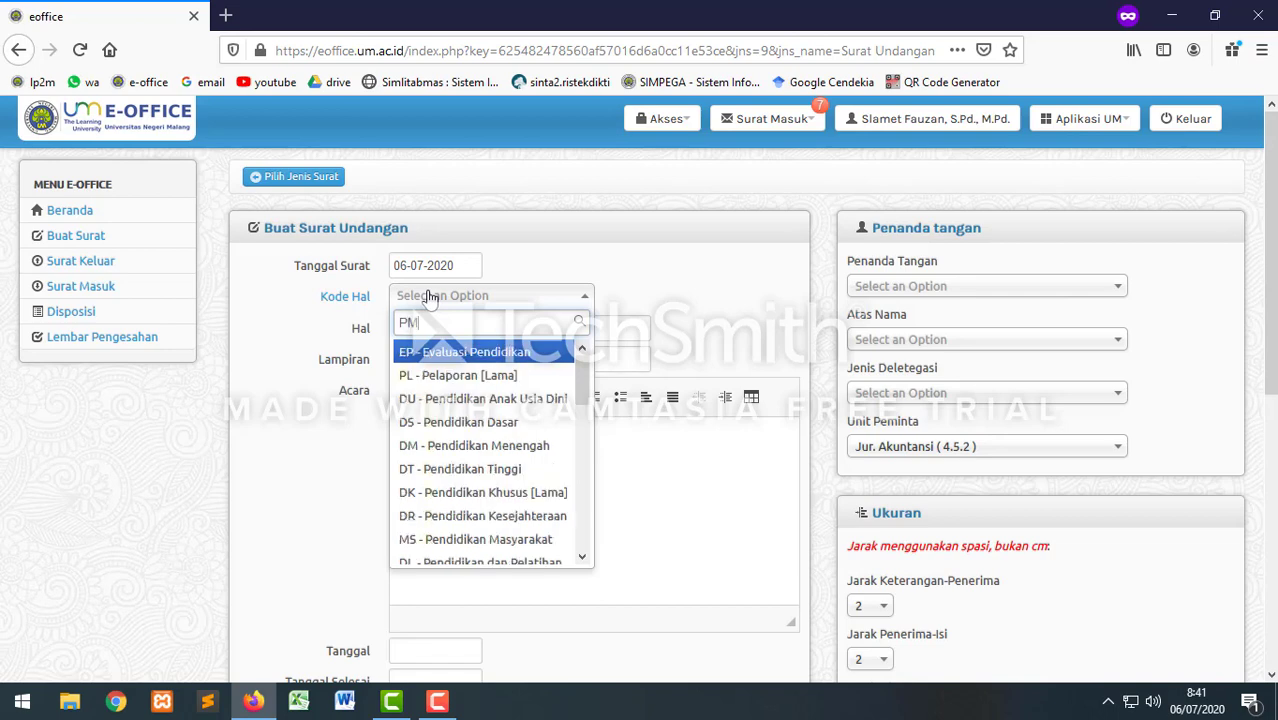
click(443, 362)
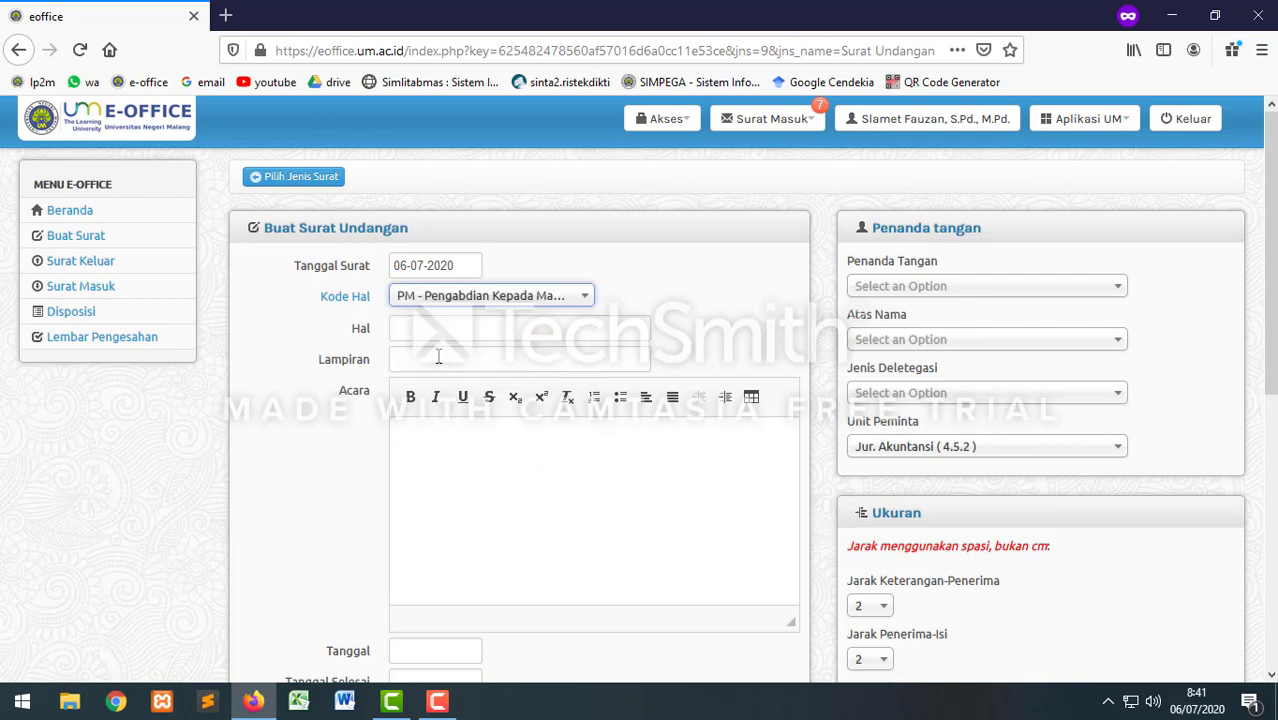
click(429, 335)
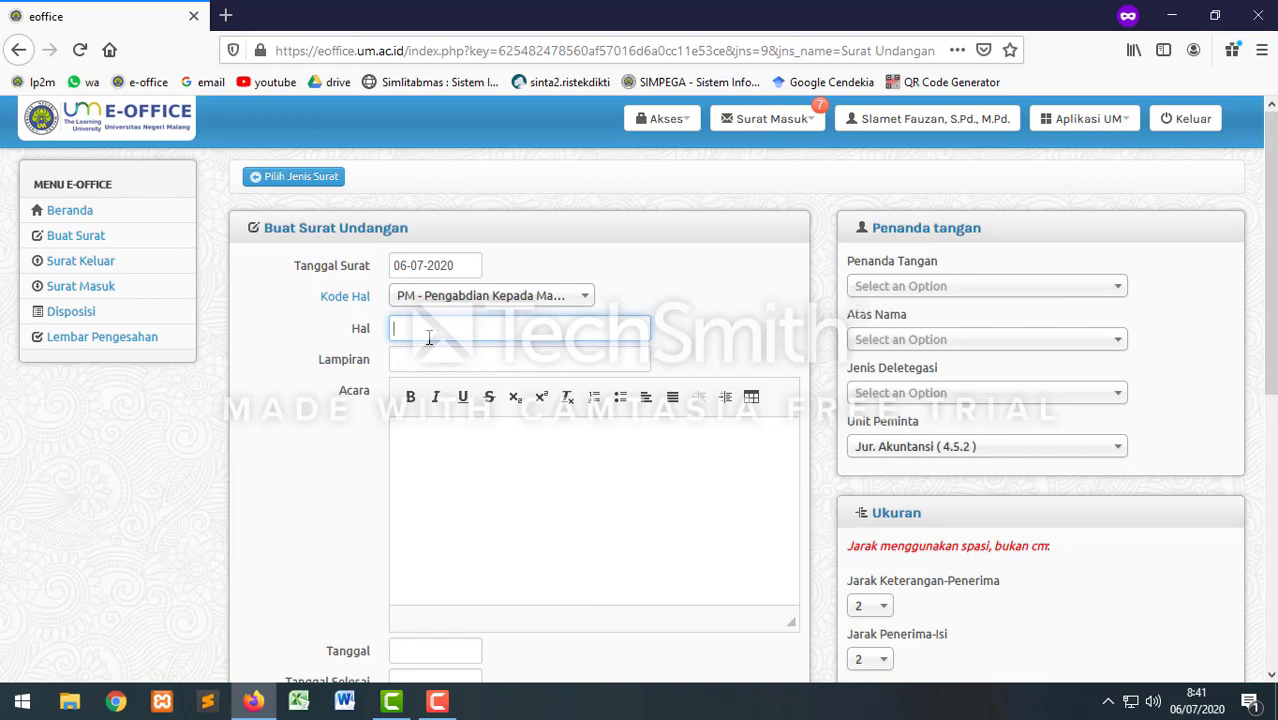
text(F)
key(BackSpace)
text(Undangan FGD)
Step: Write the Acara text 'FGD Pengabdian kepada Masyarakat di Desa Selorejo Kabupaten', correcting typos
right_click(428, 432)
click(414, 436)
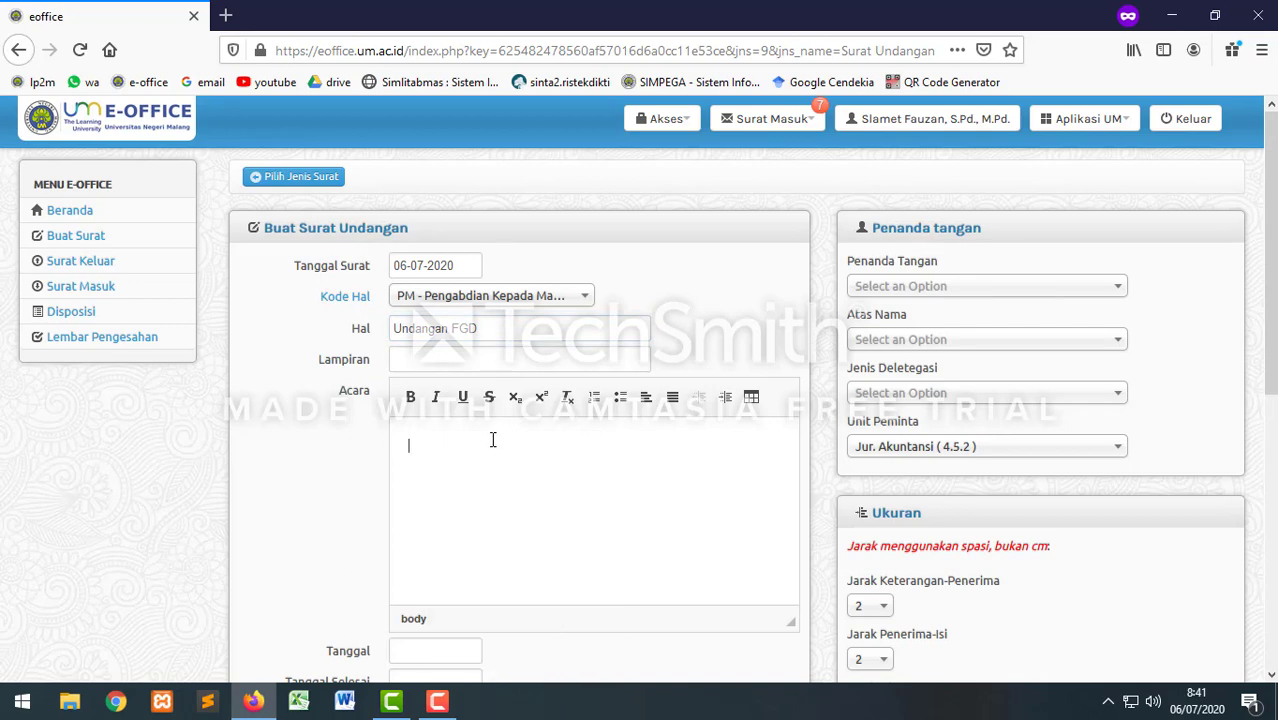
text(FGD)
text(Pengebadian ke)
click(486, 447)
key(BackSpace)
text(pada Masyarakat)
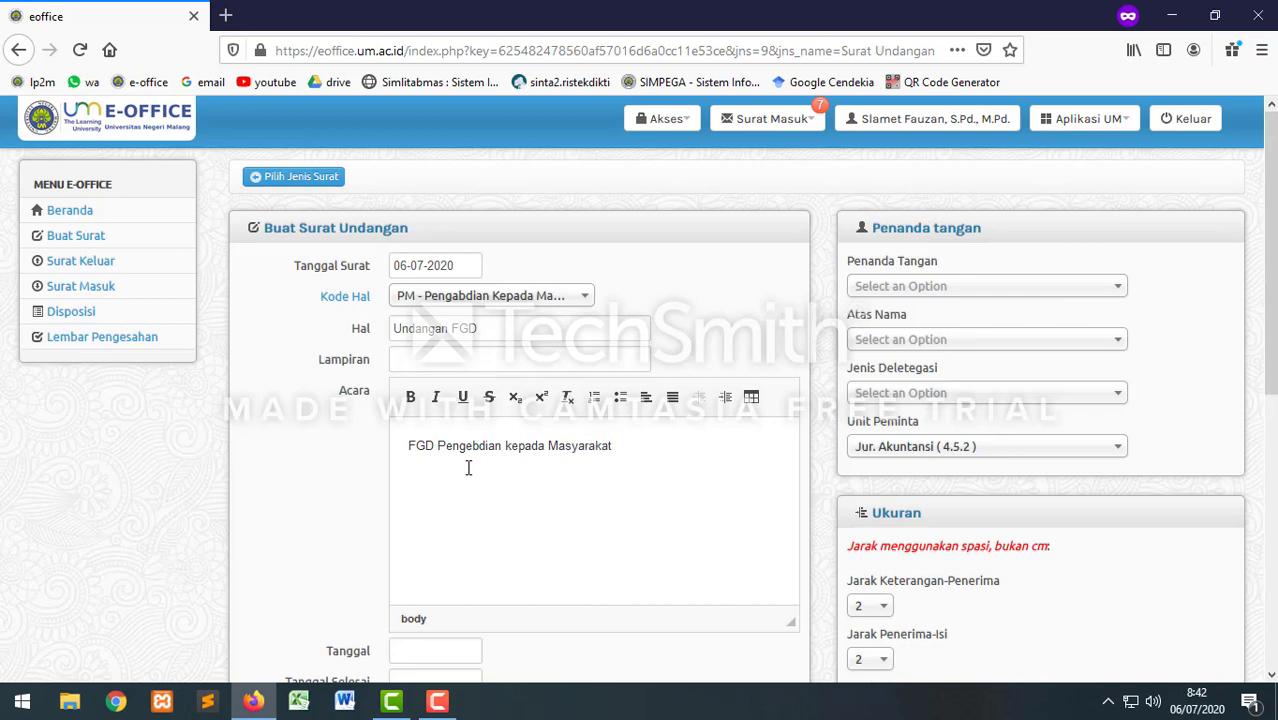
text( di Desa Selorejo Kabuopaten)
key(BackSpace)
text(p)
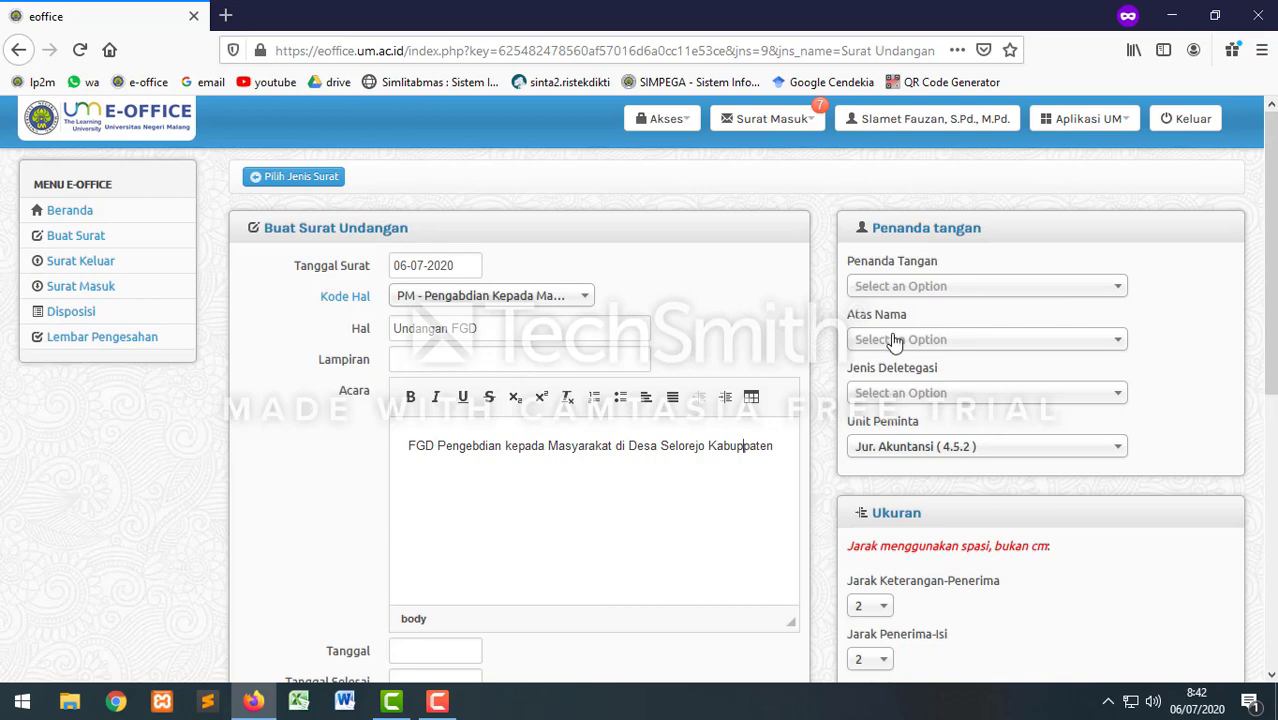
key(F12)
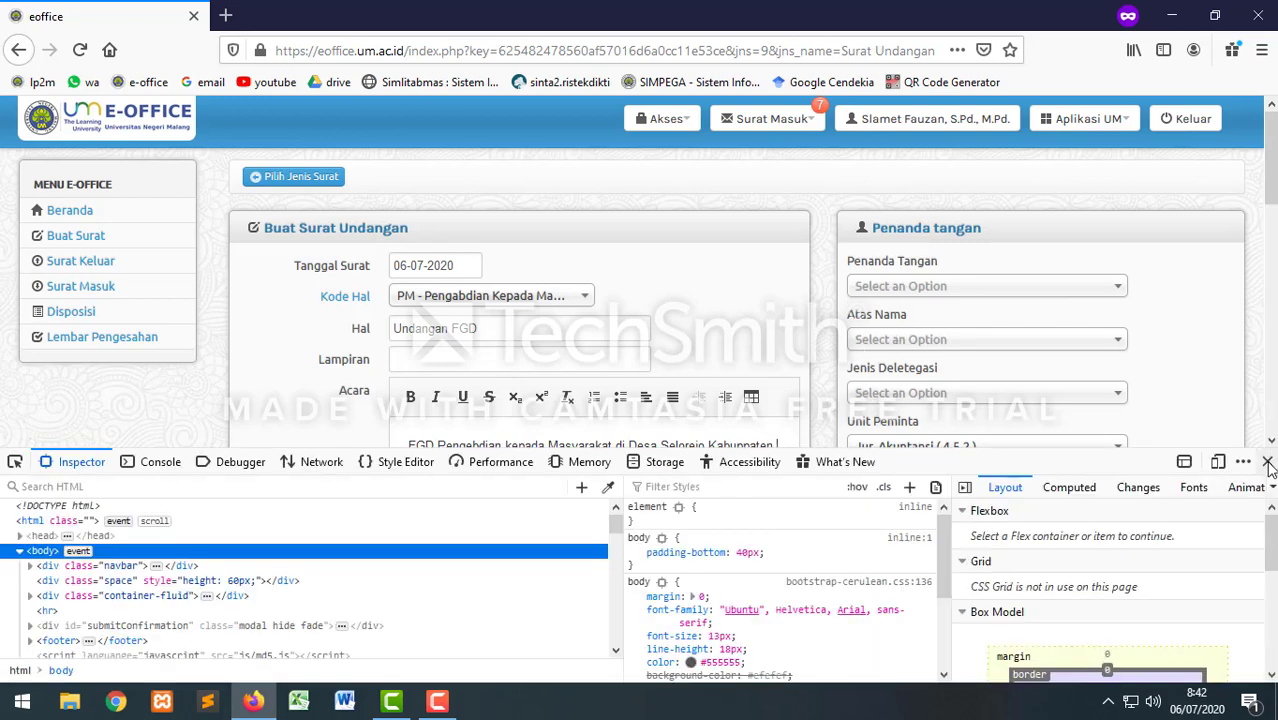
click(1267, 461)
click(748, 447)
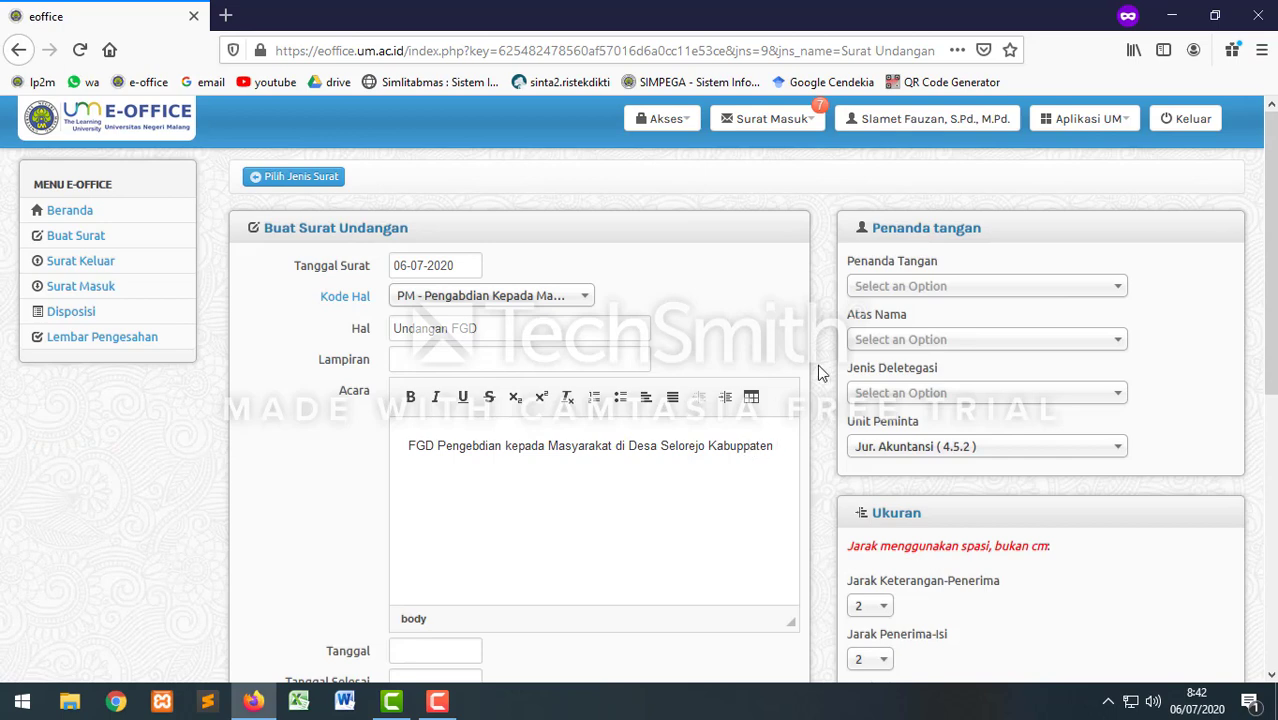
key(BackSpace)
Step: End the Acara text with 'Malang' and set the event dates to 14–15 July 2020
click(780, 446)
text(Malang)
scroll(495, 508, down, 3)
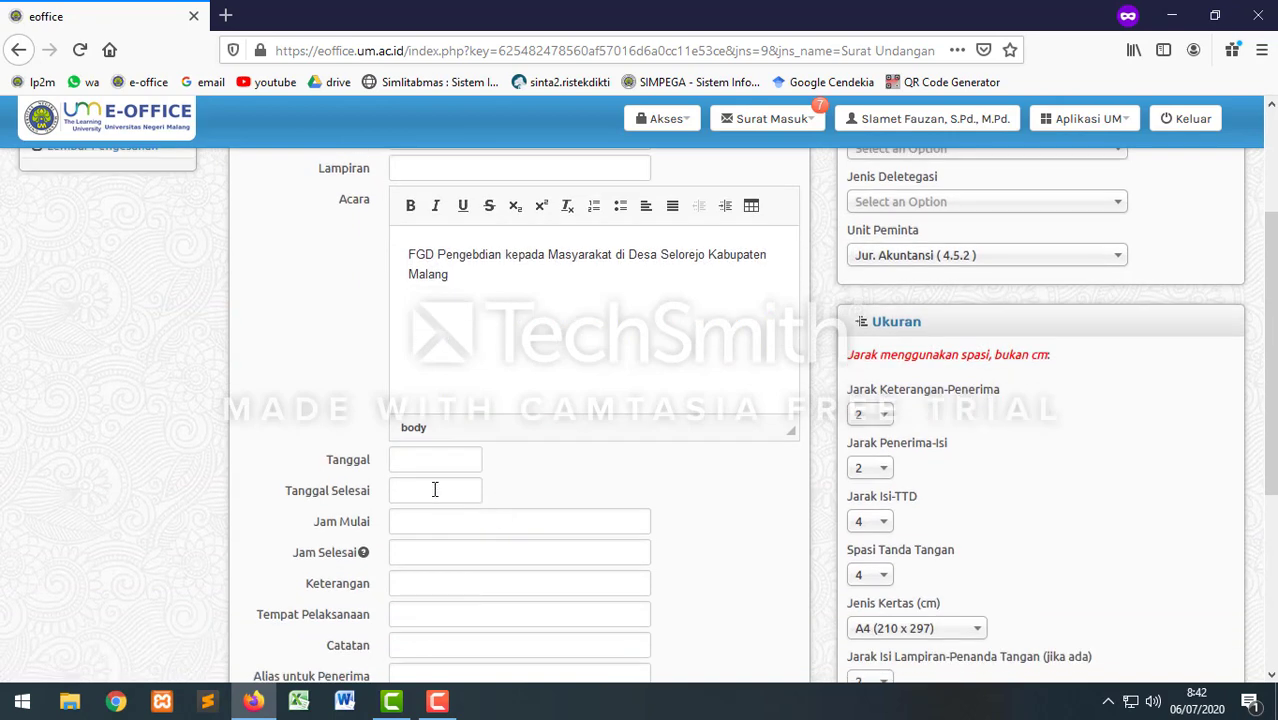
click(444, 461)
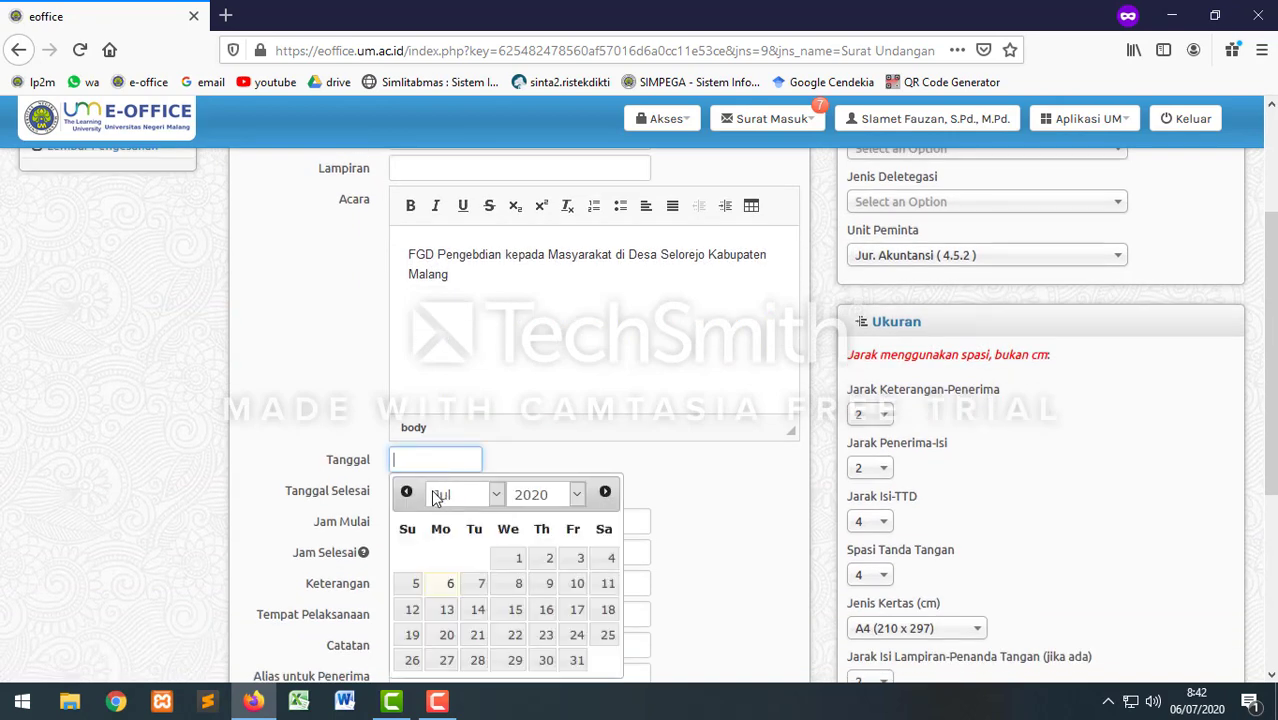
click(481, 610)
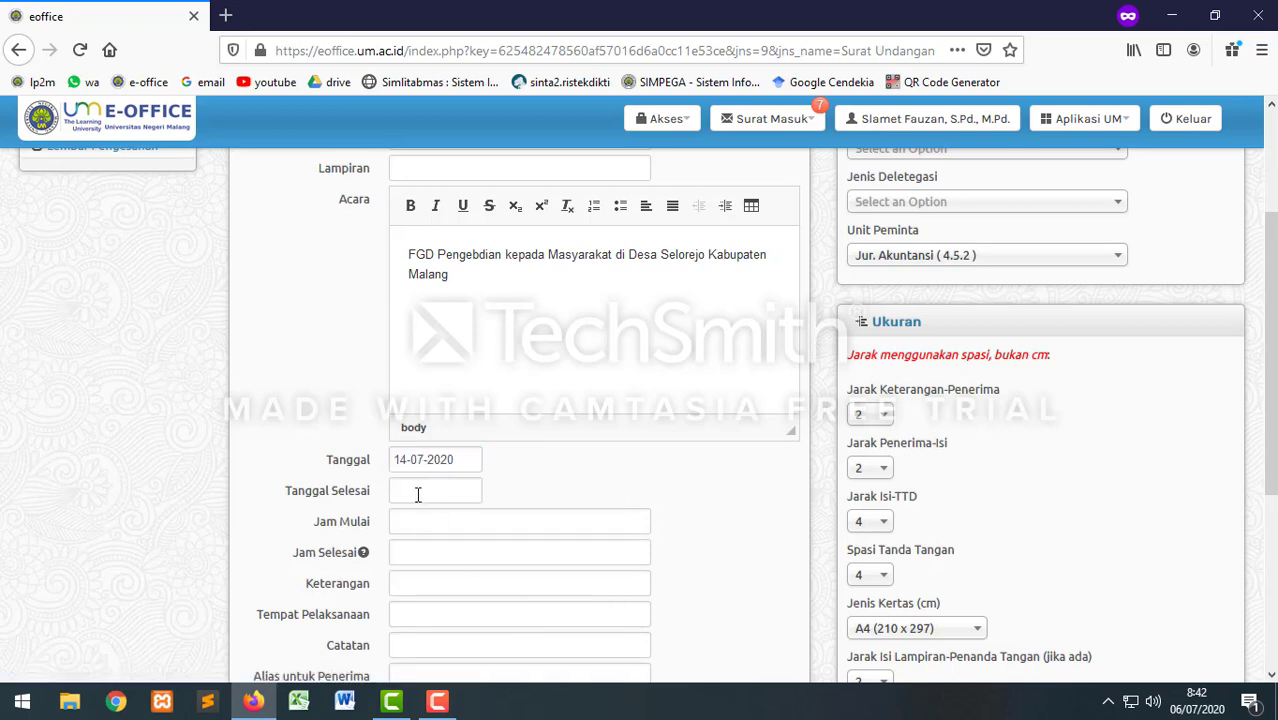
click(410, 490)
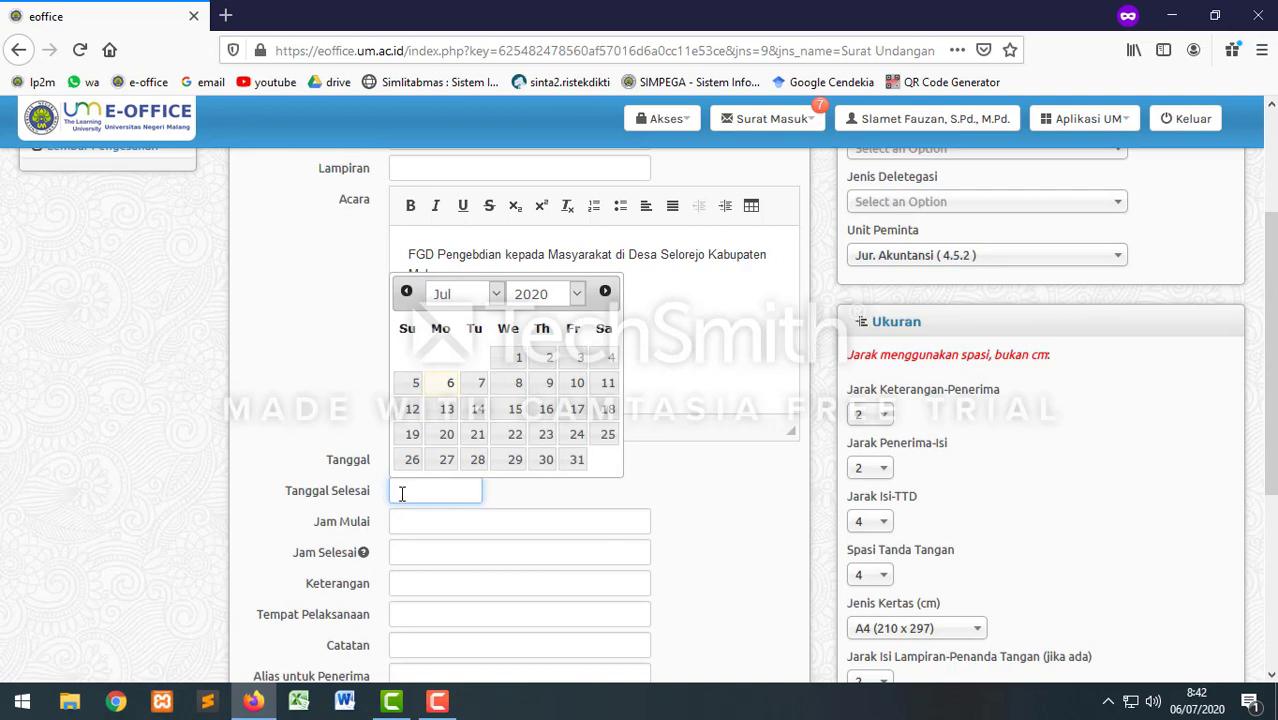
click(515, 412)
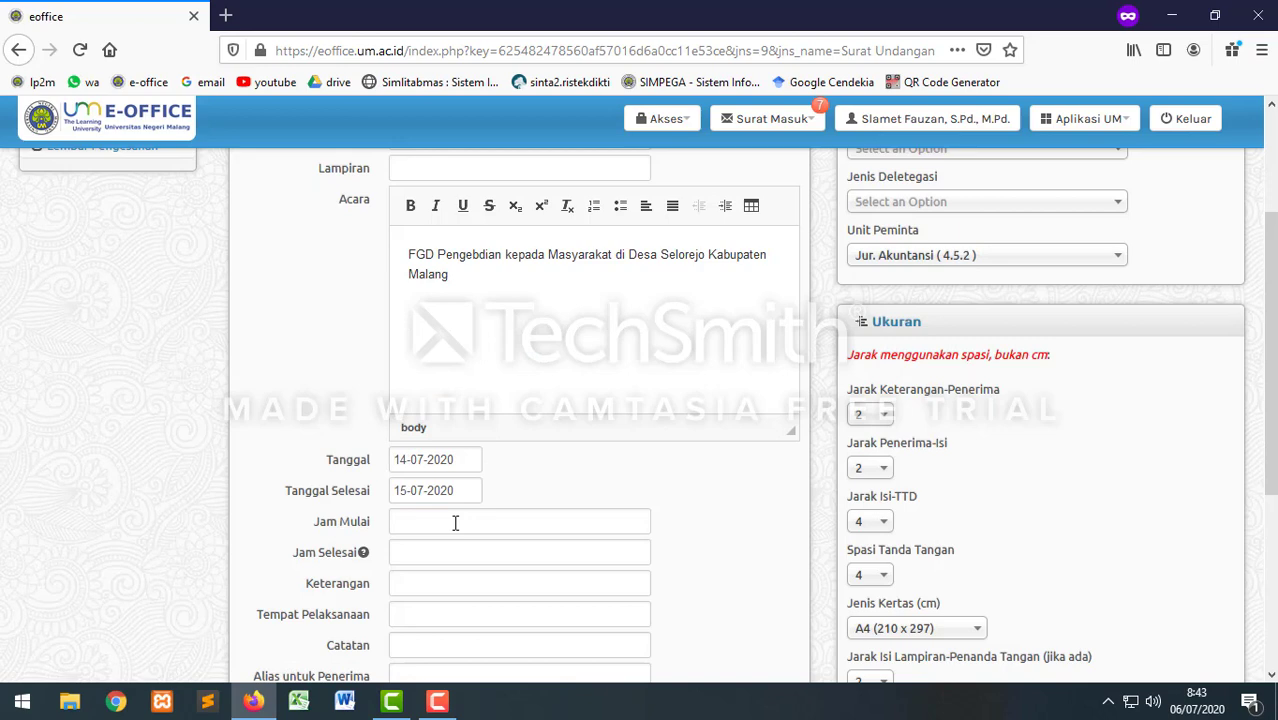
Step: Set the event time from 09.00 WIB to 13.00 WIB
scroll(455, 521, down, 2)
click(440, 427)
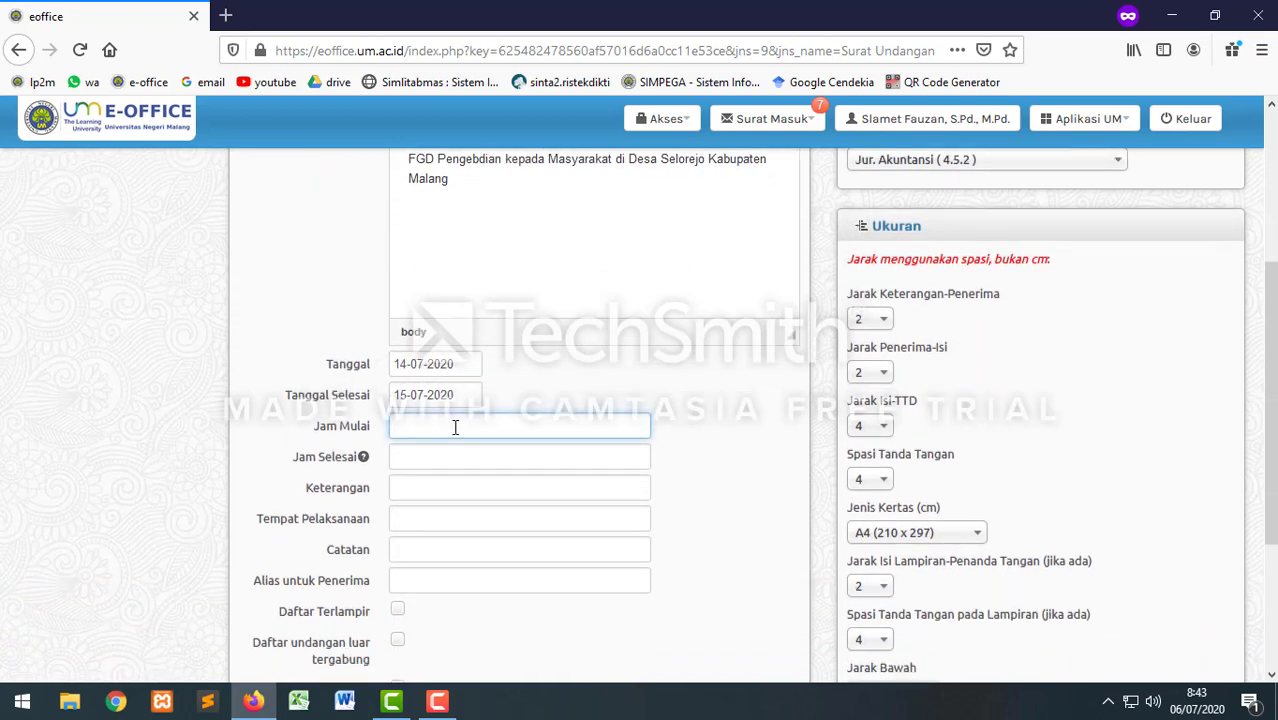
text(09.00 WIB)
click(425, 457)
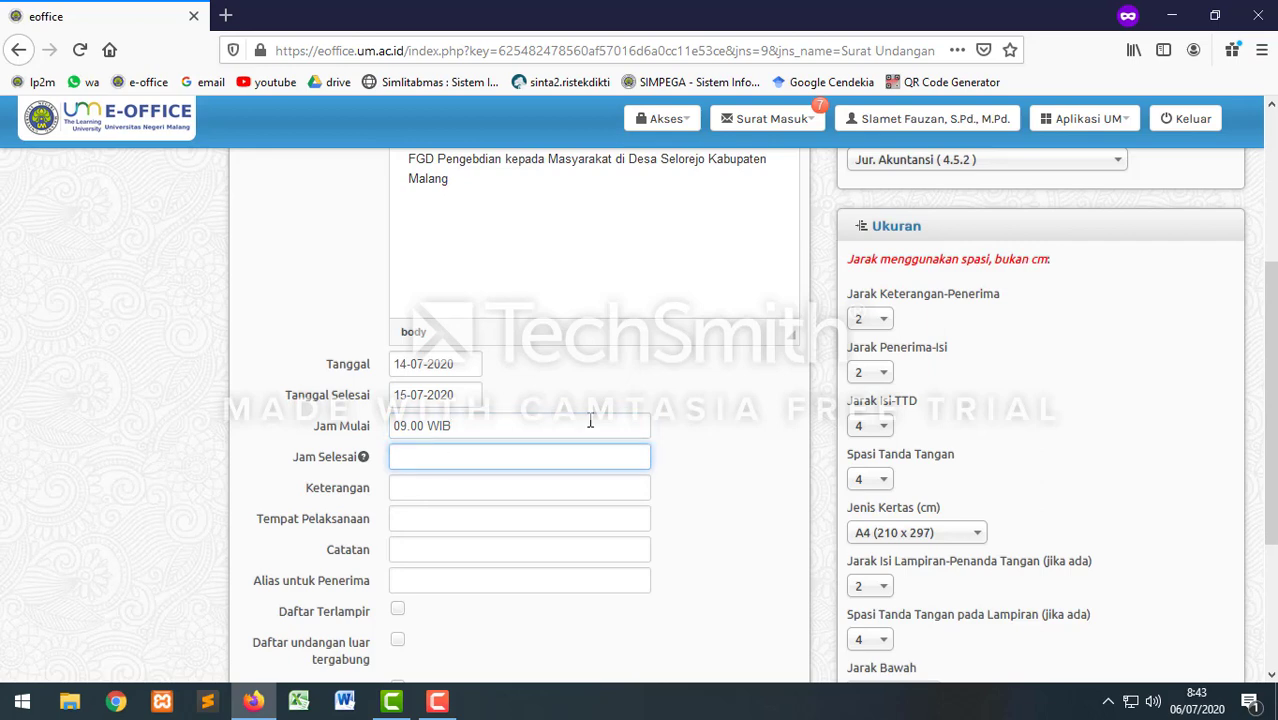
text(13.00 WIB)
Step: Enter the venue as 'Ruang Rapat Gedung H5'
click(407, 518)
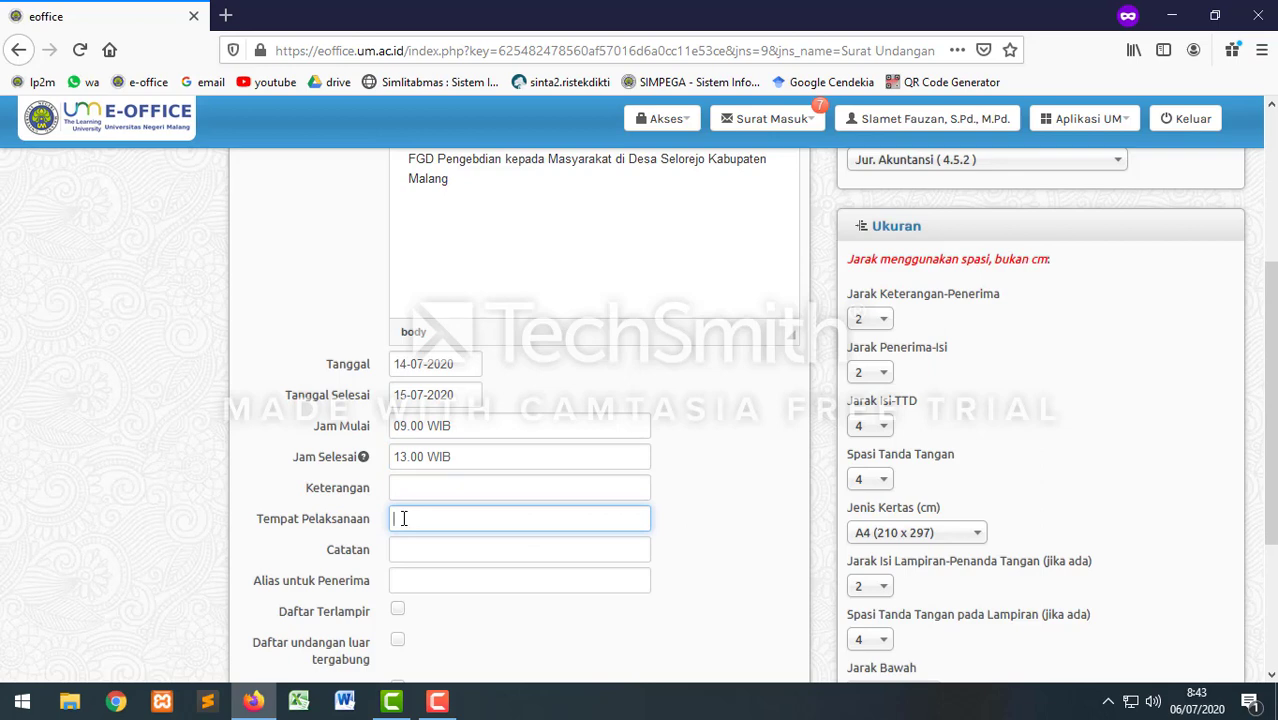
text(A)
key(BackSpace)
text(Ruang Rapat gedung)
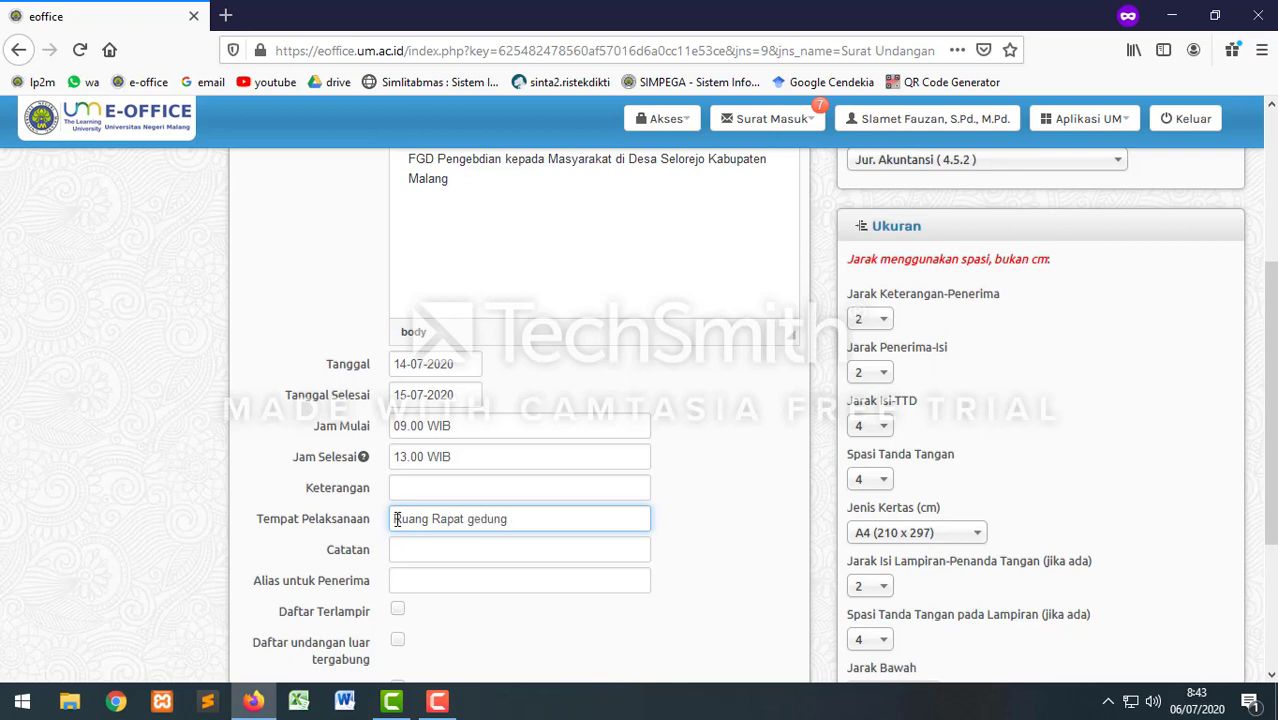
key(BackSpace)
key(BackSpace)
key(BackSpace)
key(BackSpace)
key(BackSpace)
key(BackSpace)
key(BackSpace)
text(Gedung H5)
scroll(470, 619, down, 2)
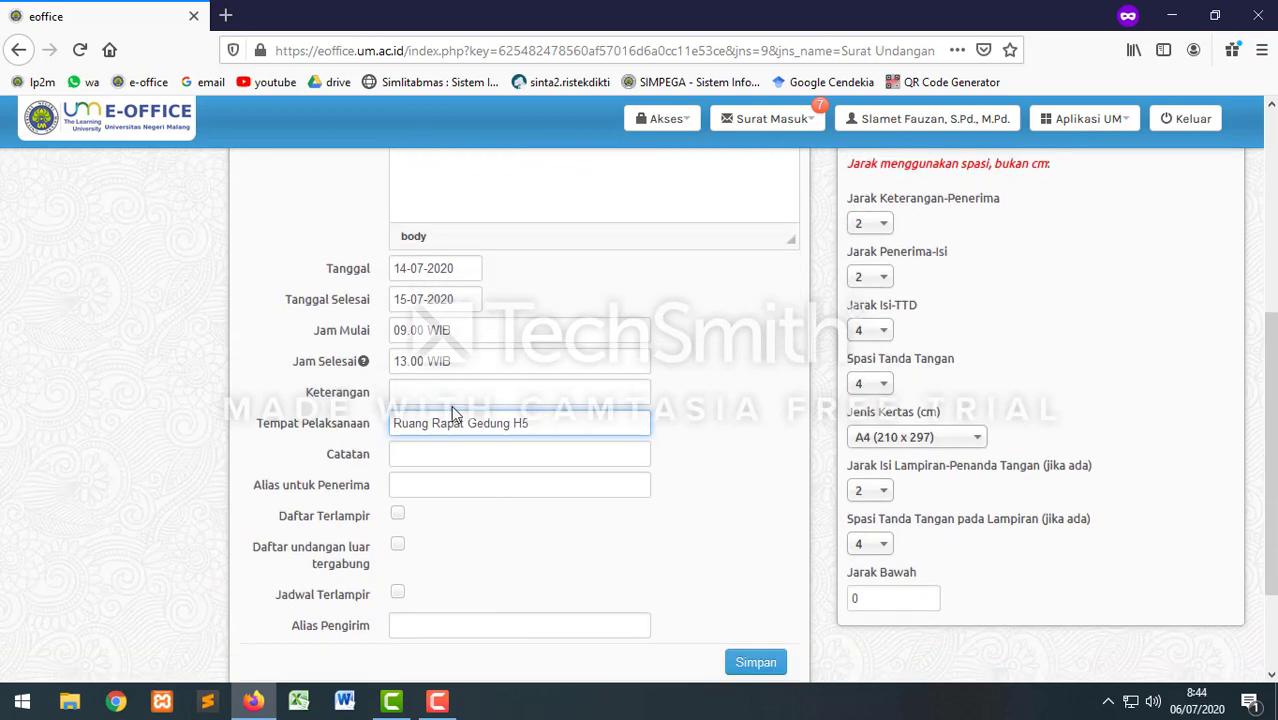
Step: Tick Daftar Terlampir and Daftar undangan luar tergabung
scroll(452, 410, up, 4)
scroll(463, 377, down, 6)
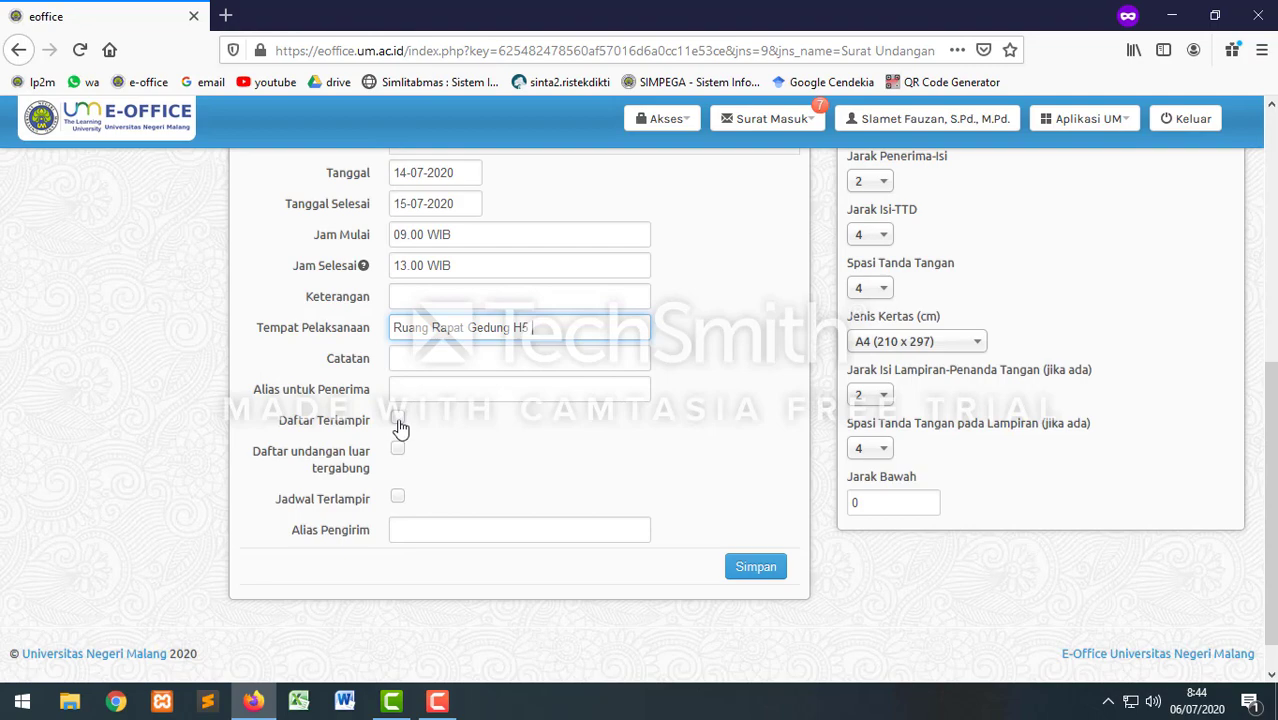
click(398, 422)
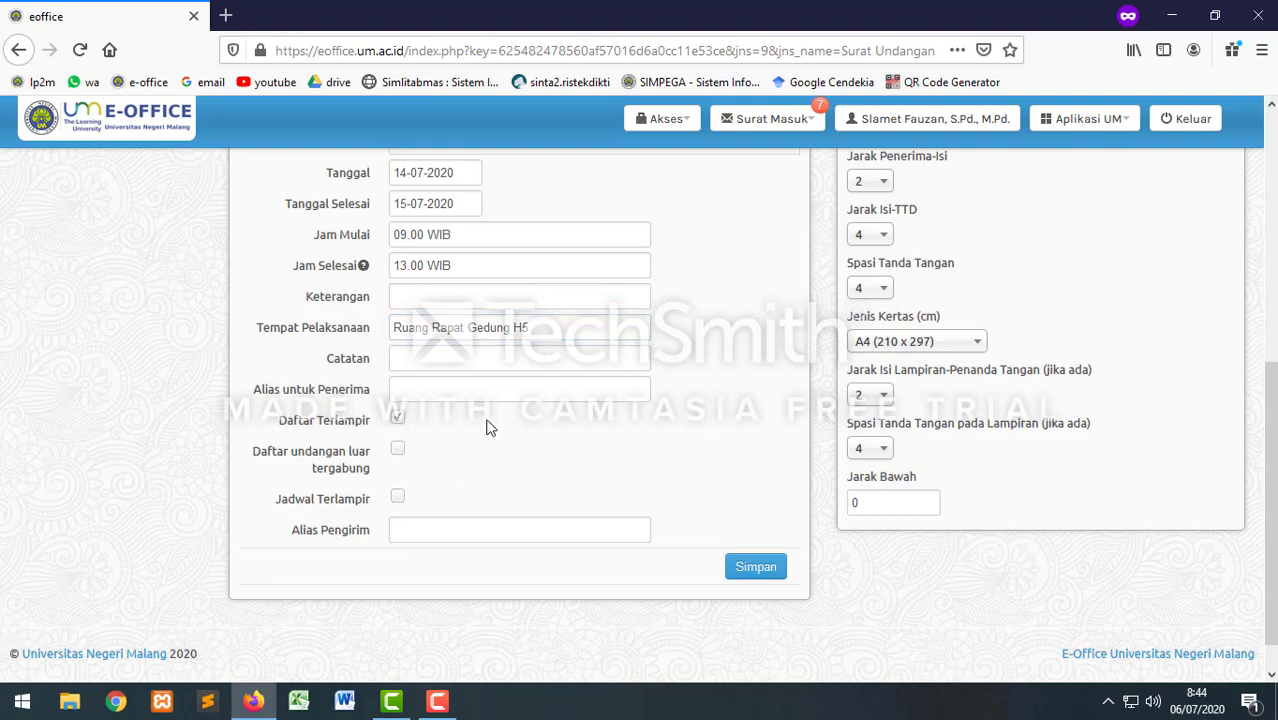
scroll(425, 390, up, 3)
scroll(425, 390, up, 1)
scroll(455, 427, down, 6)
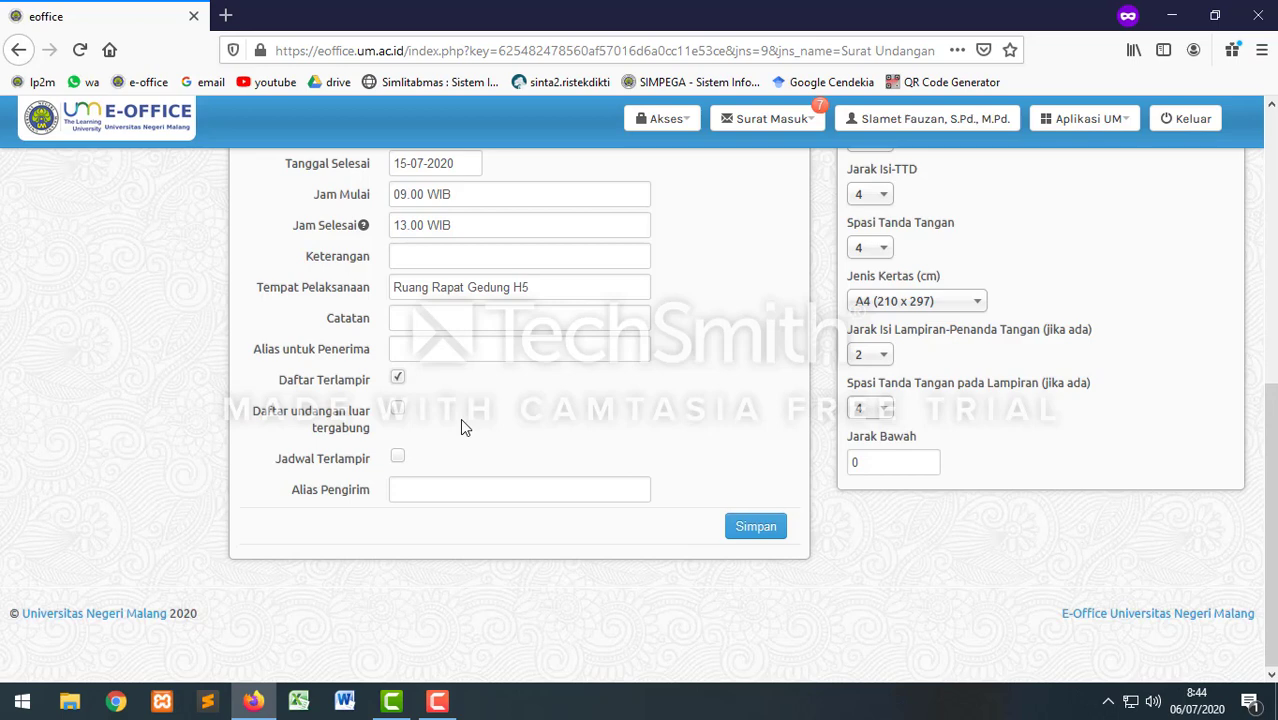
click(398, 412)
scroll(693, 426, up, 5)
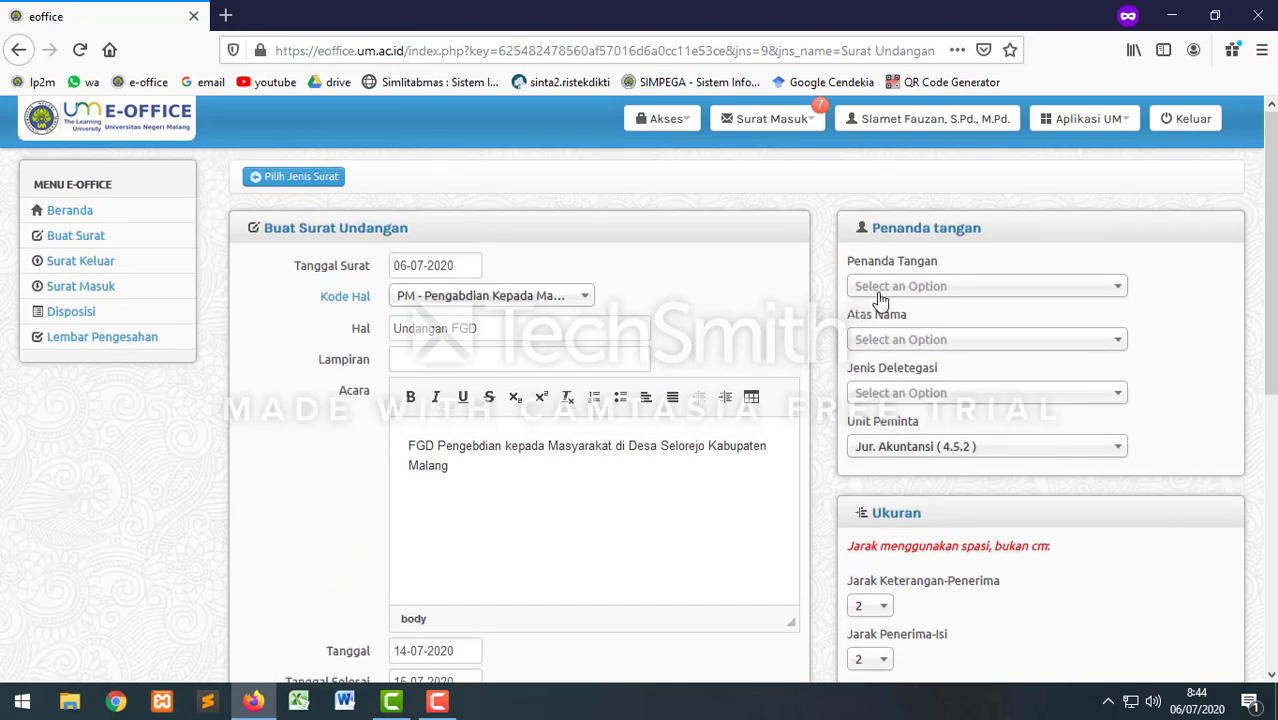
Step: Choose the Penanda Tangan, save the invitation, and begin adding a recipient in Penerima Surat
click(884, 290)
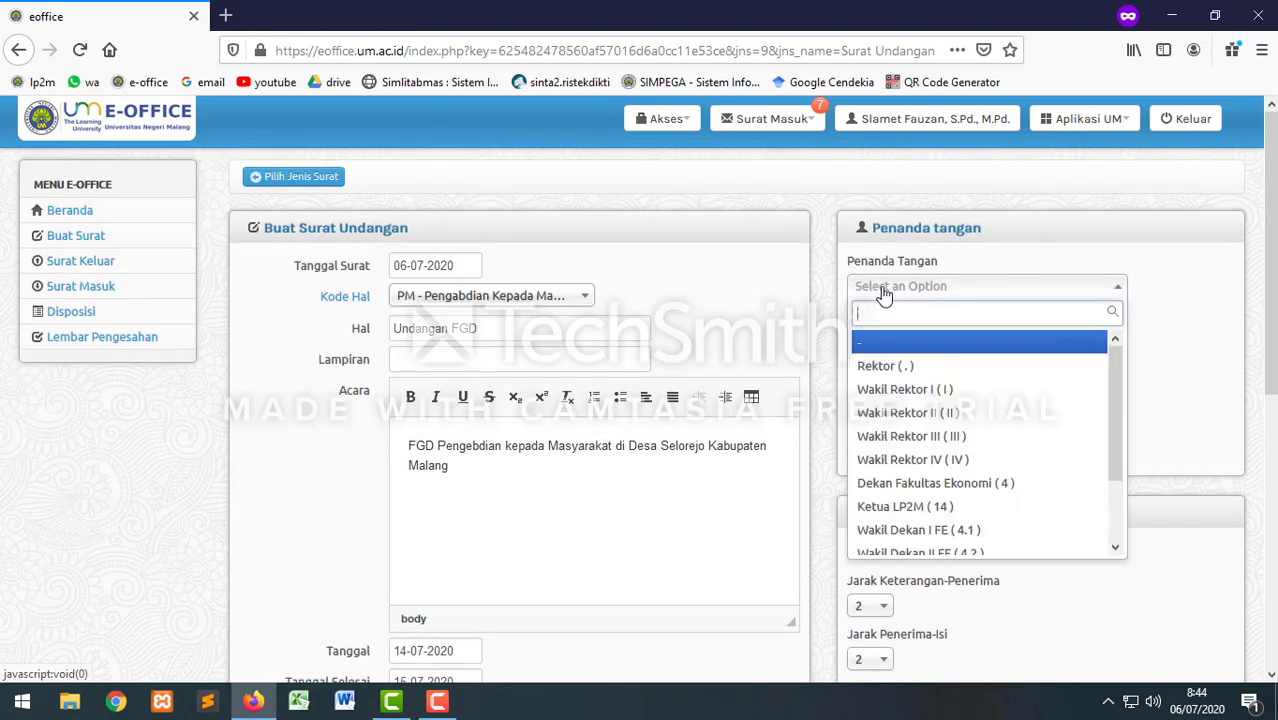
click(880, 507)
scroll(545, 425, down, 10)
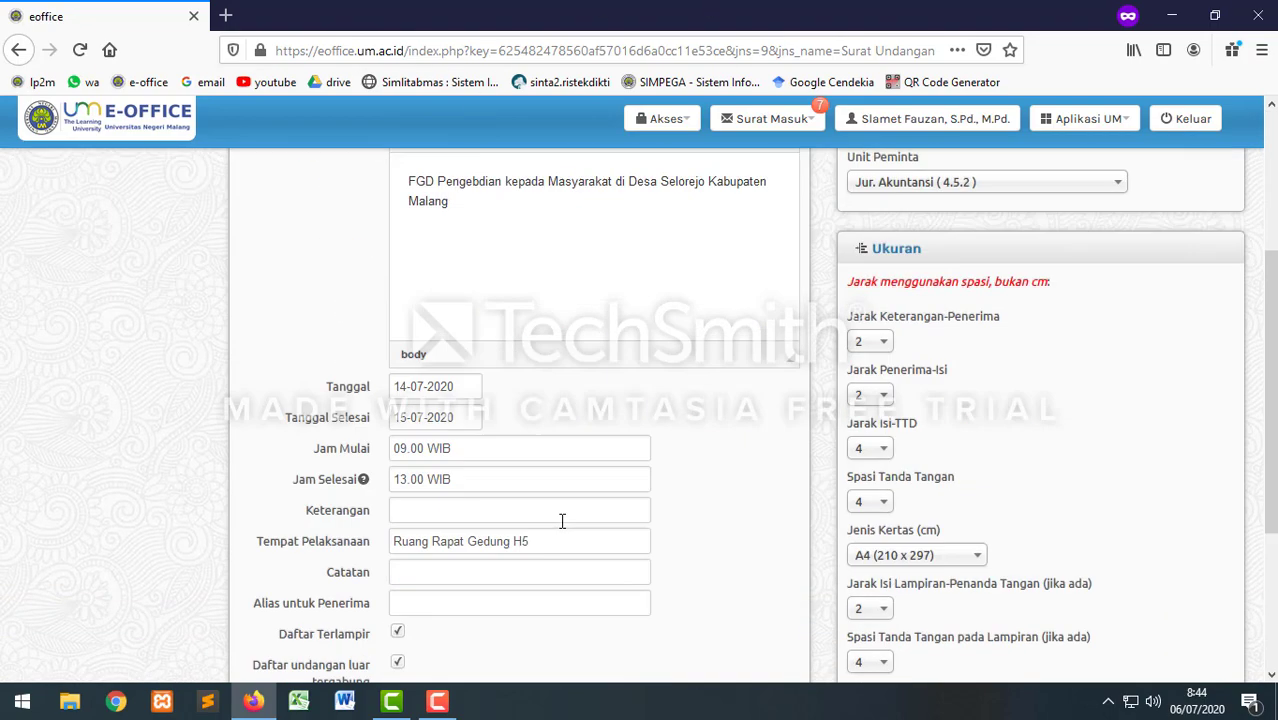
scroll(587, 512, down, 1)
click(756, 528)
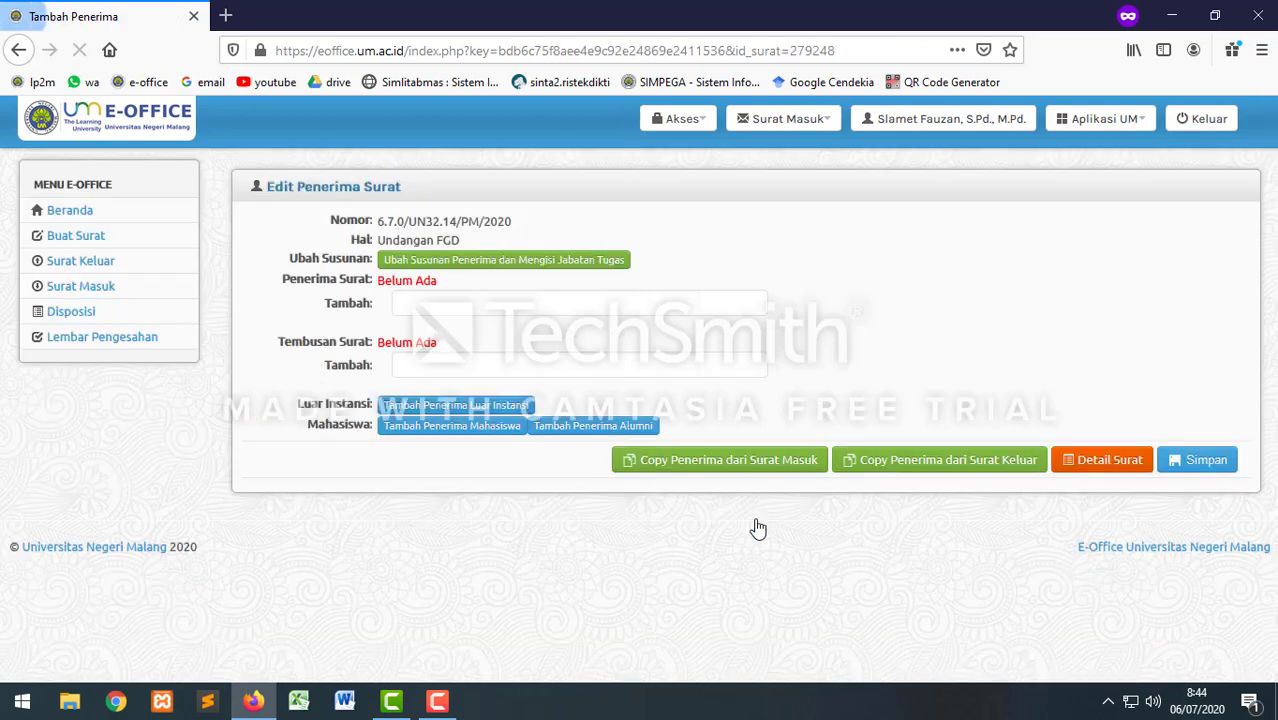
click(442, 302)
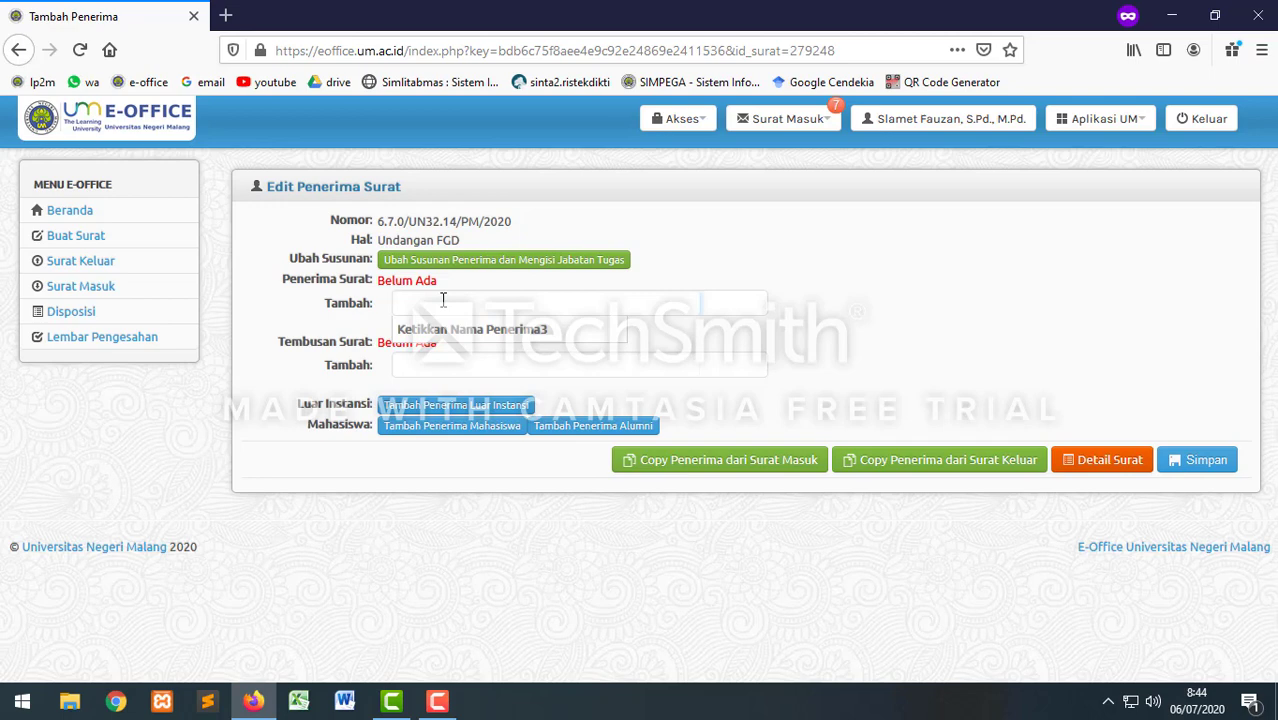
Step: Search for the EKP staff member by name and add them as a recipient
text(Yogi)
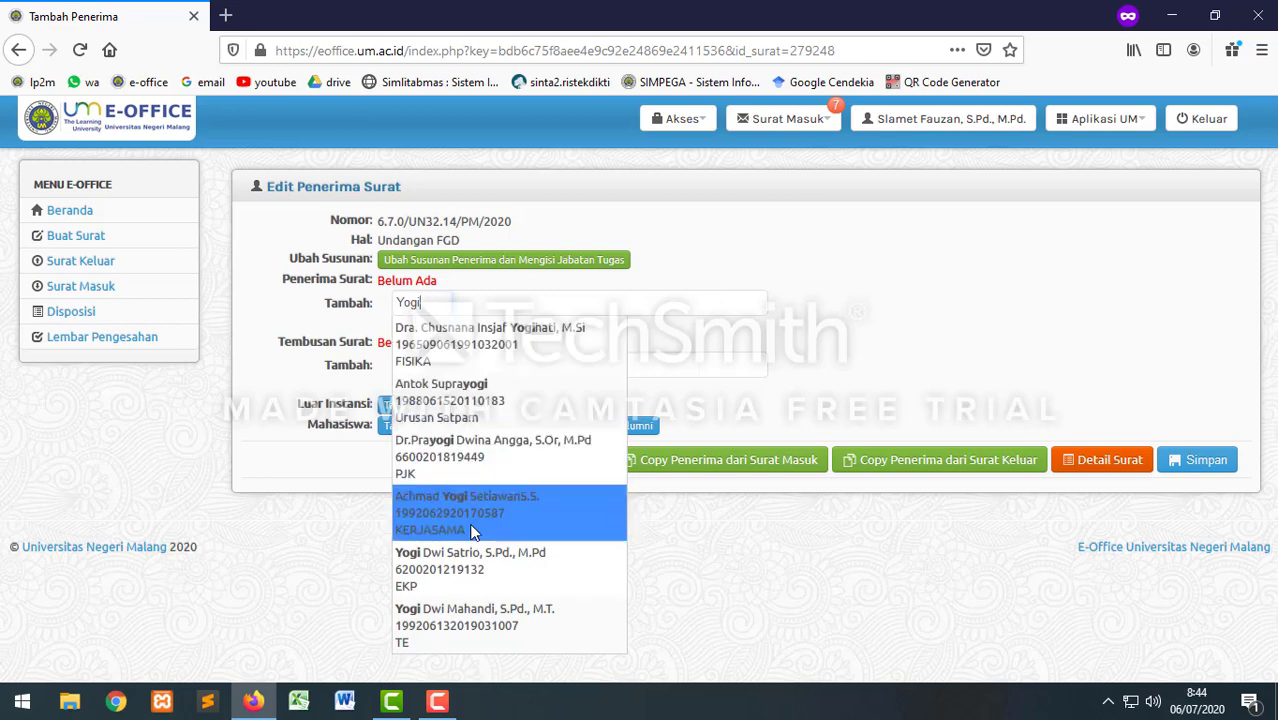
click(460, 561)
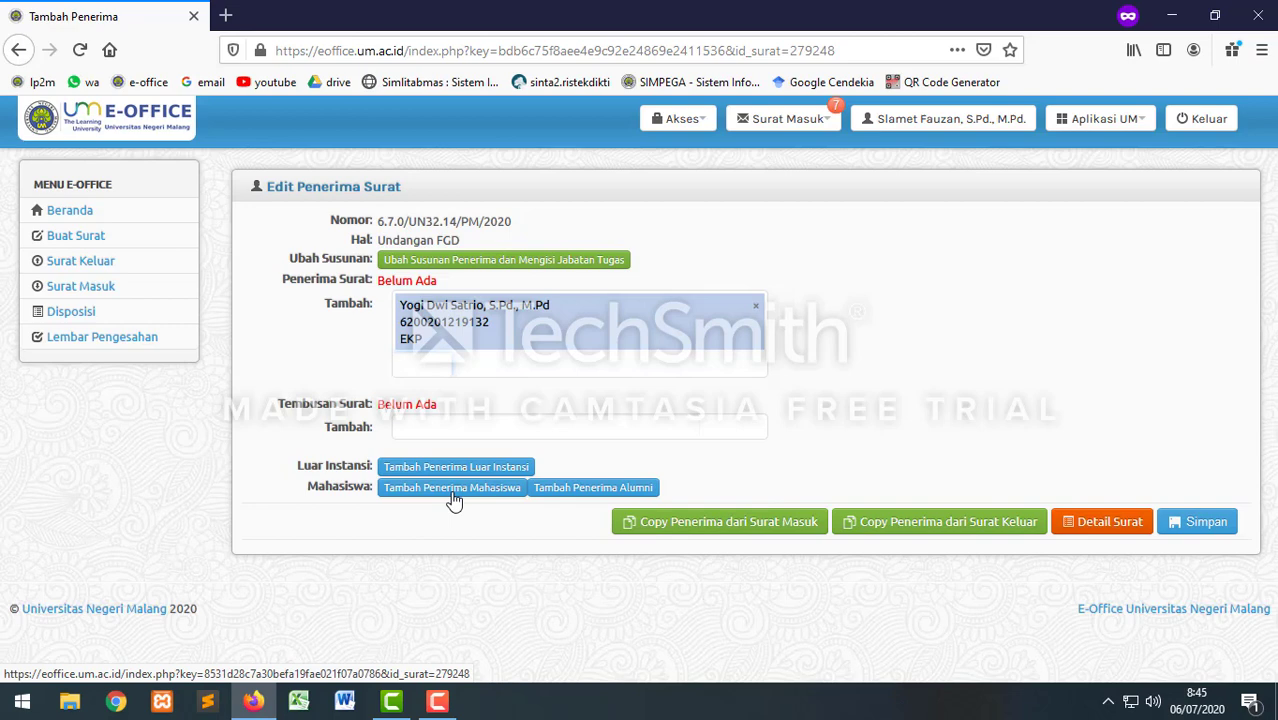
click(455, 471)
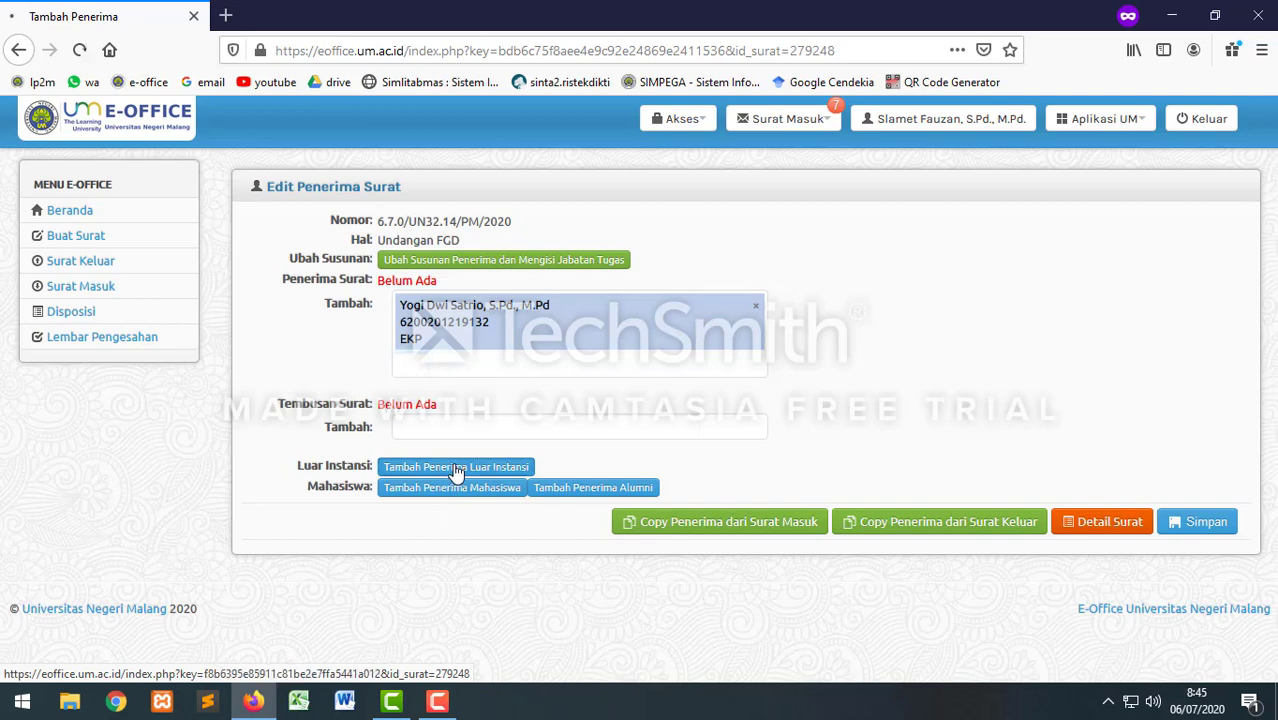
Step: Add an Instansi Luar recipient by name, save the recipient list, and view Detail Surat
click(437, 278)
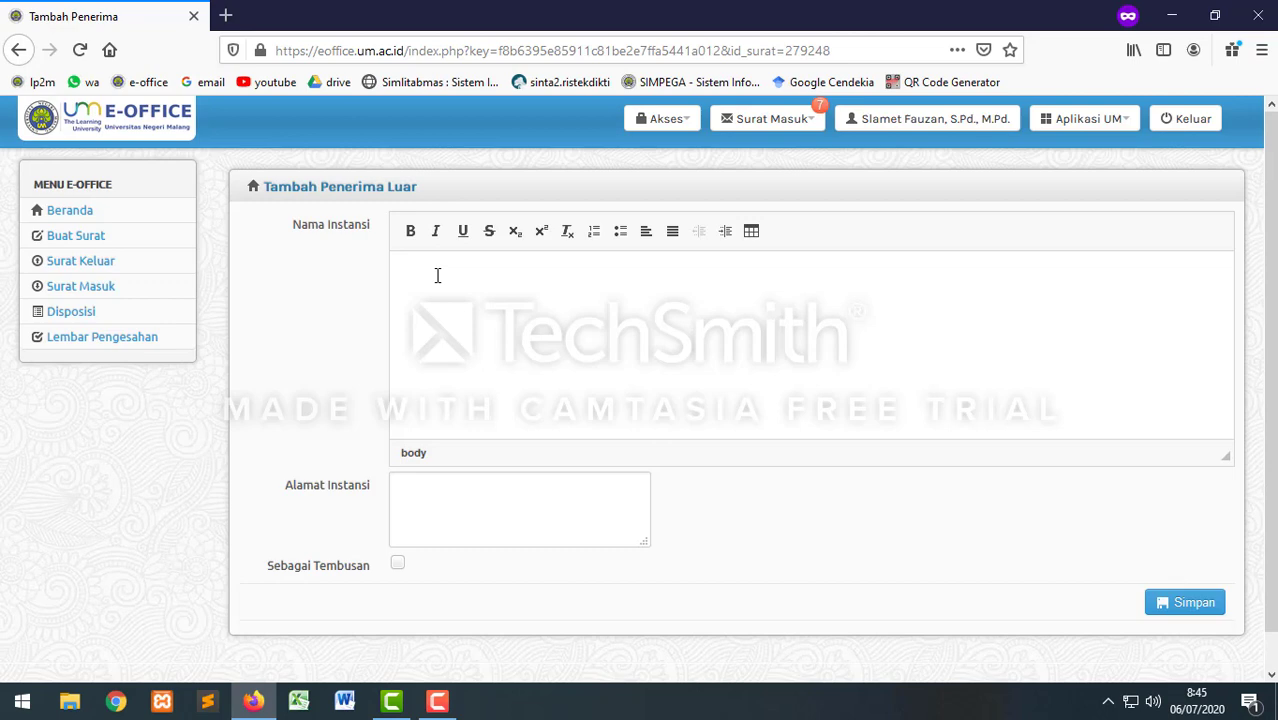
text(Bamba)
key(BackSpace)
key(BackSpace)
text(bang)
click(1188, 604)
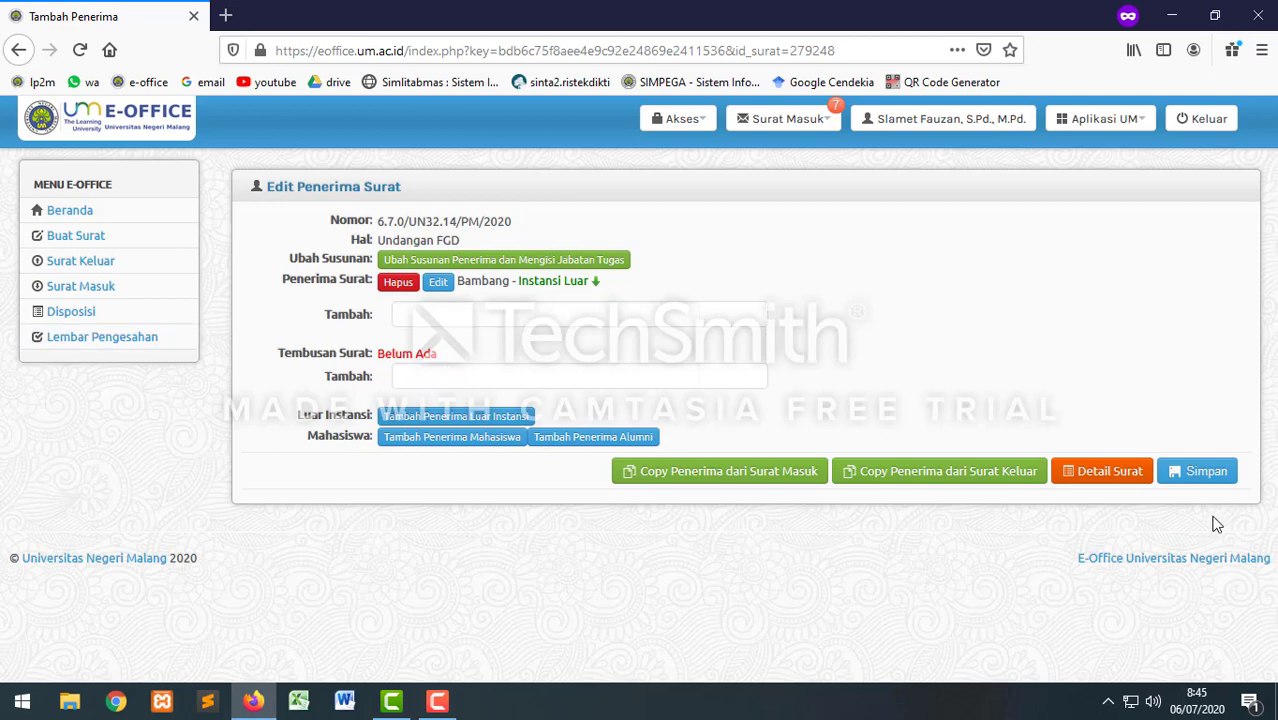
click(1216, 474)
click(1101, 479)
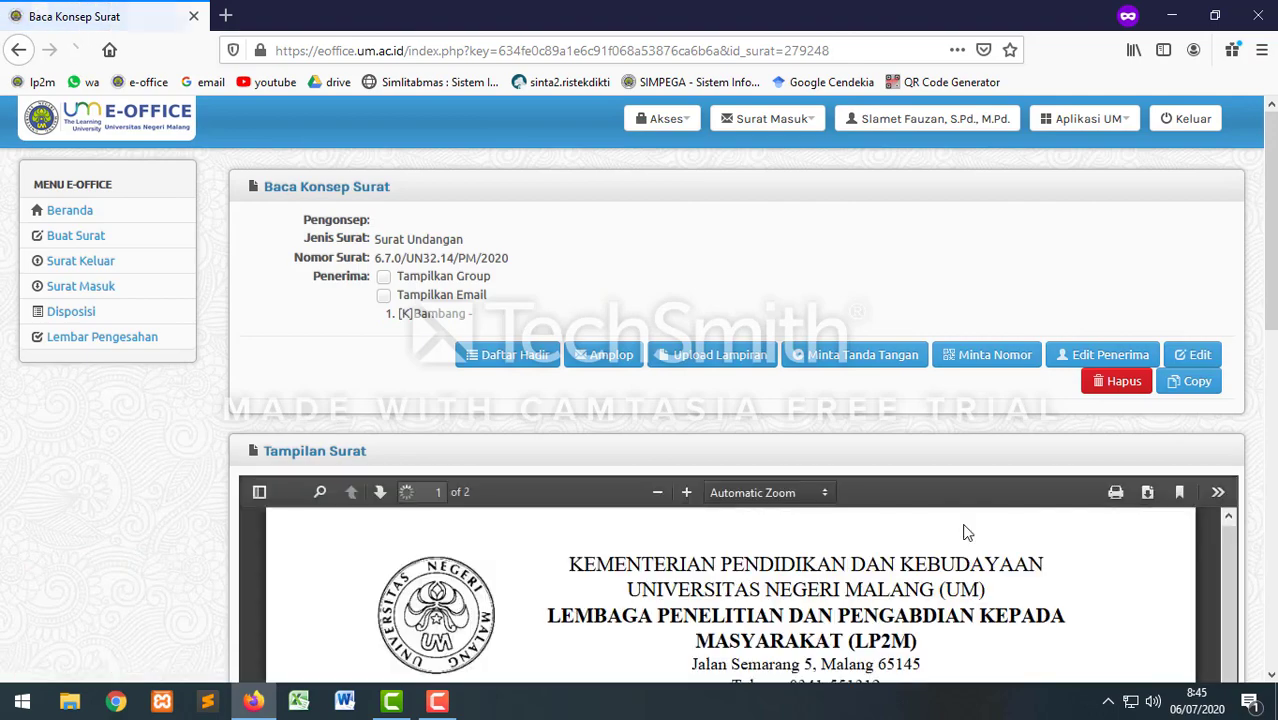
Step: Review the Undangan FGD draft preview, then return to Edit Penerima
scroll(940, 533, down, 5)
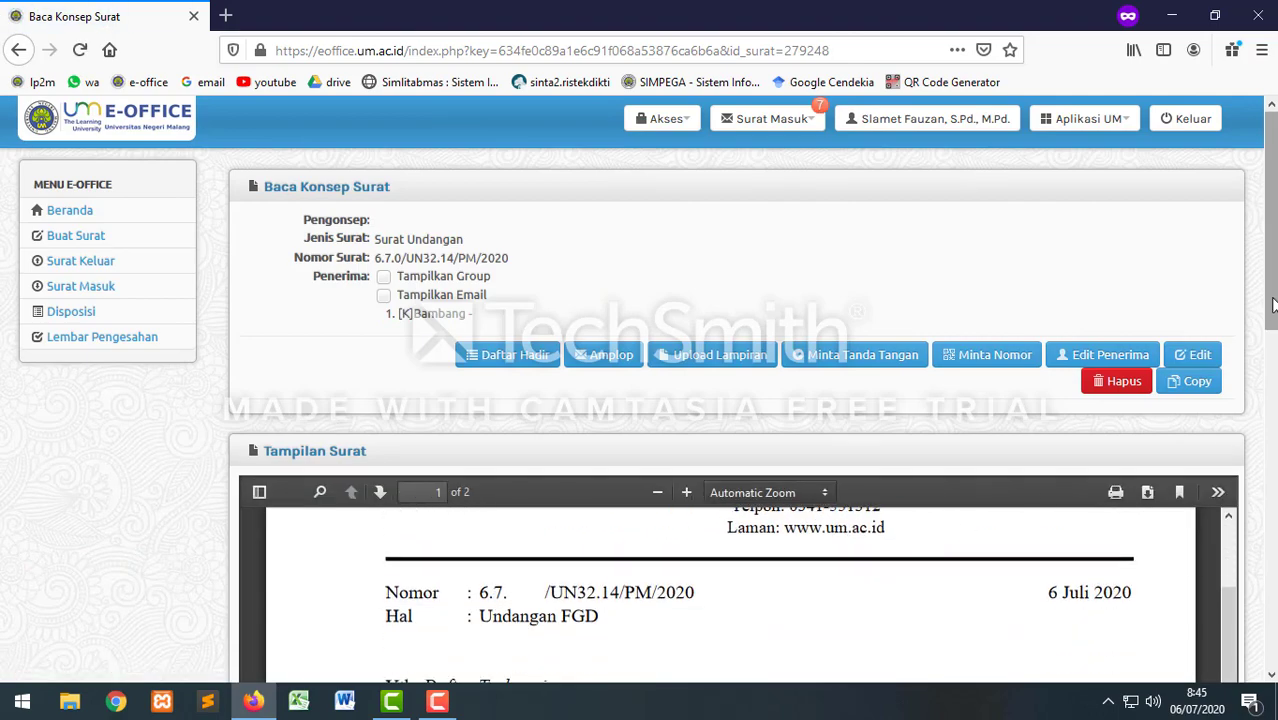
drag(1274, 317, 1276, 441)
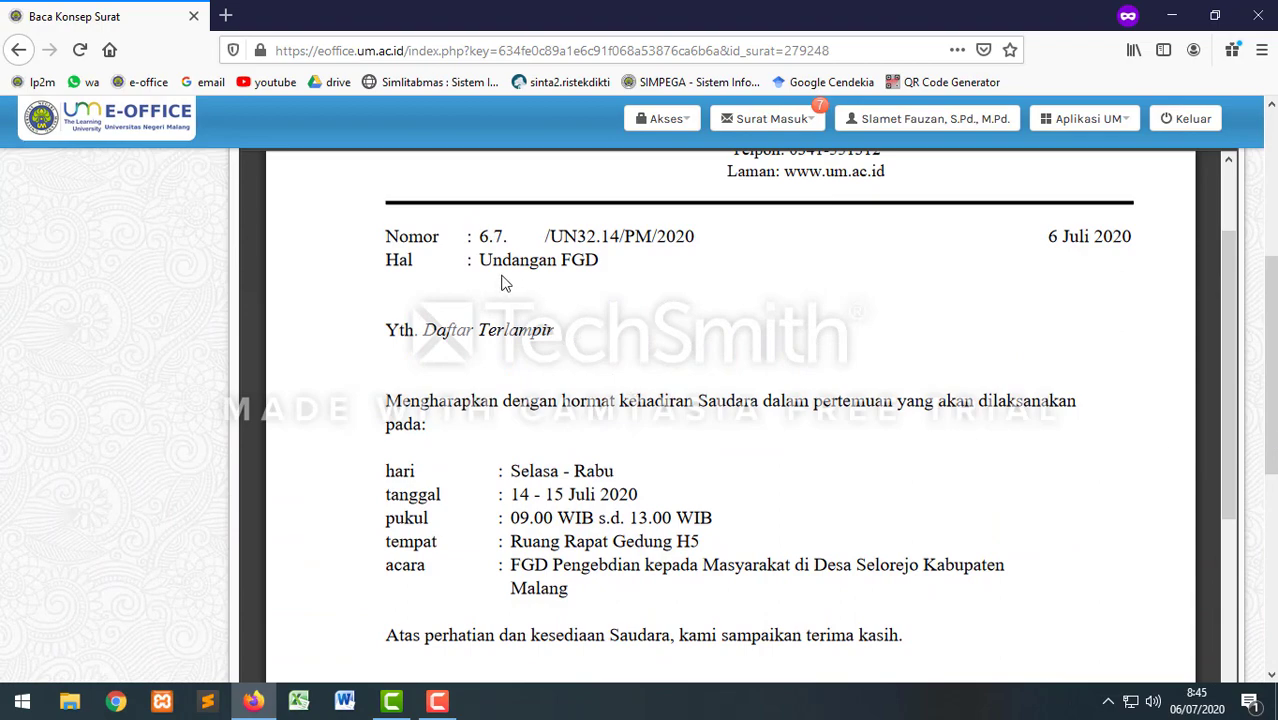
scroll(553, 362, down, 3)
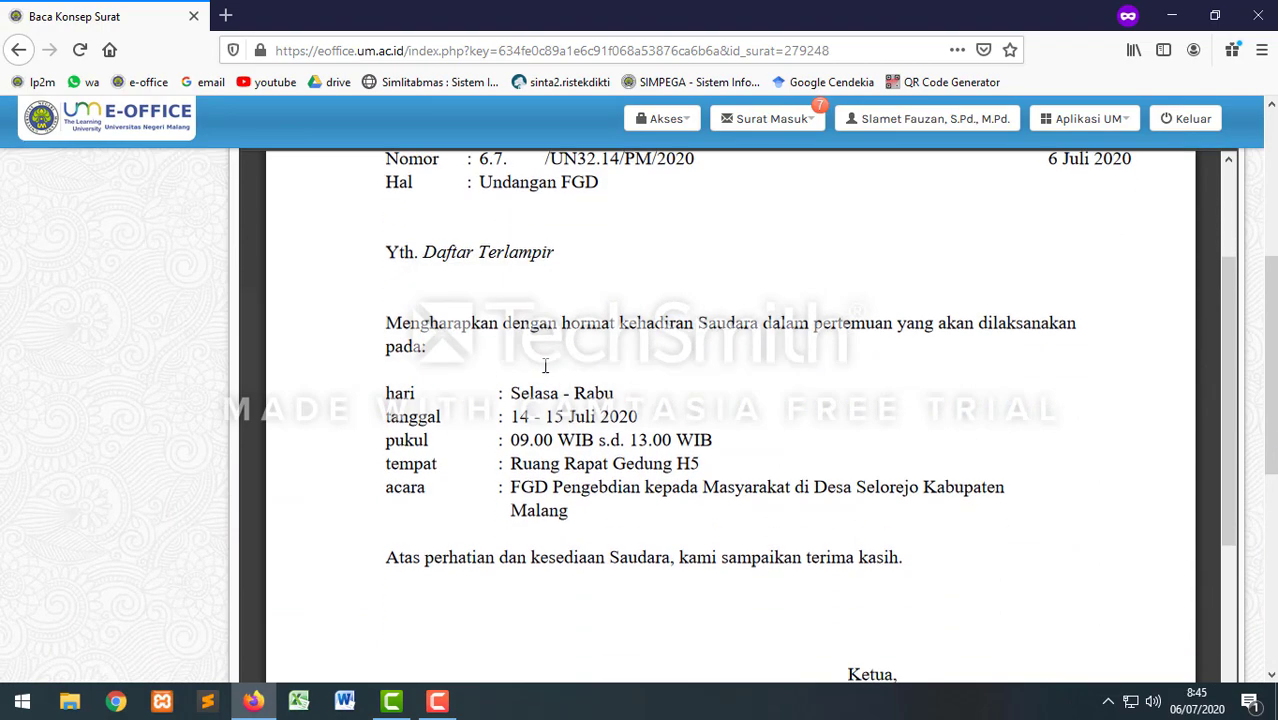
scroll(508, 330, up, 3)
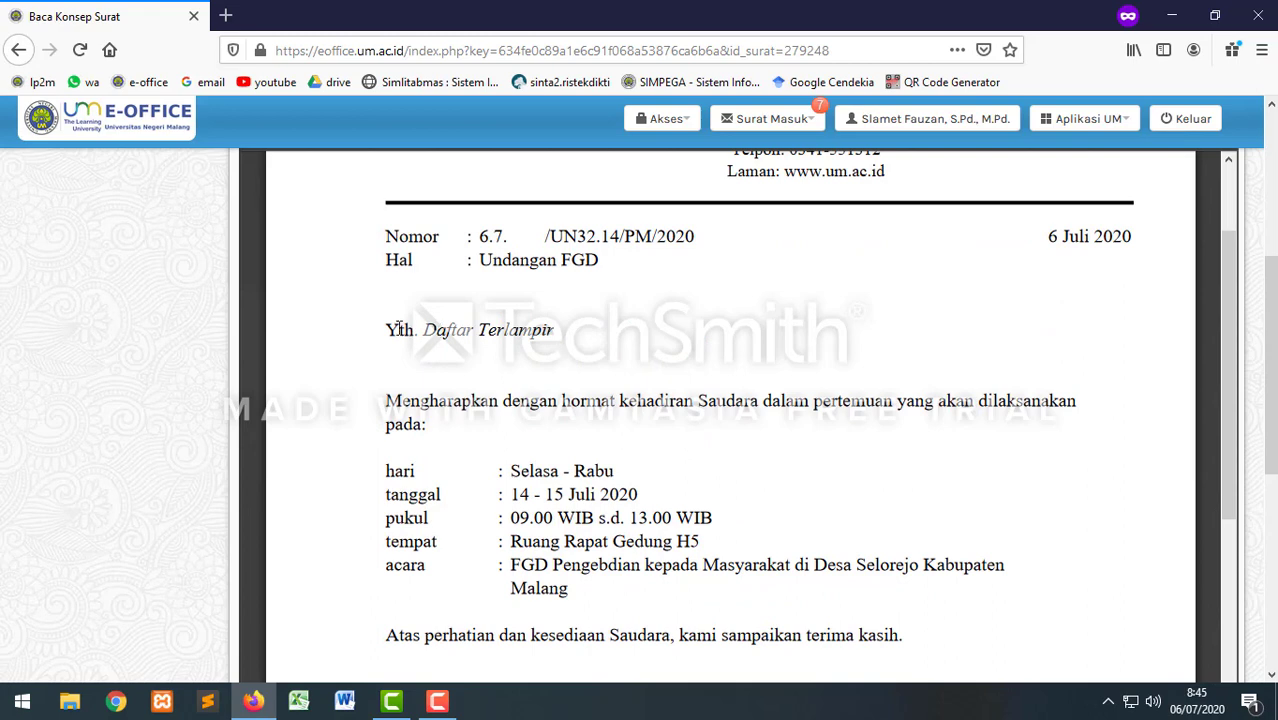
scroll(600, 515, down, 15)
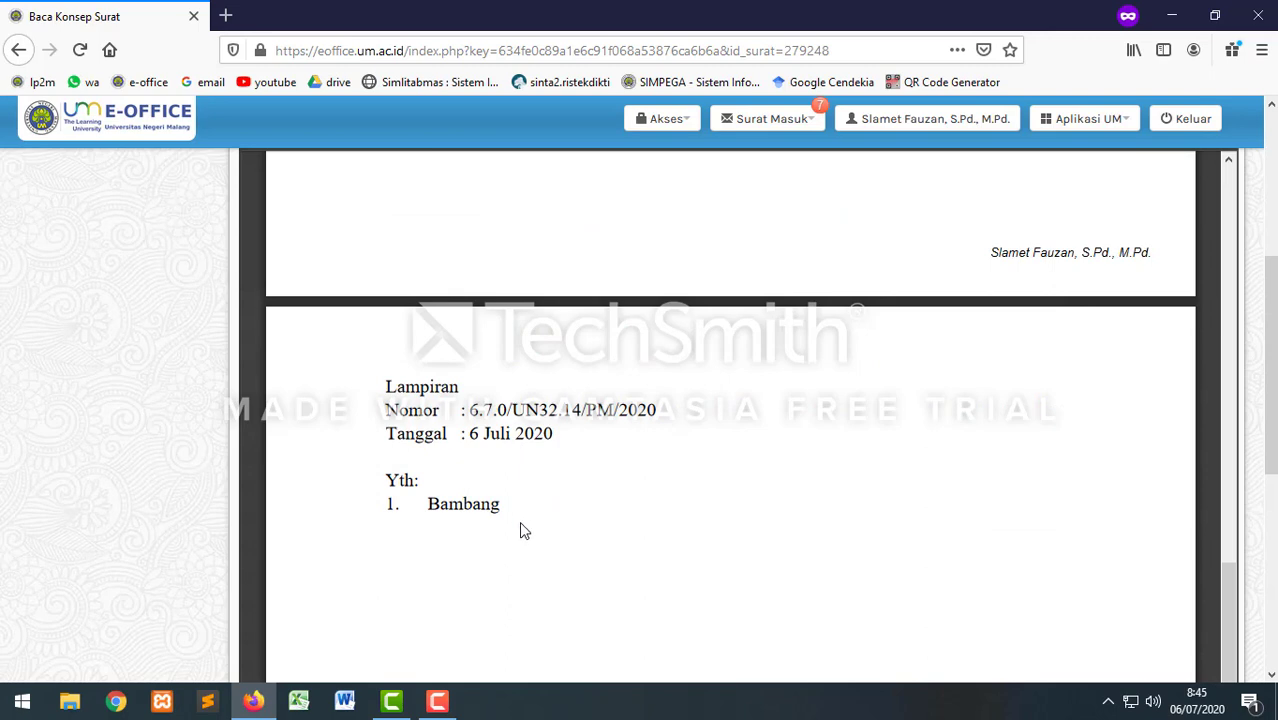
scroll(520, 530, down, 3)
scroll(520, 530, up, 4)
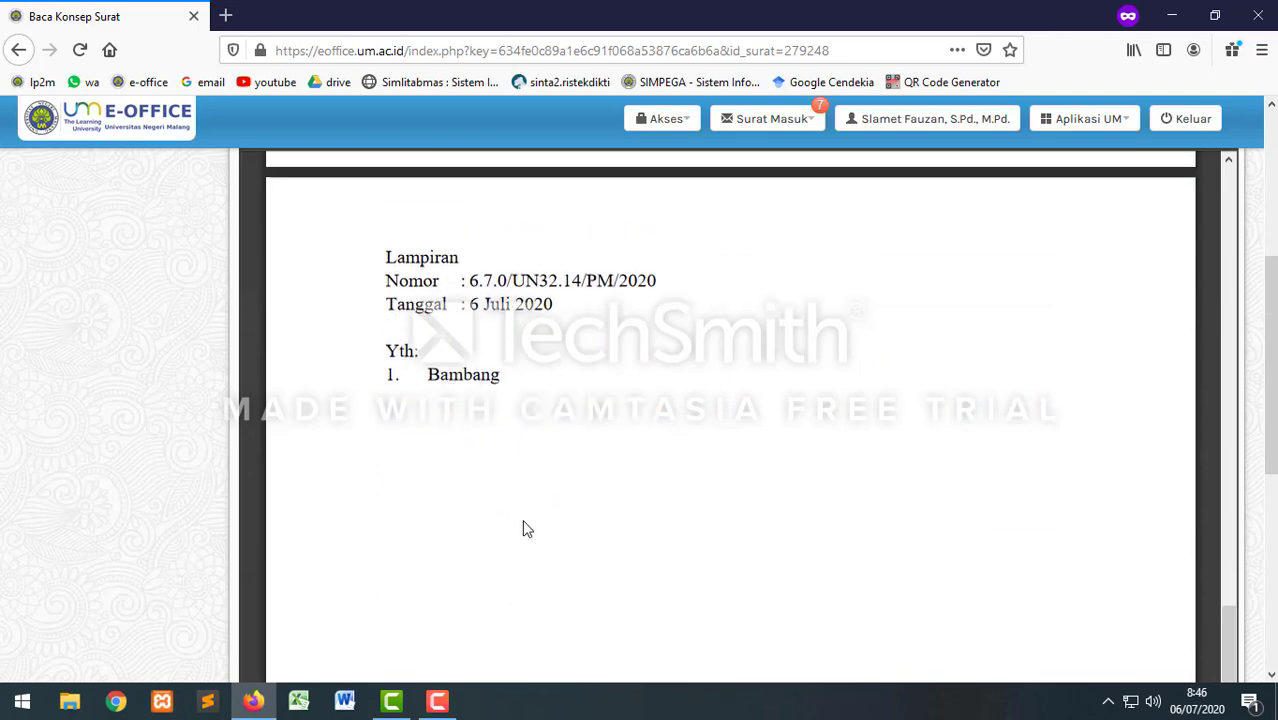
scroll(479, 593, down, 3)
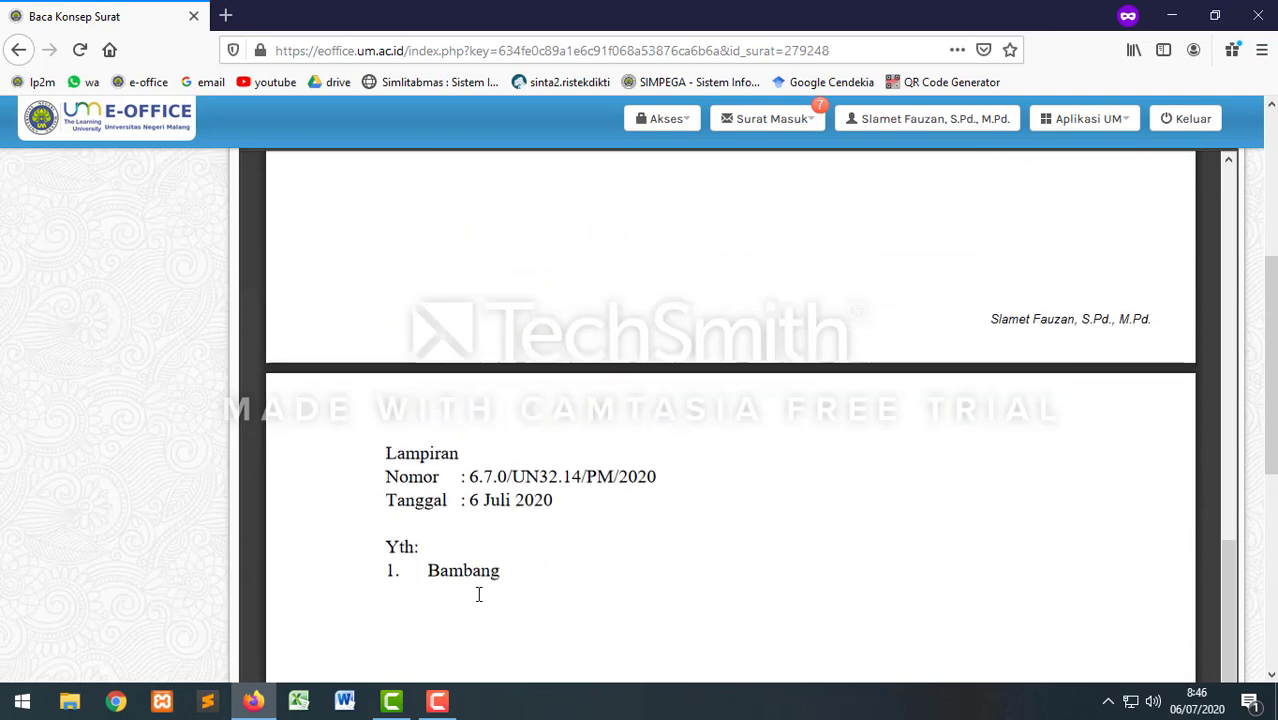
scroll(494, 494, up, 10)
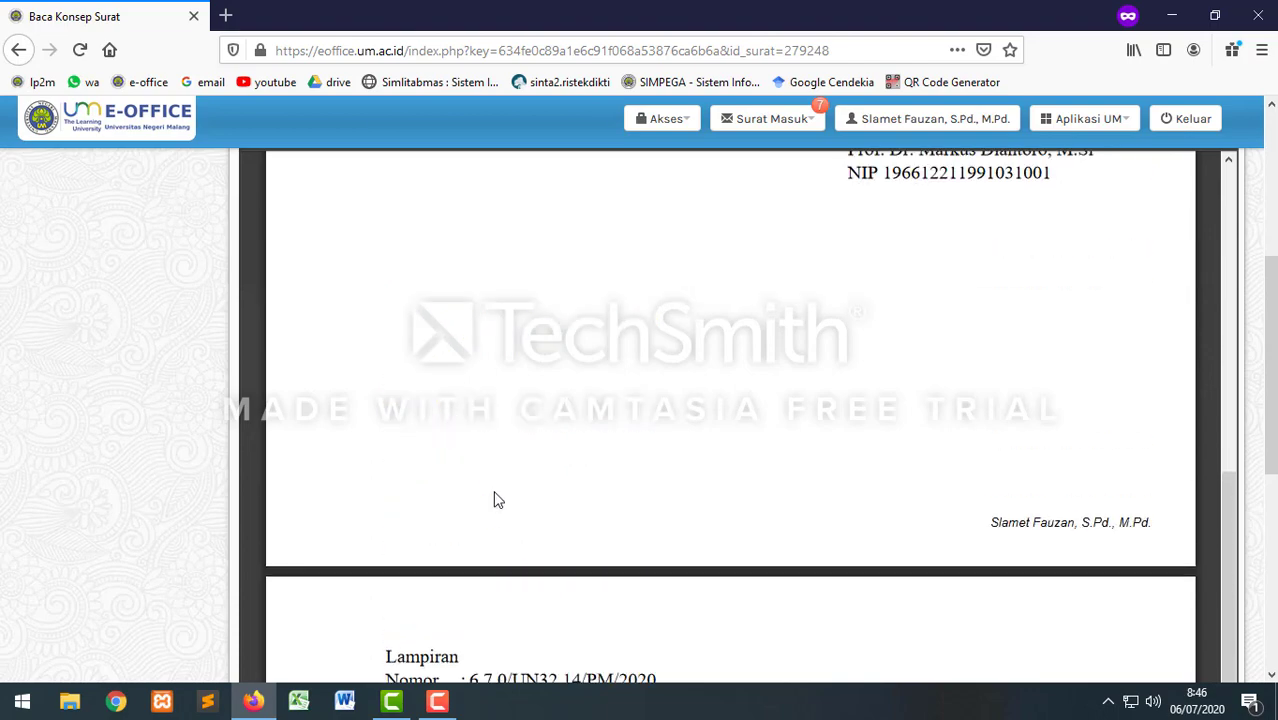
scroll(494, 499, up, 7)
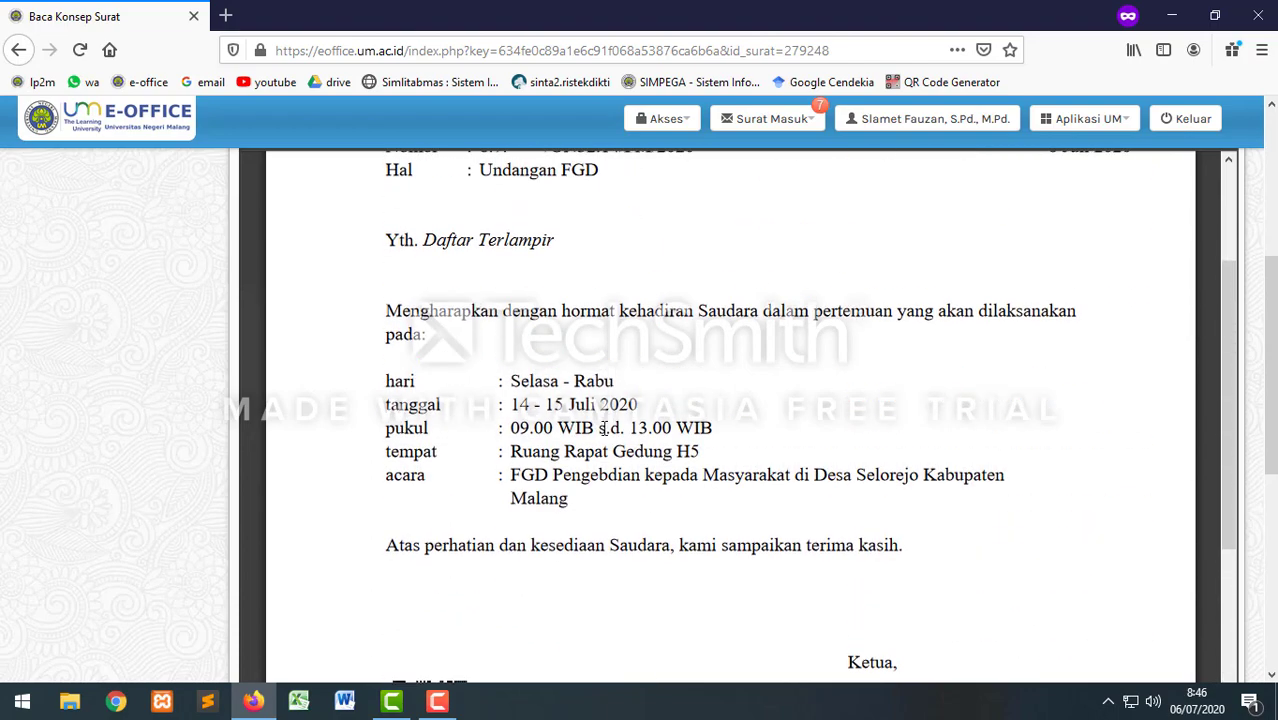
scroll(659, 502, down, 5)
scroll(676, 502, up, 8)
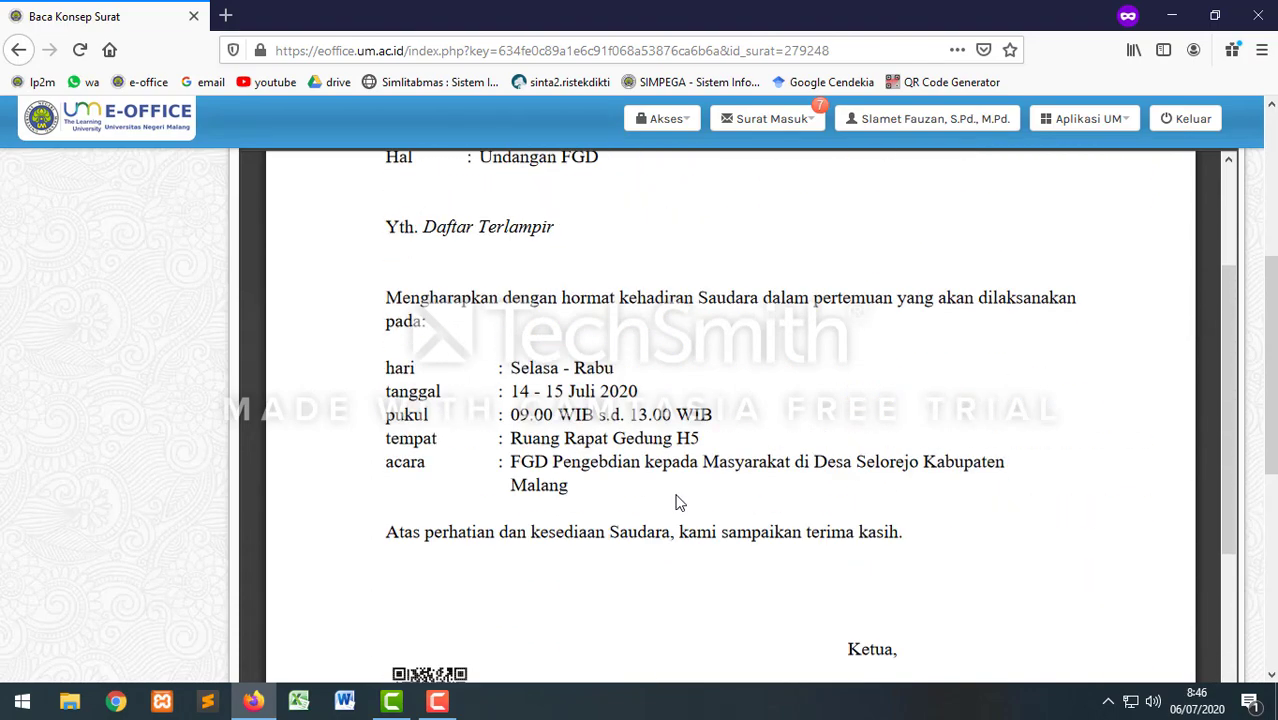
scroll(676, 502, up, 2)
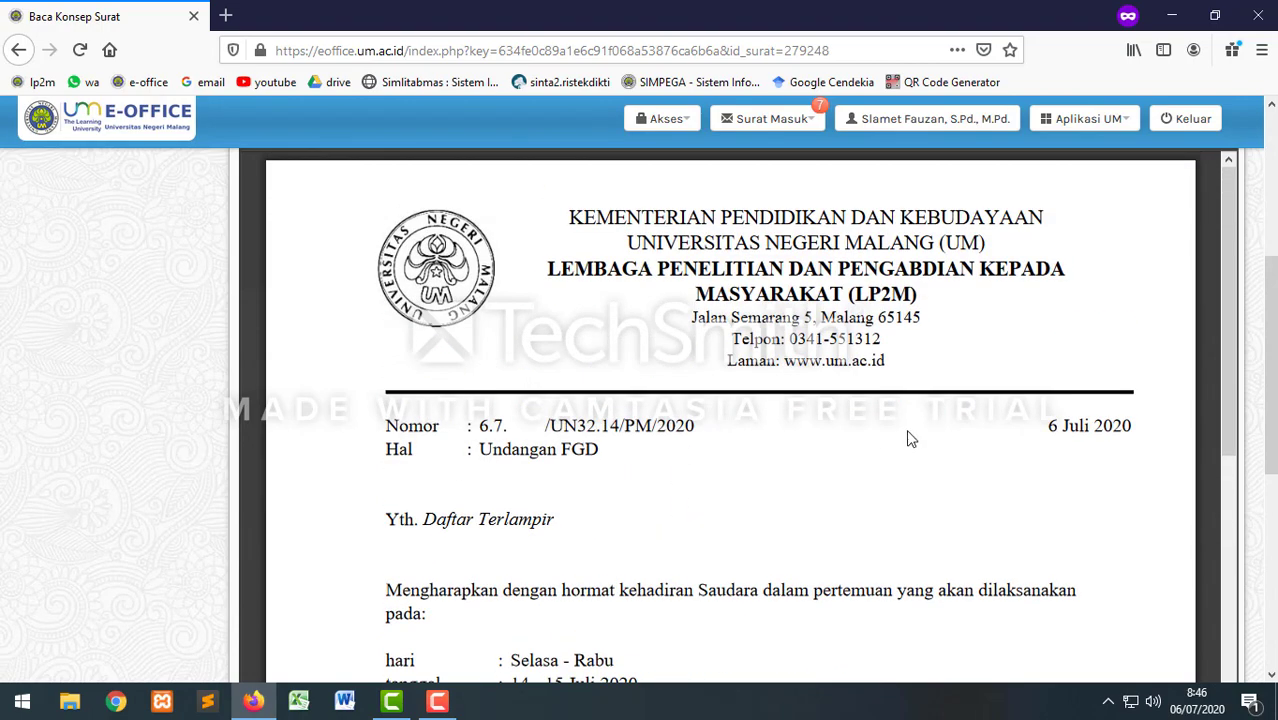
scroll(911, 476, up, 1)
scroll(911, 476, up, 3)
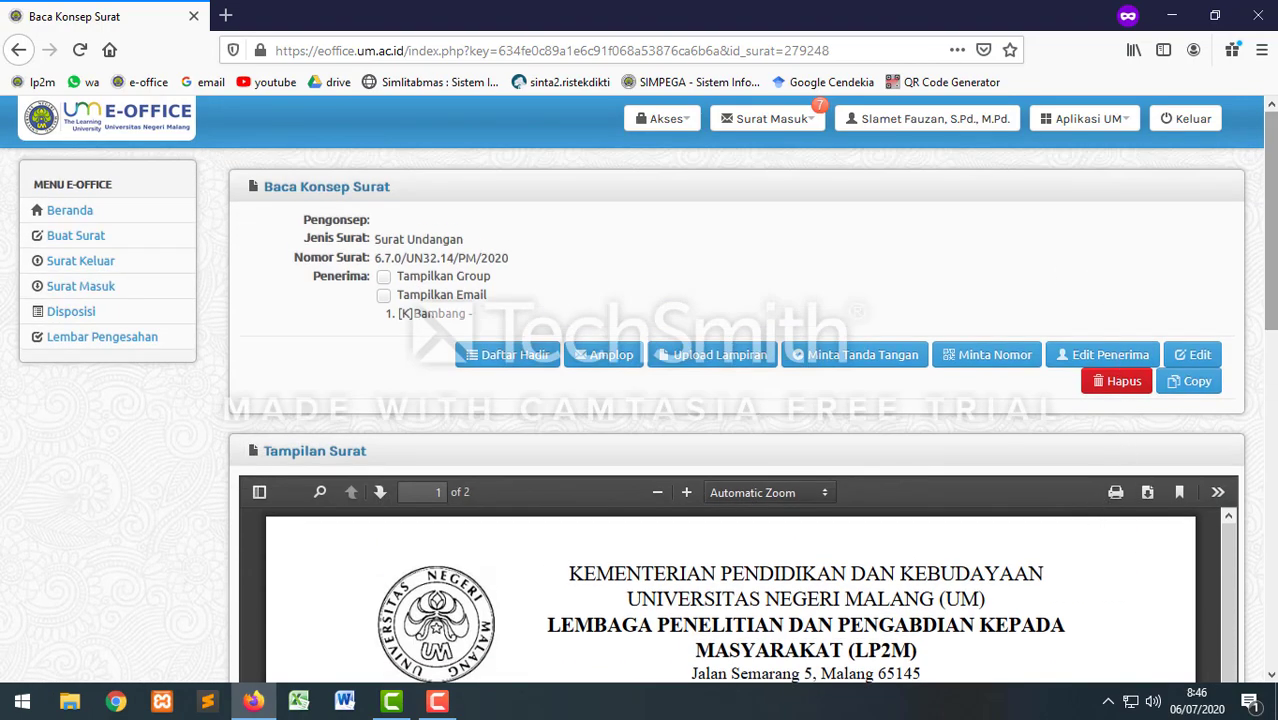
click(1110, 356)
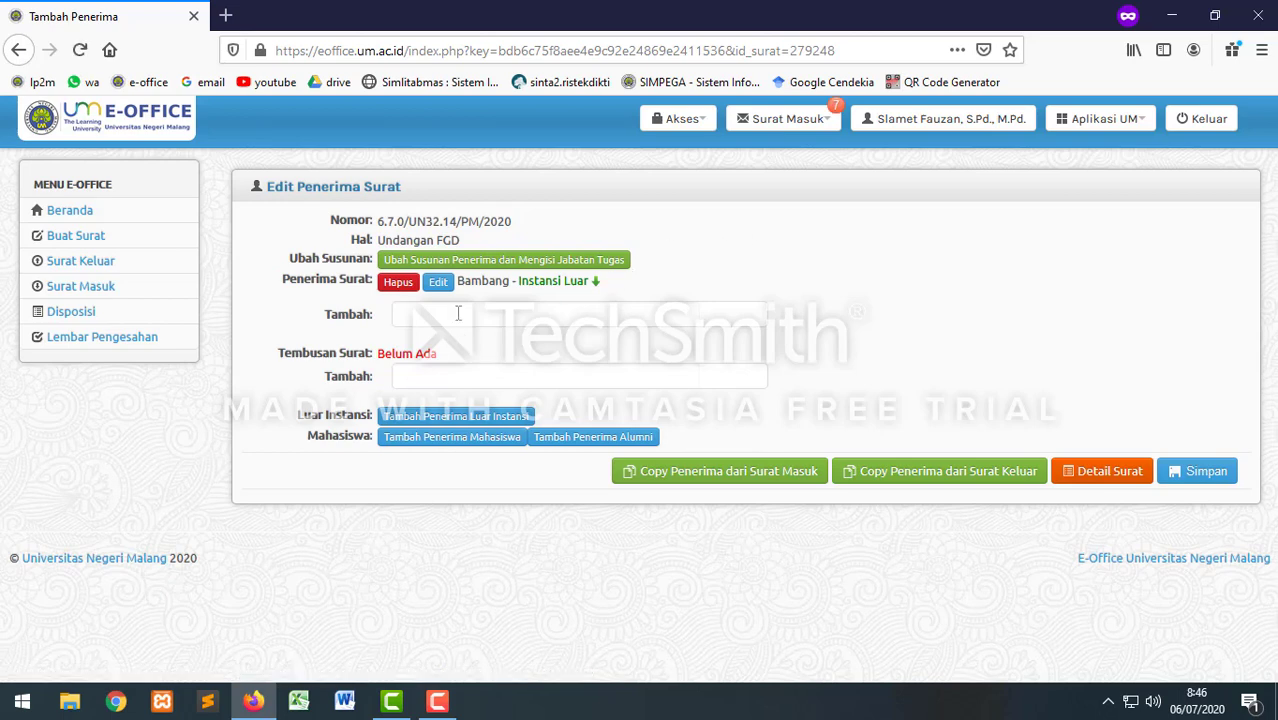
Step: Add Dekan Fakultas Teknik and a staff member as recipients, save, and view Detail Surat
click(458, 314)
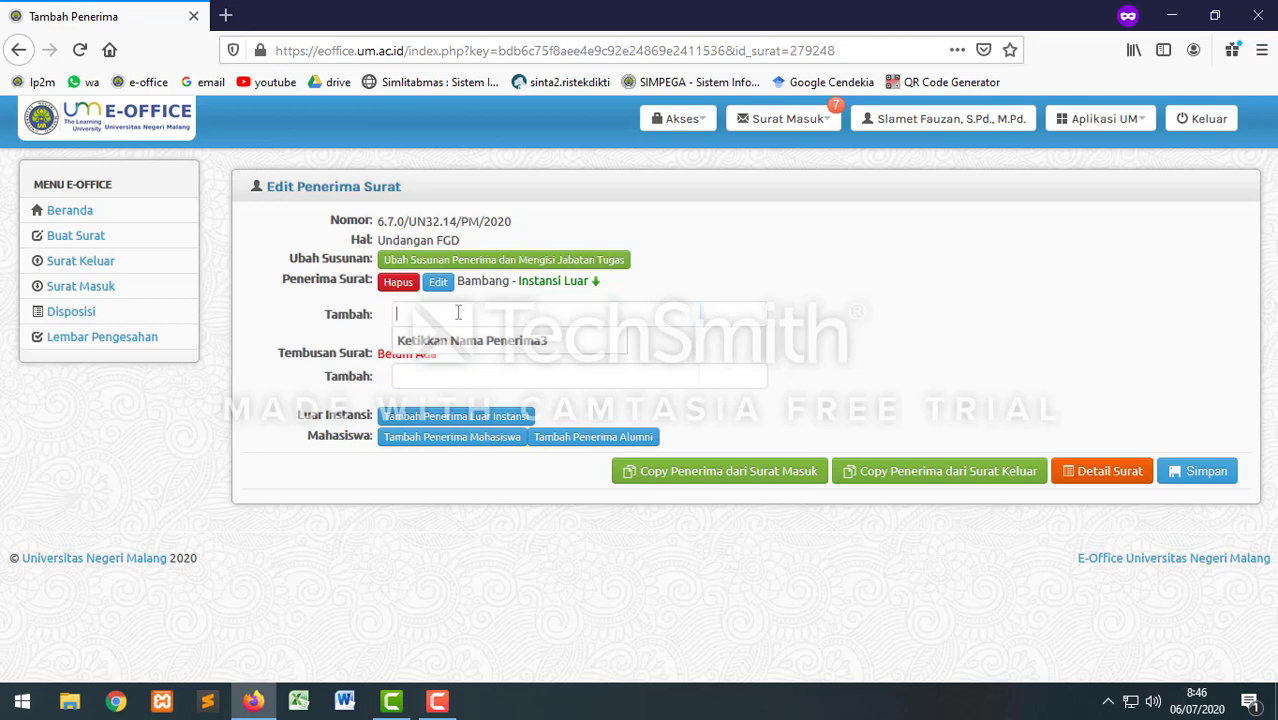
text(Dekan)
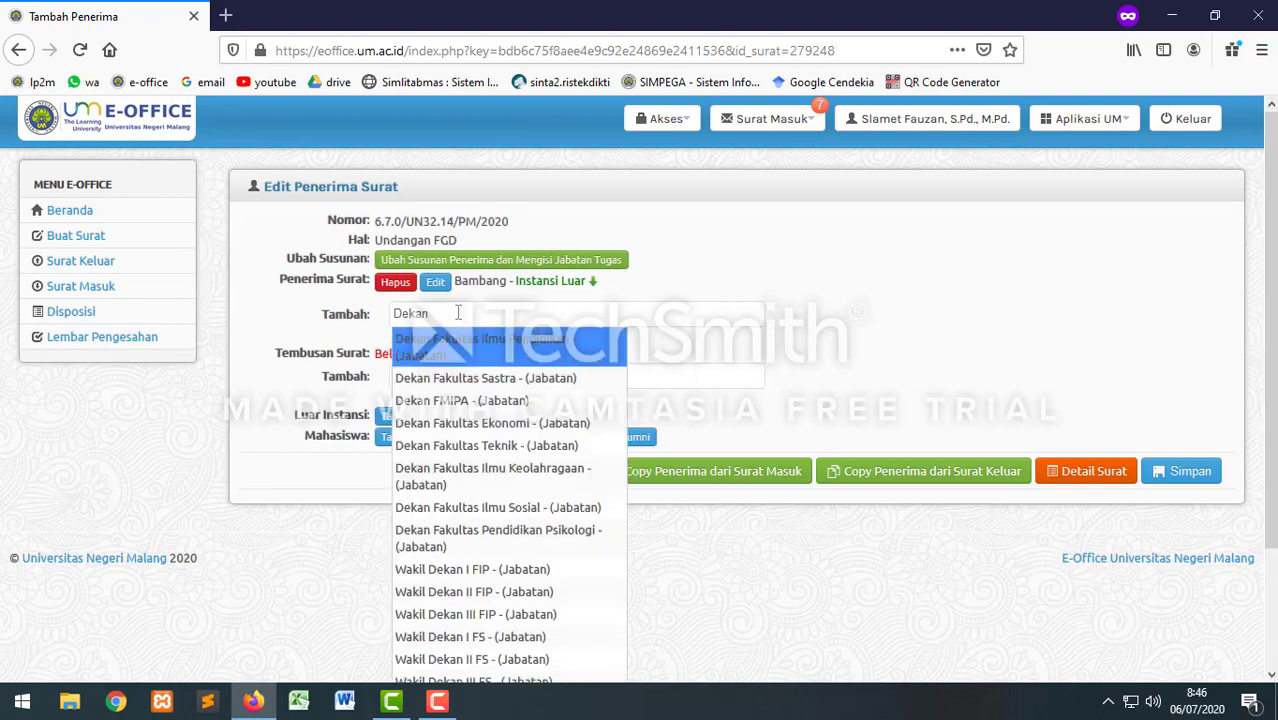
click(492, 446)
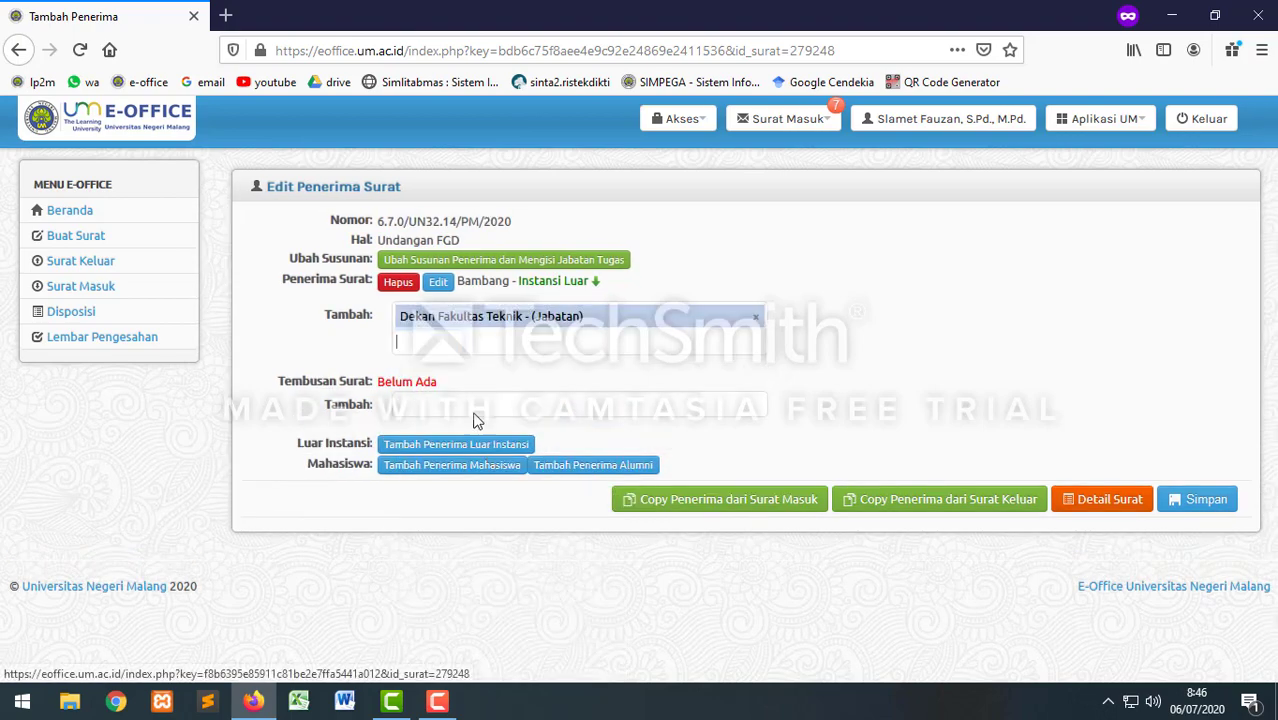
text(Andika)
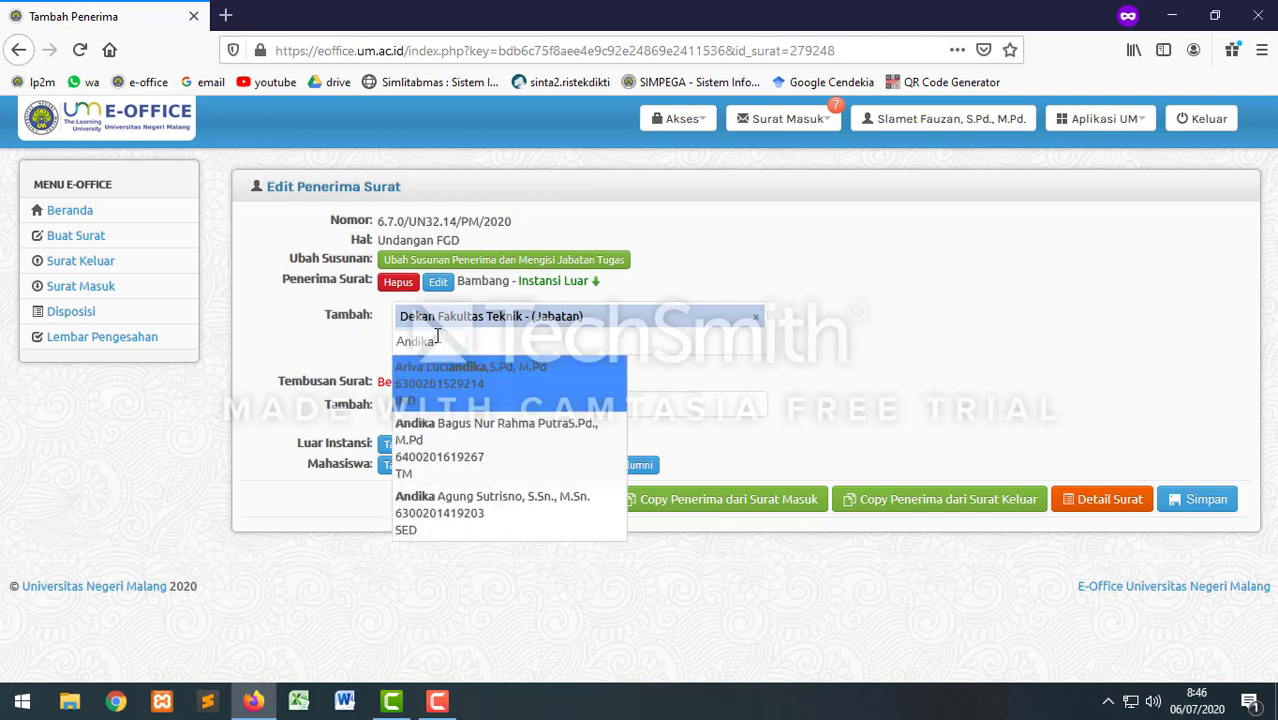
click(476, 448)
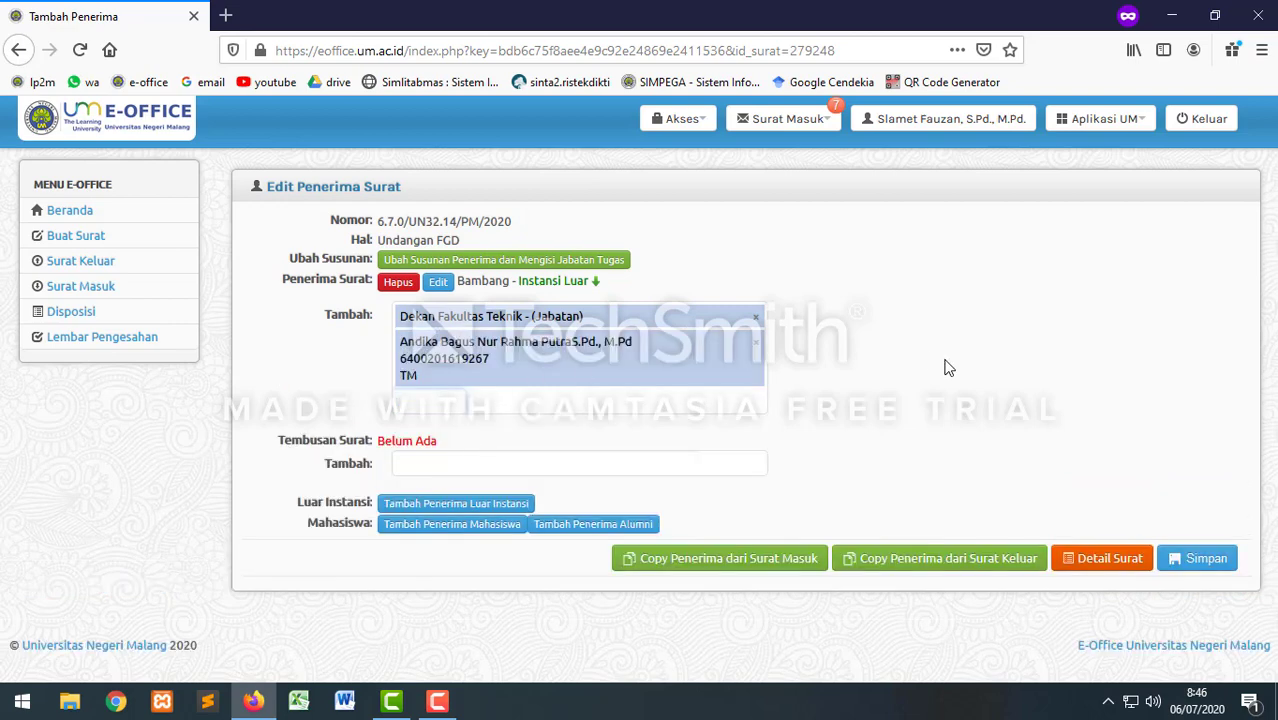
click(1202, 566)
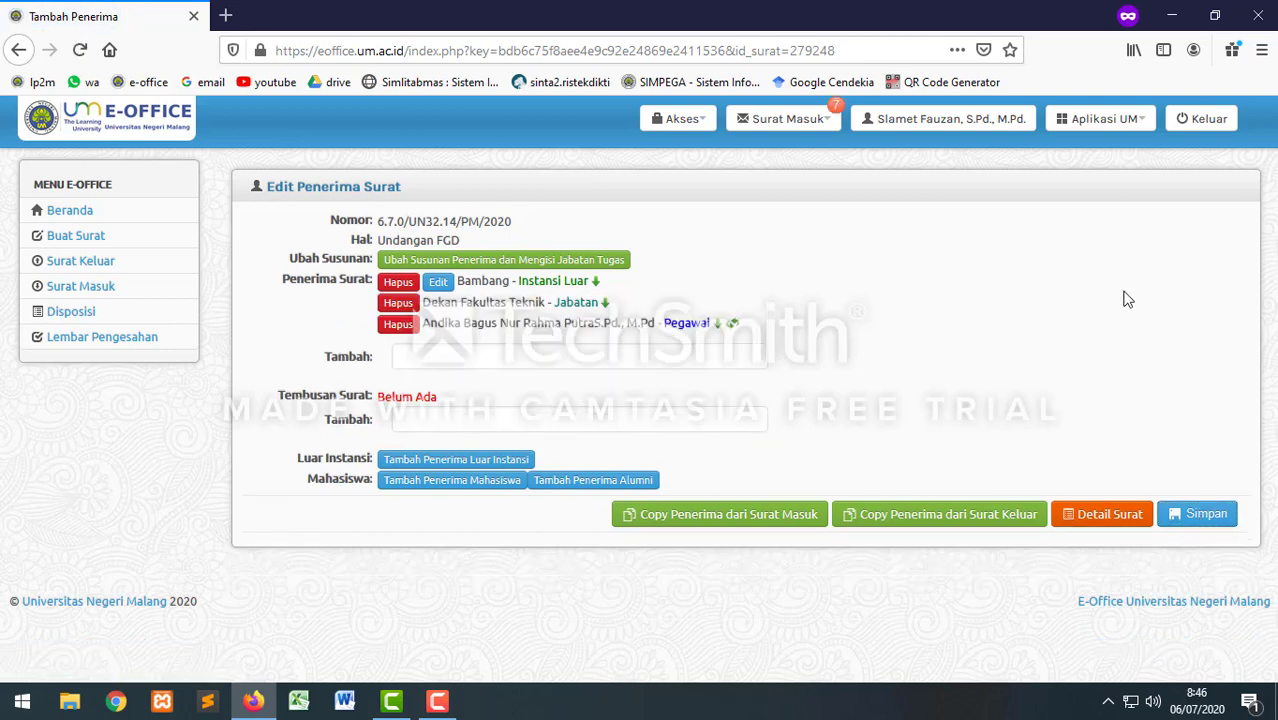
click(1110, 516)
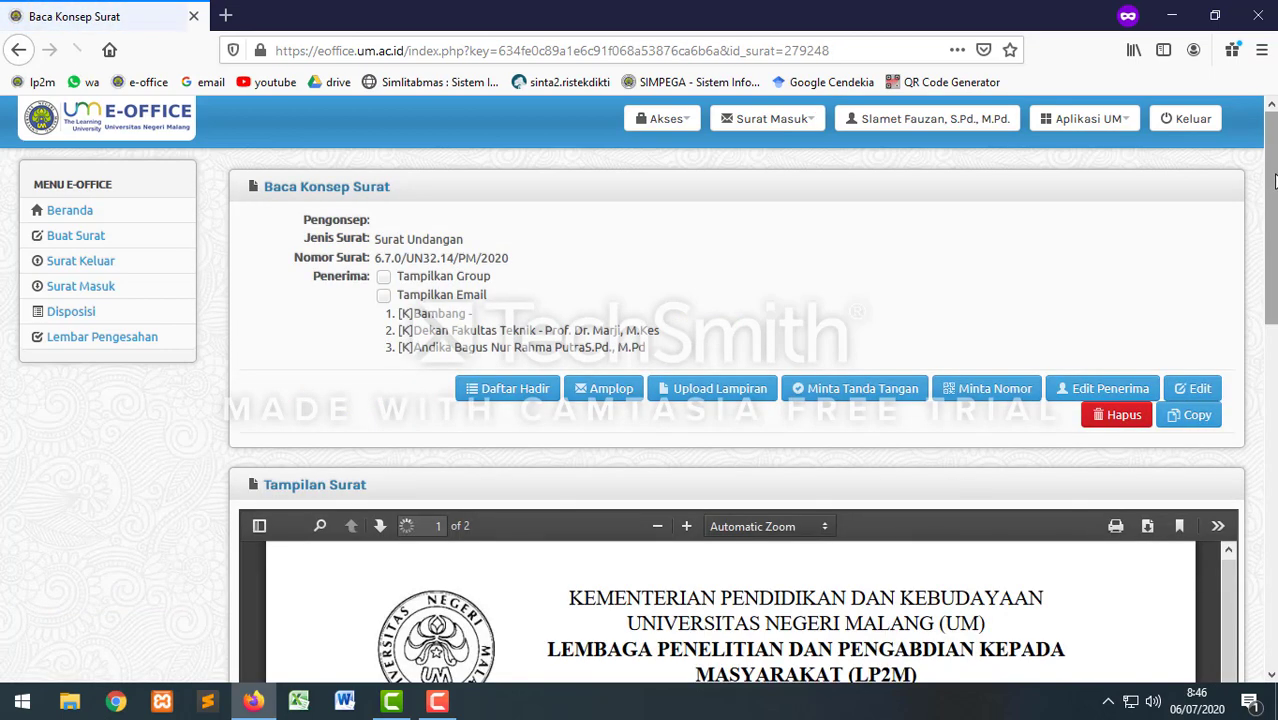
Step: Look over the letter preview and choose Minta Tanda Tangan
drag(1273, 179, 1273, 347)
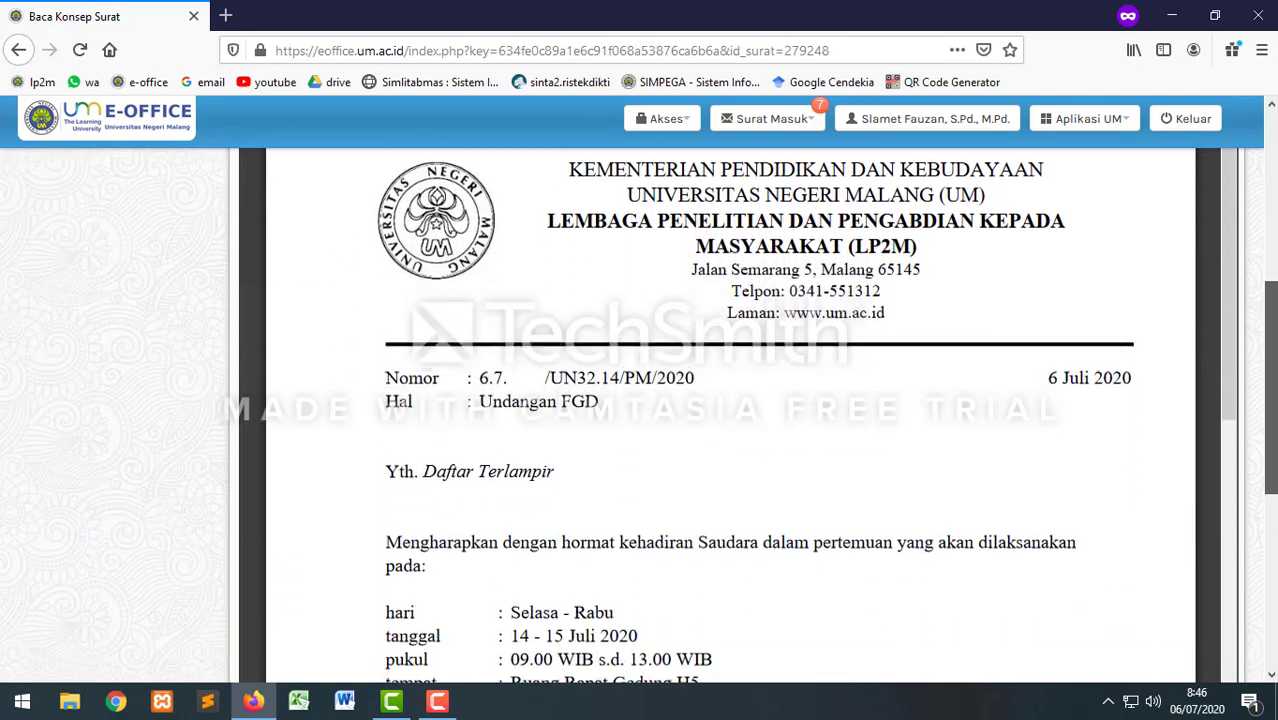
drag(1276, 418, 1276, 285)
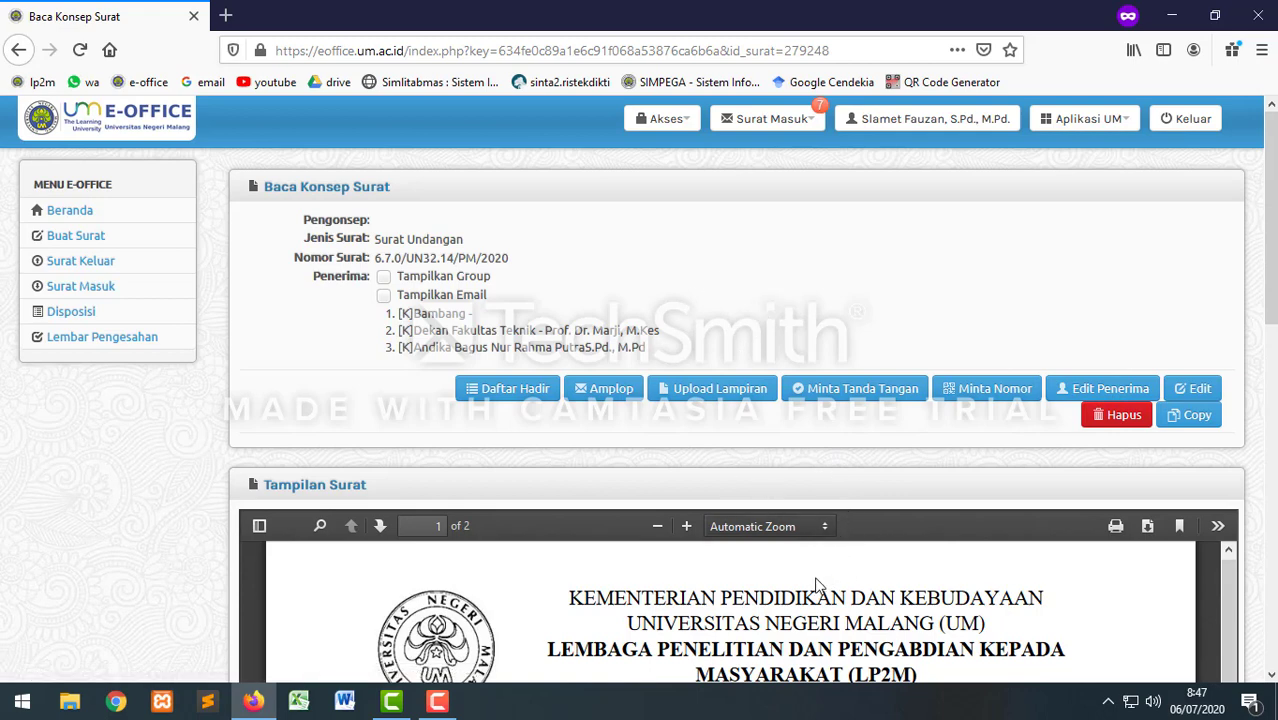
click(855, 390)
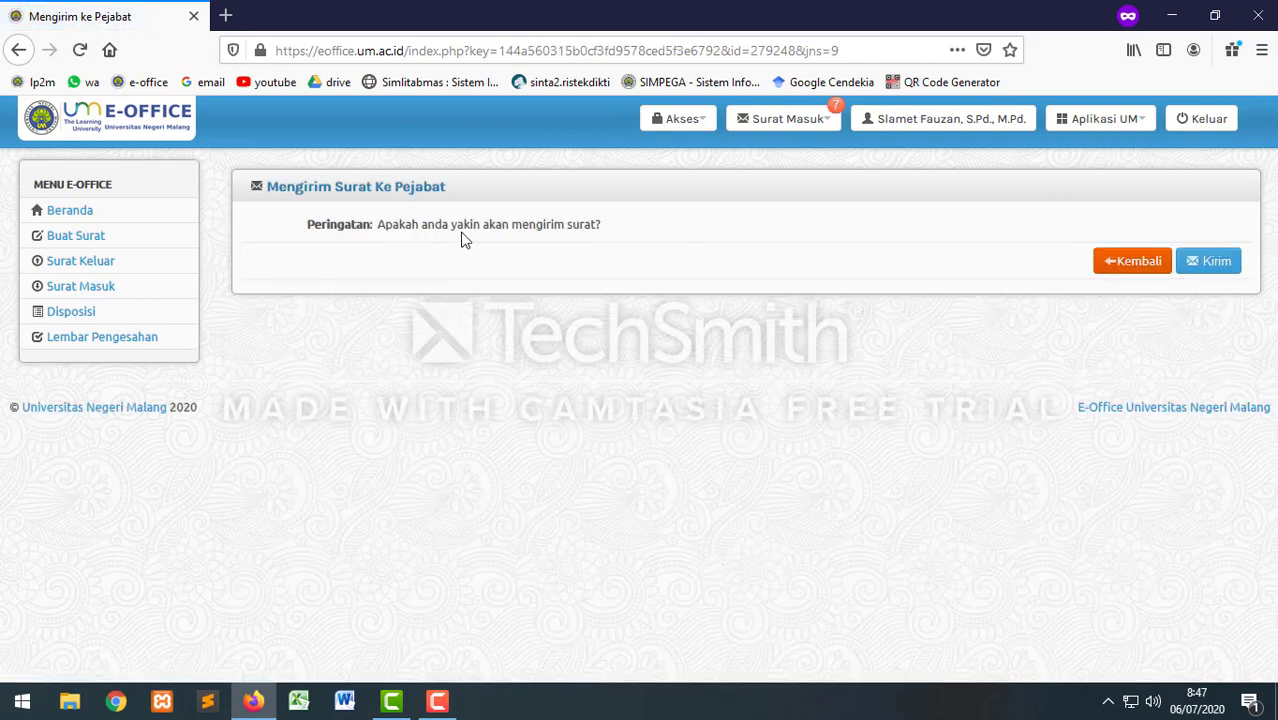
Step: Send the FGD invitation to the official for signature and go to Surat Keluar
click(1214, 262)
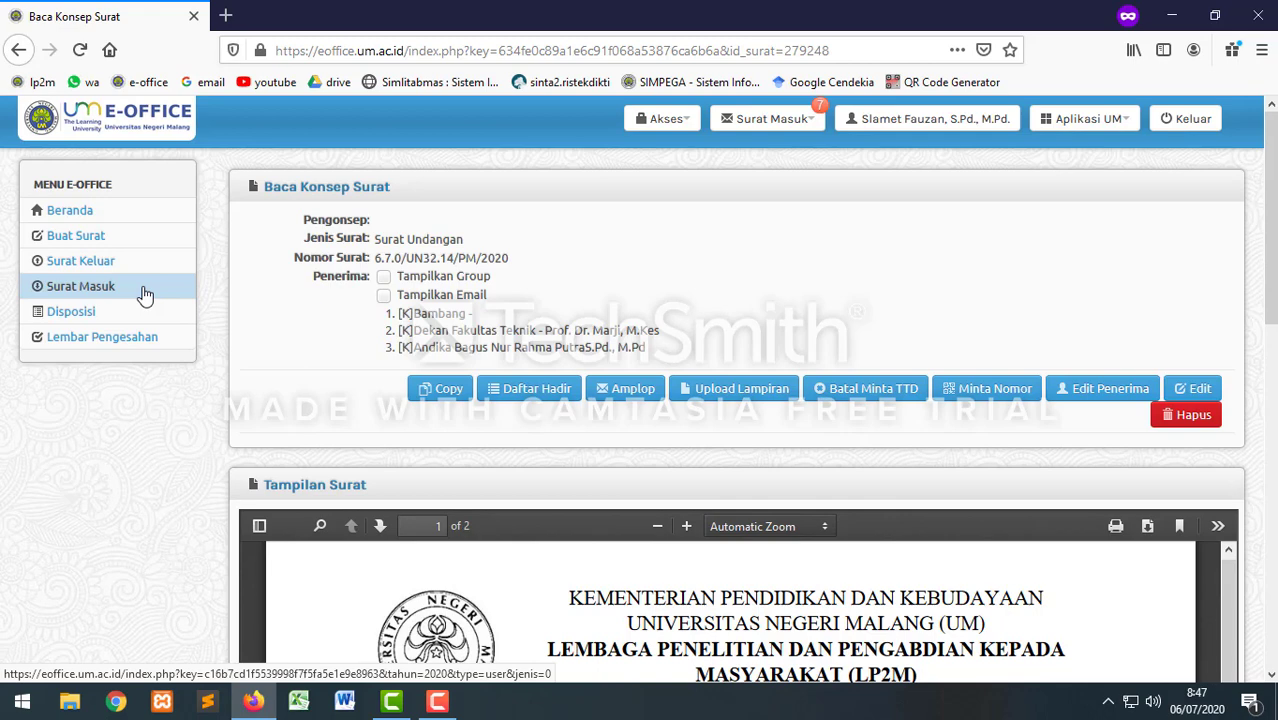
click(80, 261)
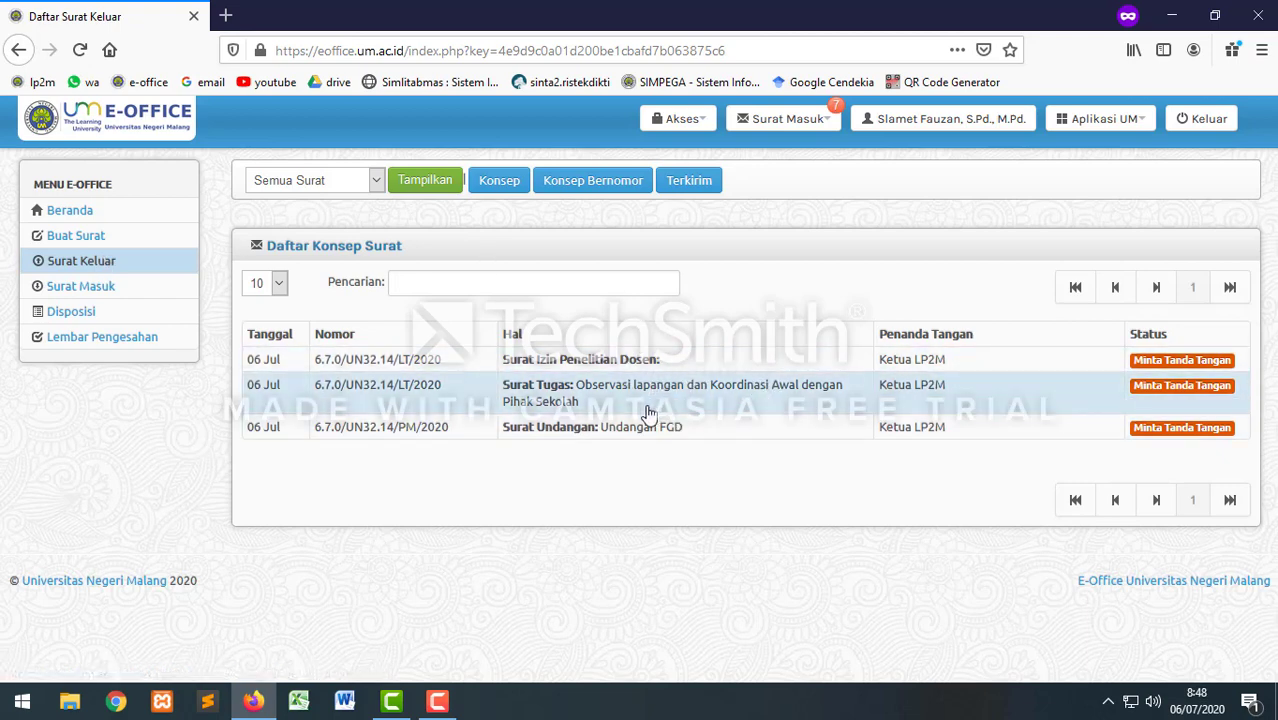
Step: Check Surat Masuk and Surat Keluar for the three pending letters, then log out
click(99, 297)
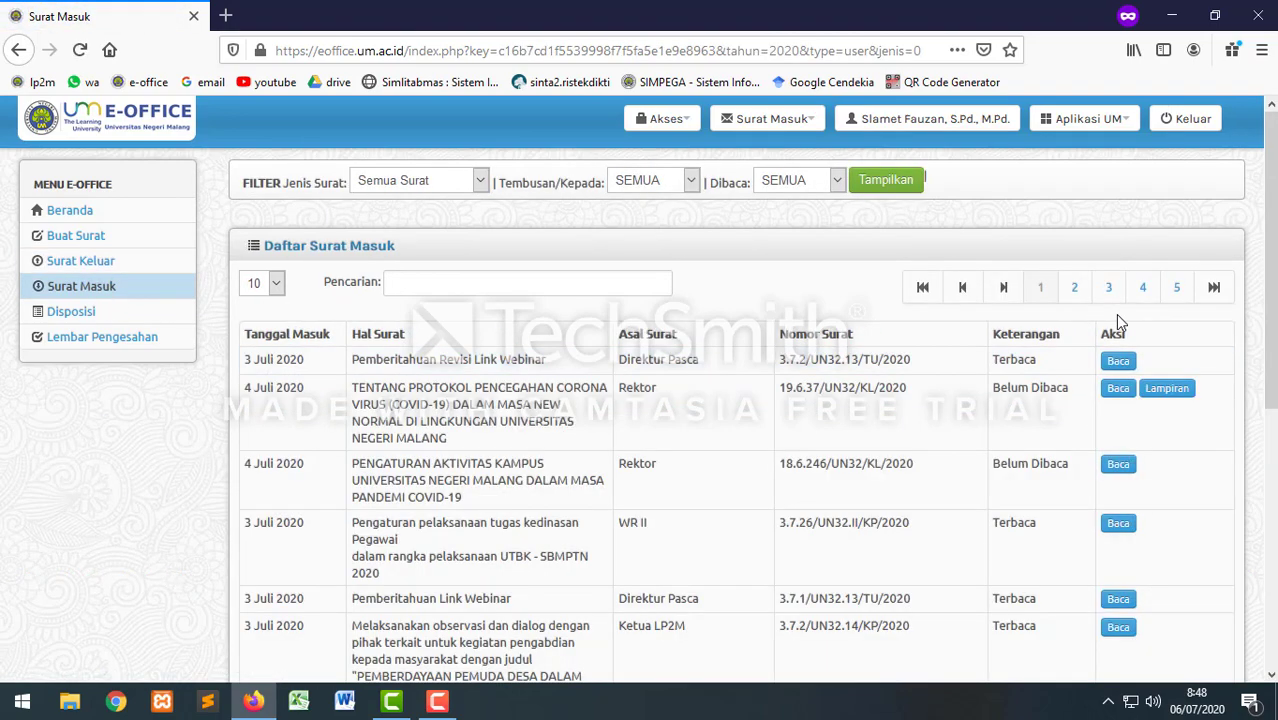
click(100, 265)
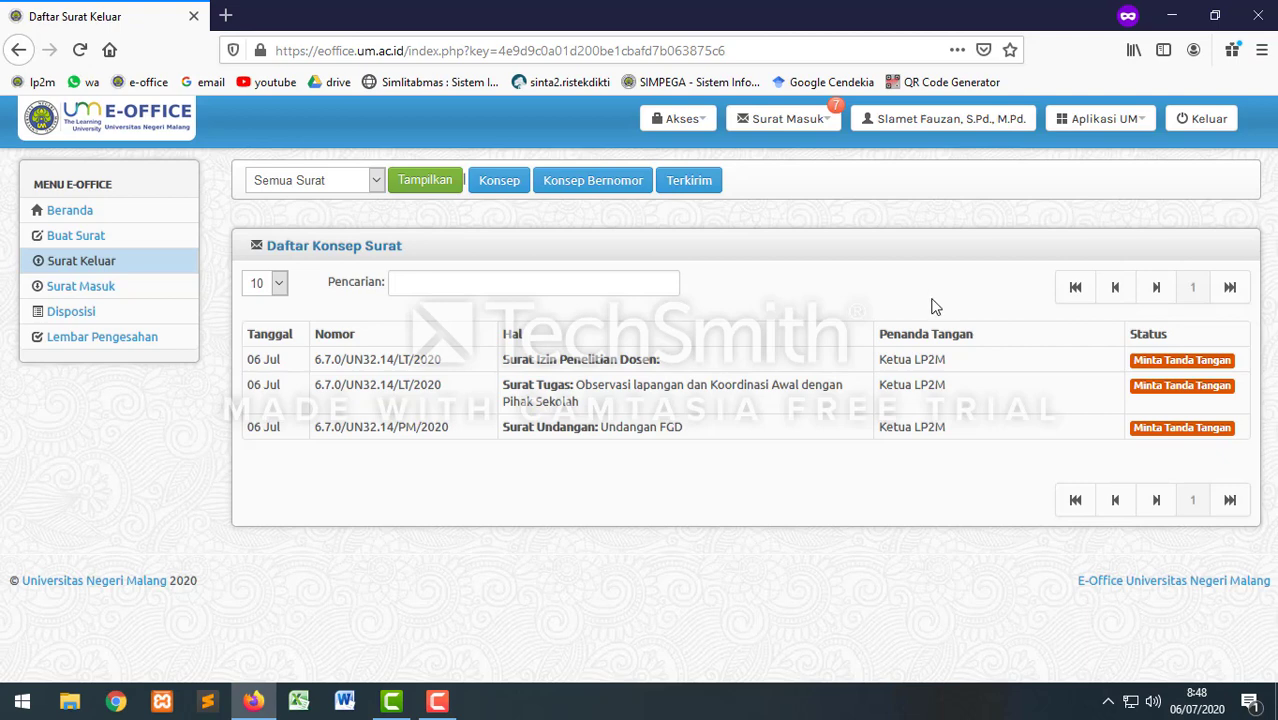
click(1218, 118)
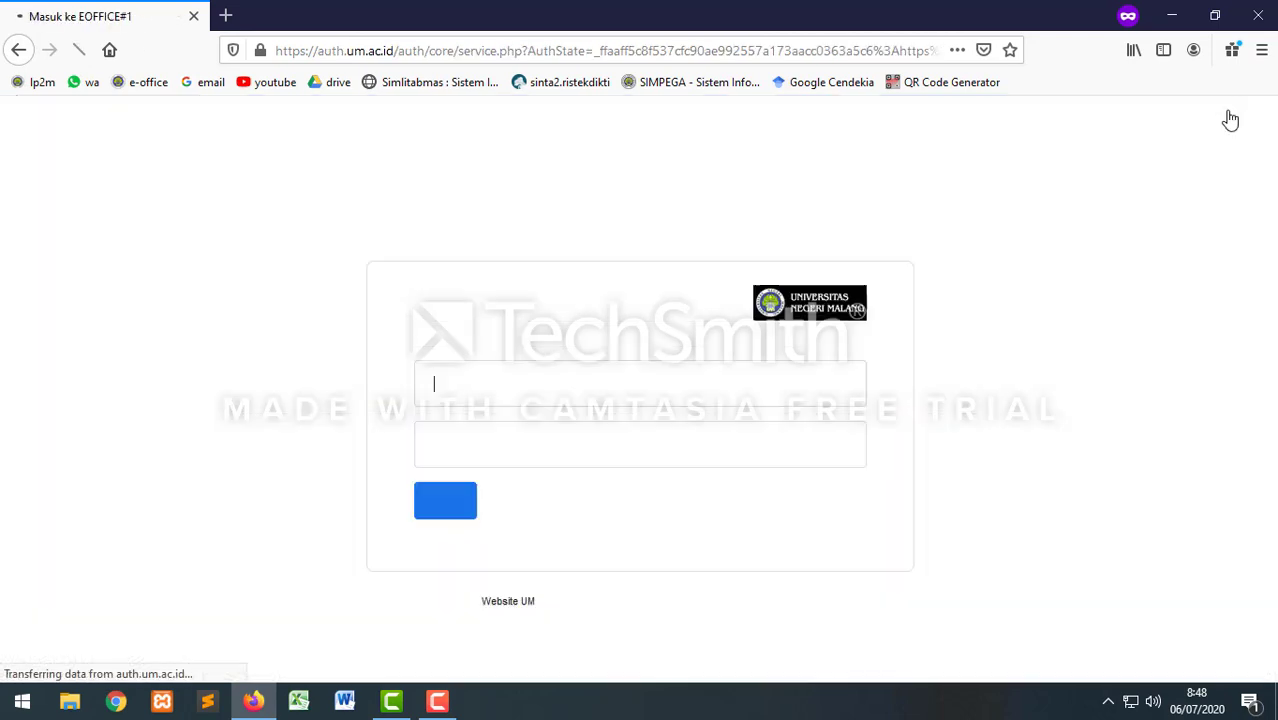